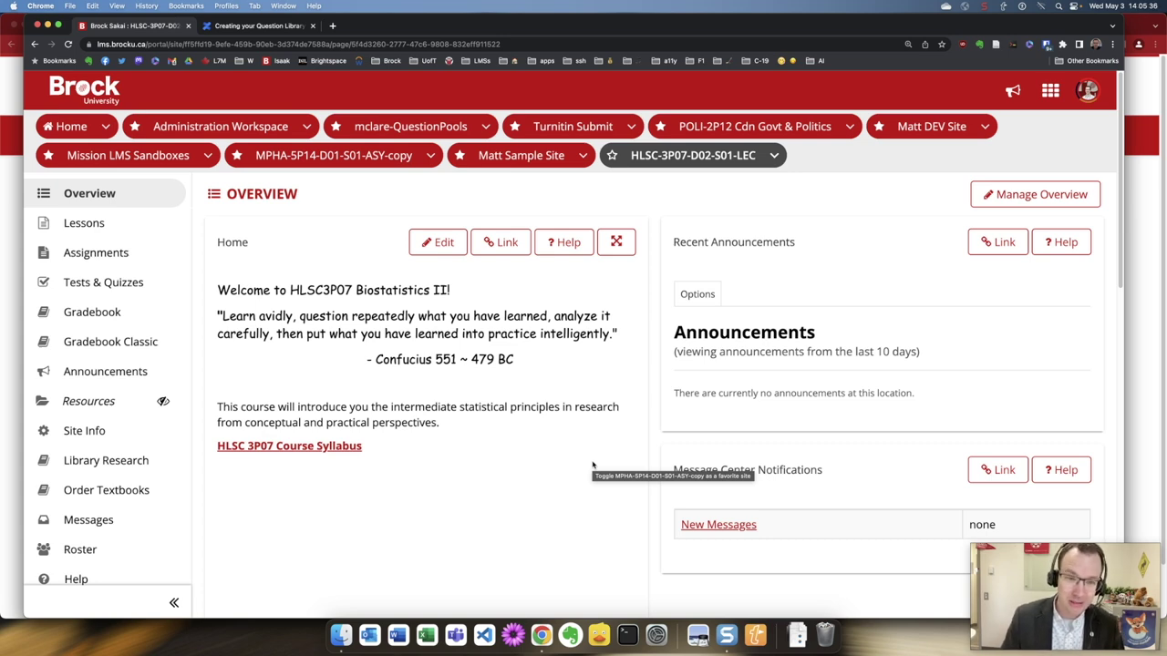
Open the Tests & Quizzes of the HLSC-3P07-D02-S01-LEC site and look through its assessment list
scroll(593, 464, "down", 2)
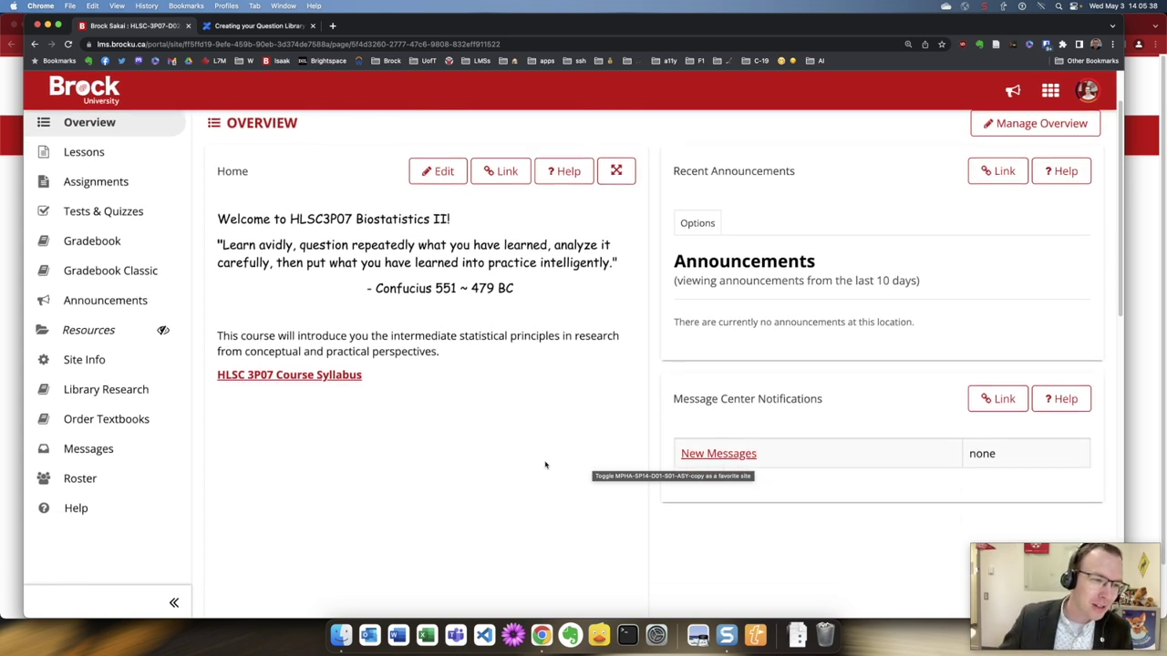
scroll(225, 453, "up", 2)
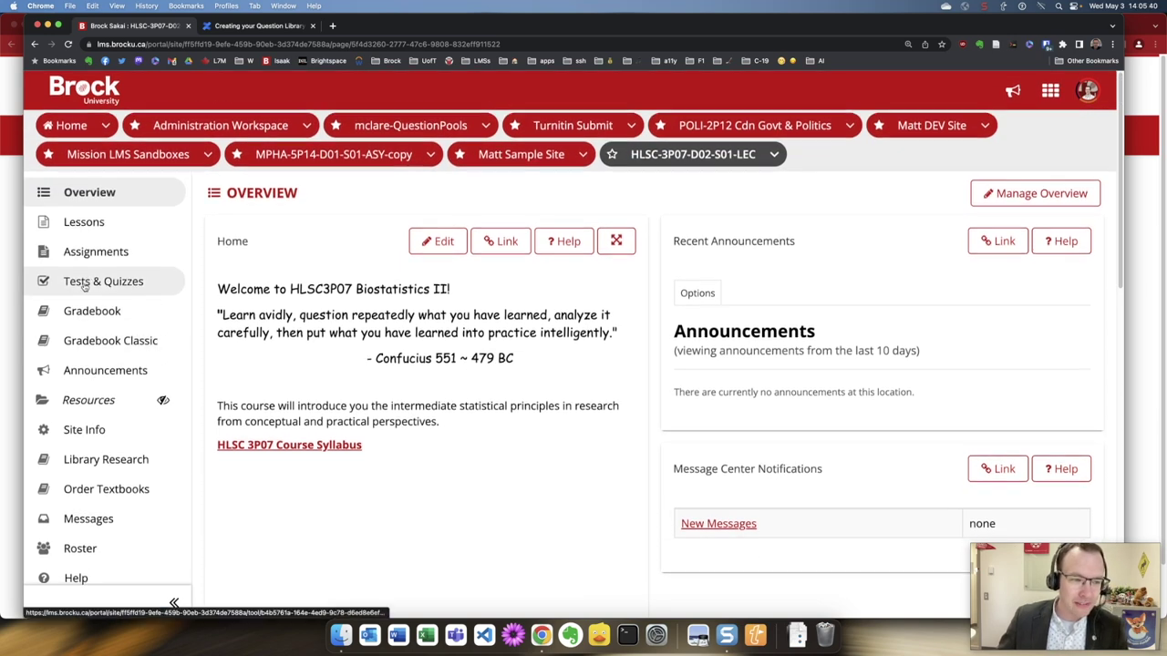
left_click(87, 284)
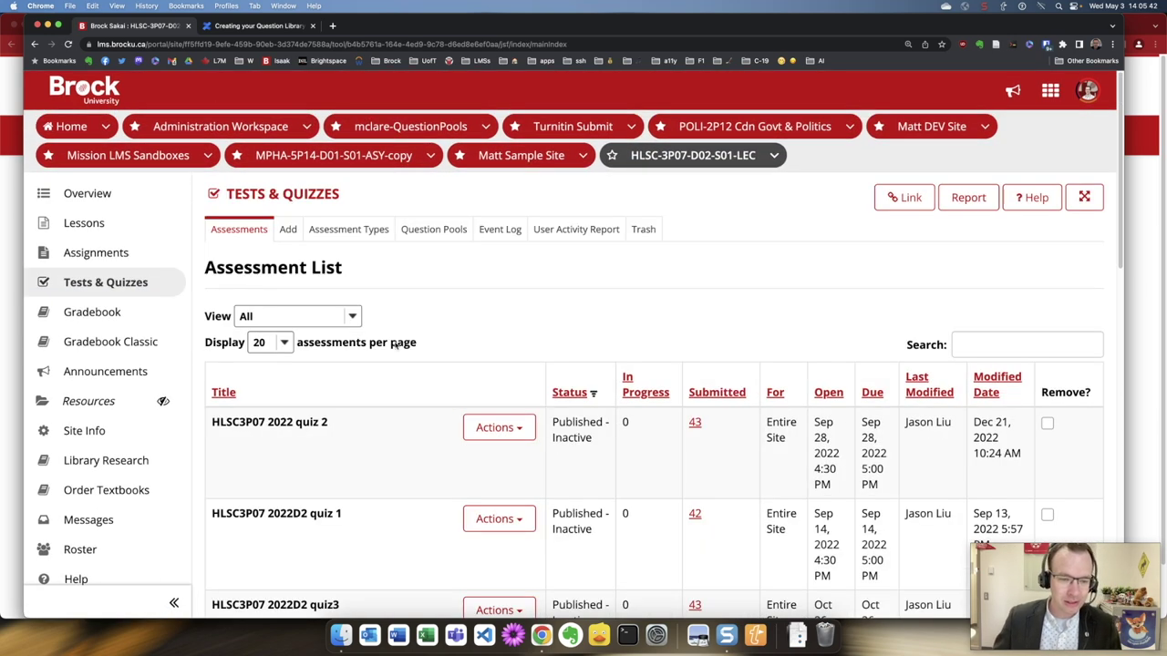
scroll(438, 386, "down", 4)
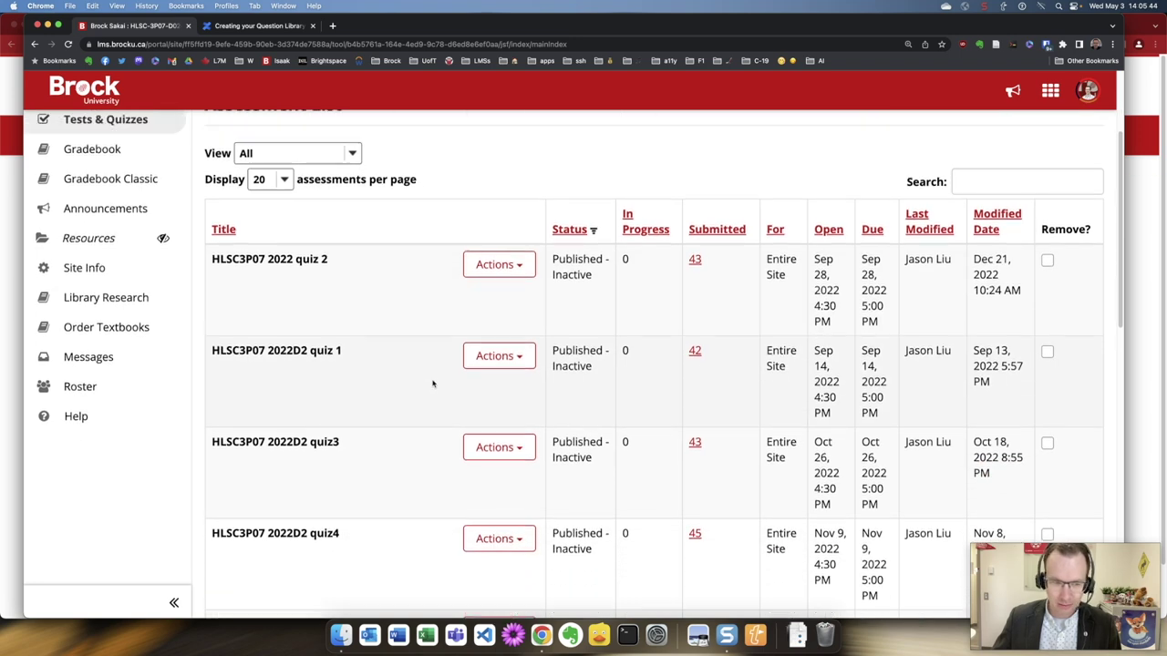
scroll(434, 385, "up", 3)
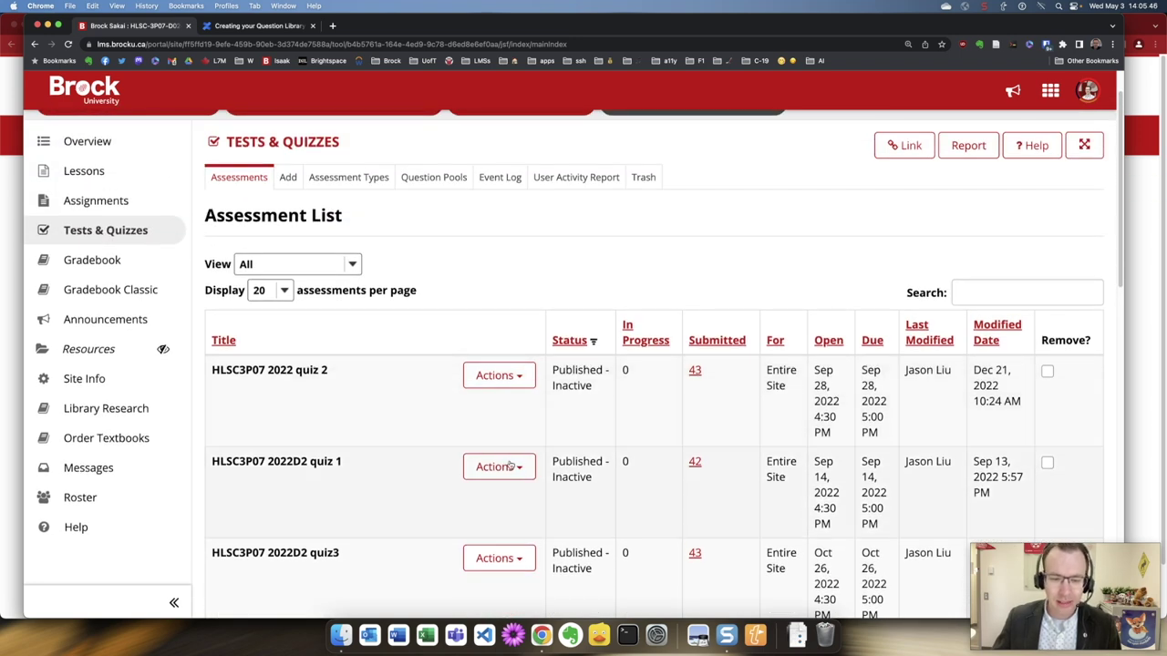
Open the published HLSC3P07 2022D2 quiz 1 for editing, confirm its retraction, and review its random-draw parts
left_click(510, 466)
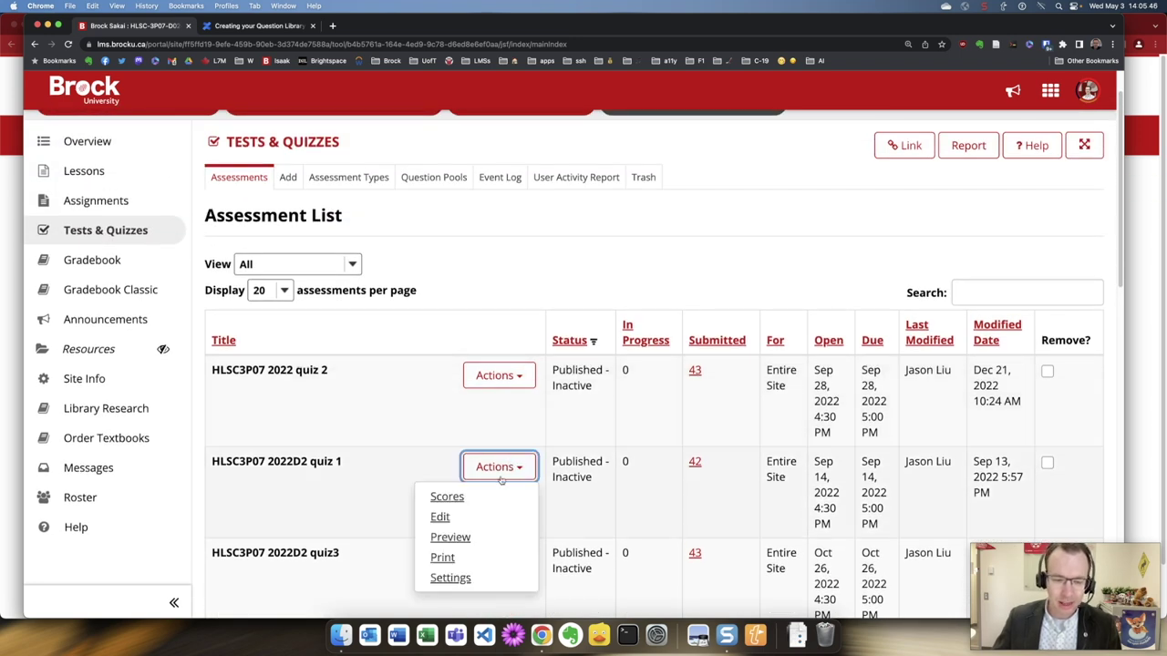
left_click(440, 517)
left_click(227, 388)
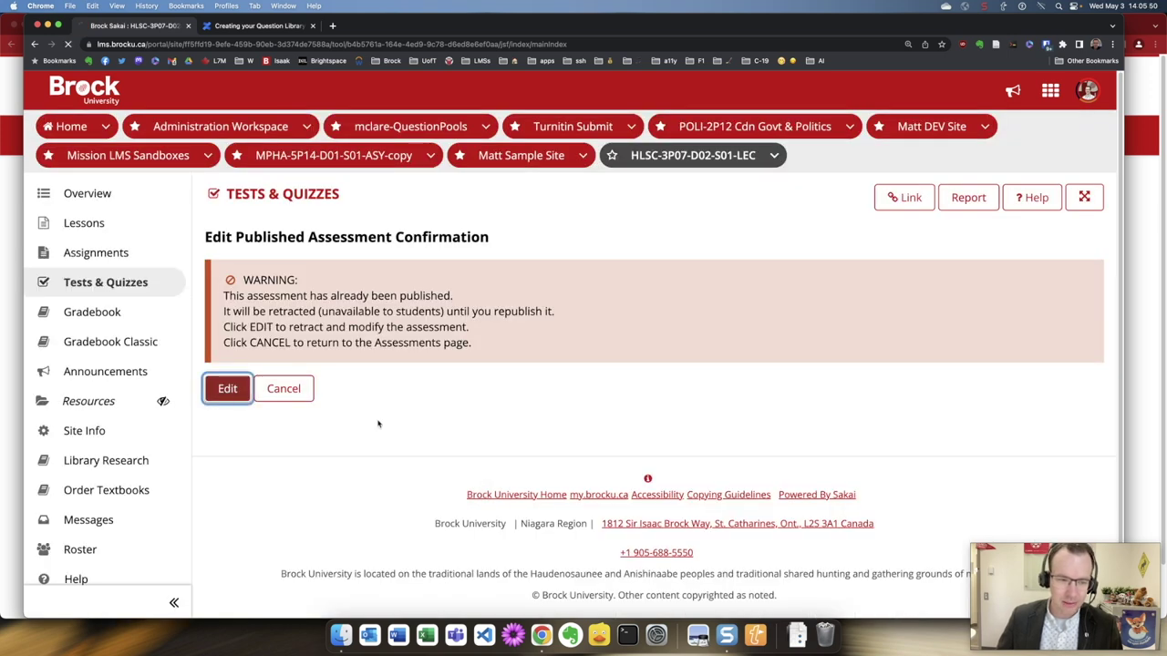
scroll(720, 433, "down", 5)
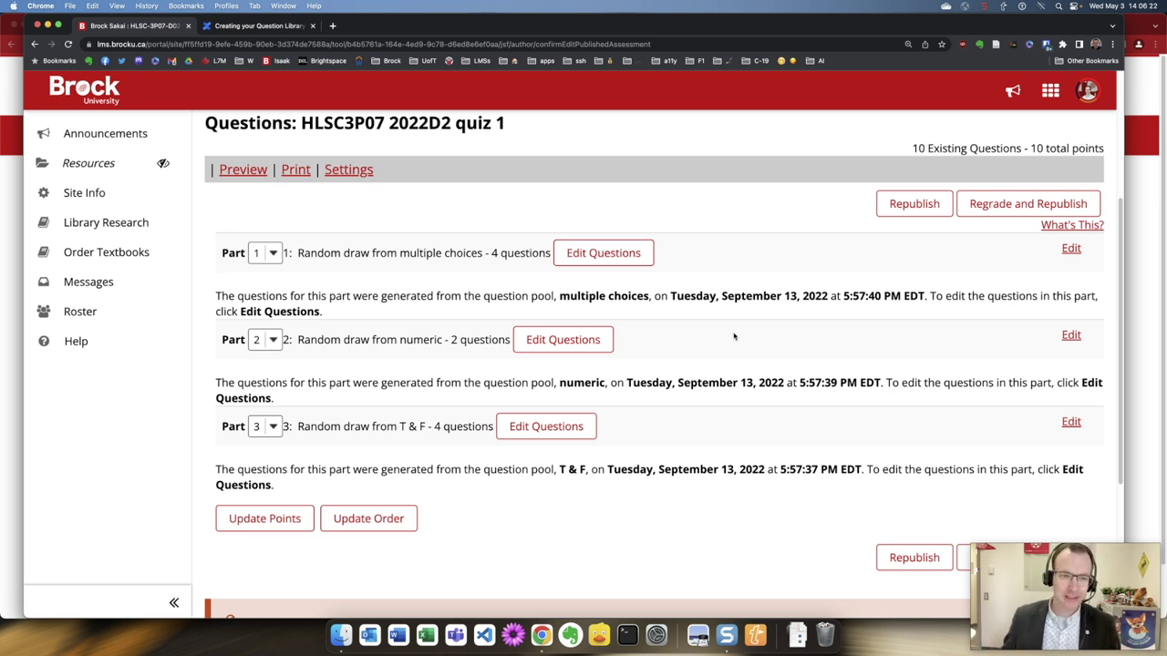
scroll(319, 294, "up", 3)
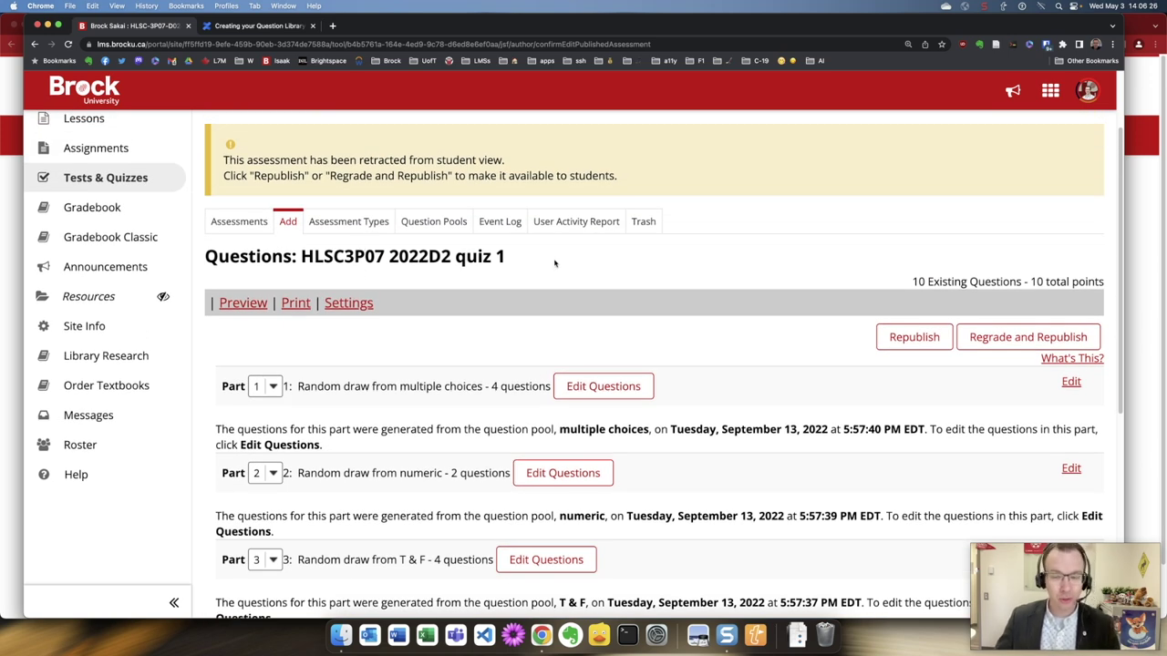
Switch to Brightspace and open the converted course Sakai: HLSC-3P07-D02-S01-LEC from the homepage
key("super+grave")
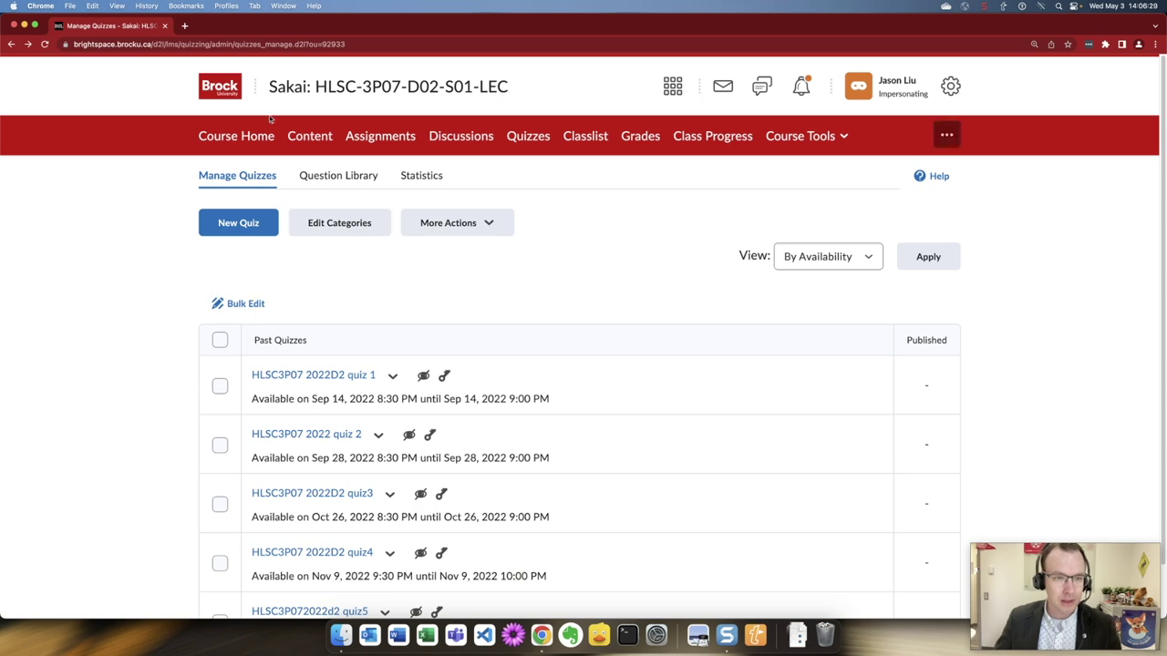
left_click(223, 96)
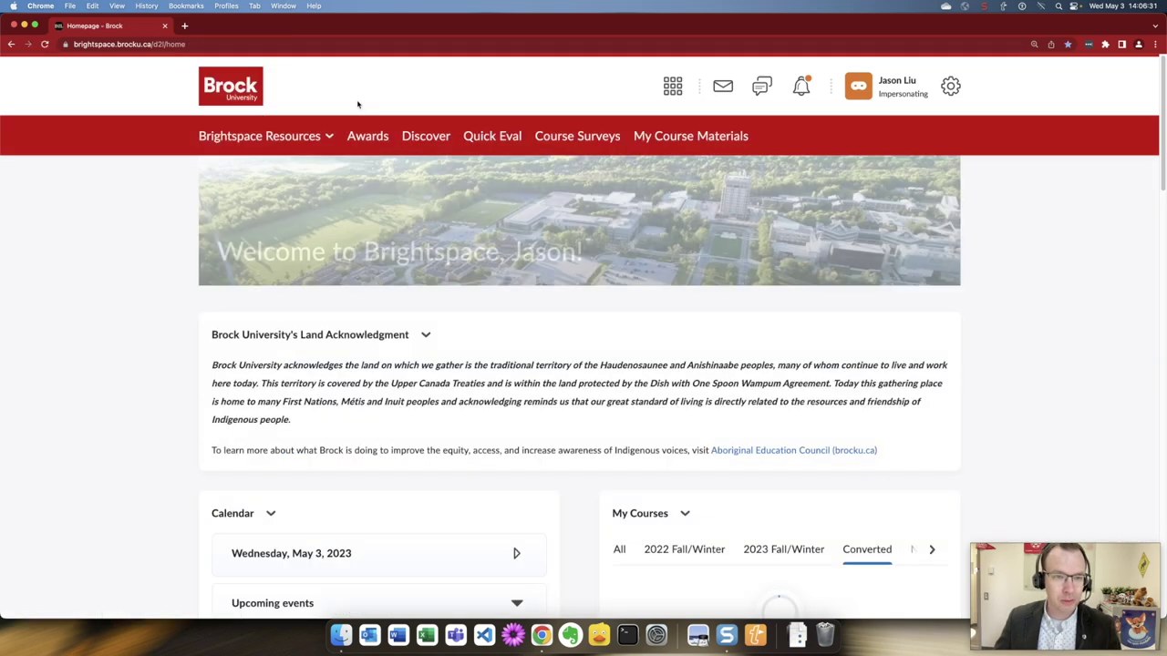
scroll(792, 437, "down", 3)
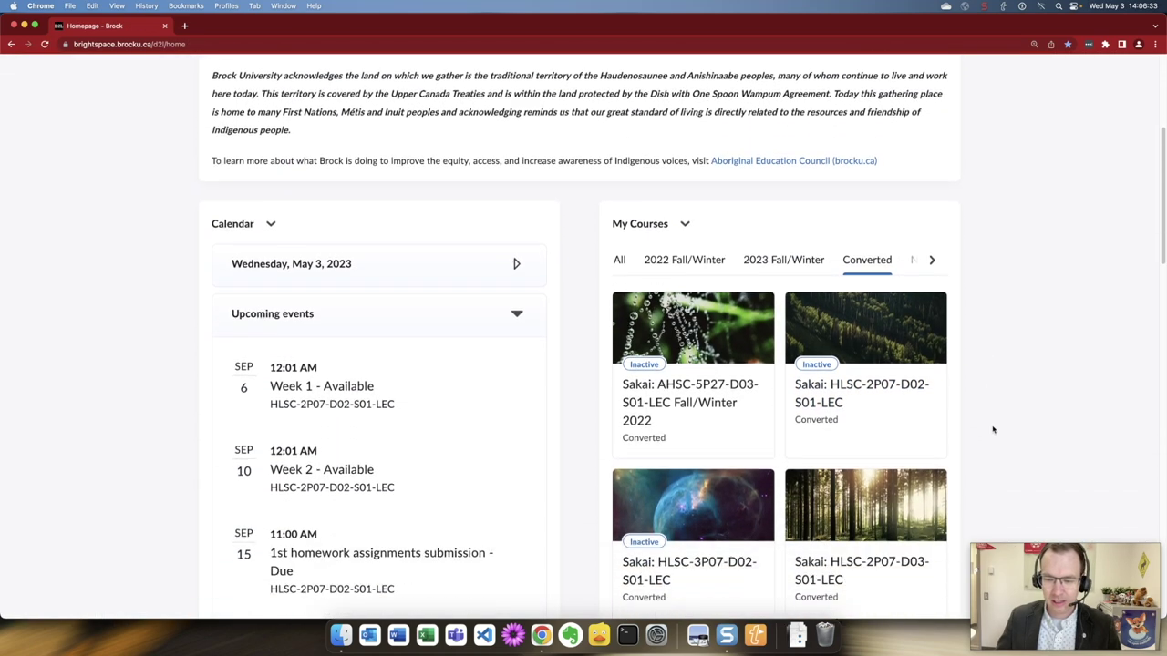
scroll(992, 429, "down", 2)
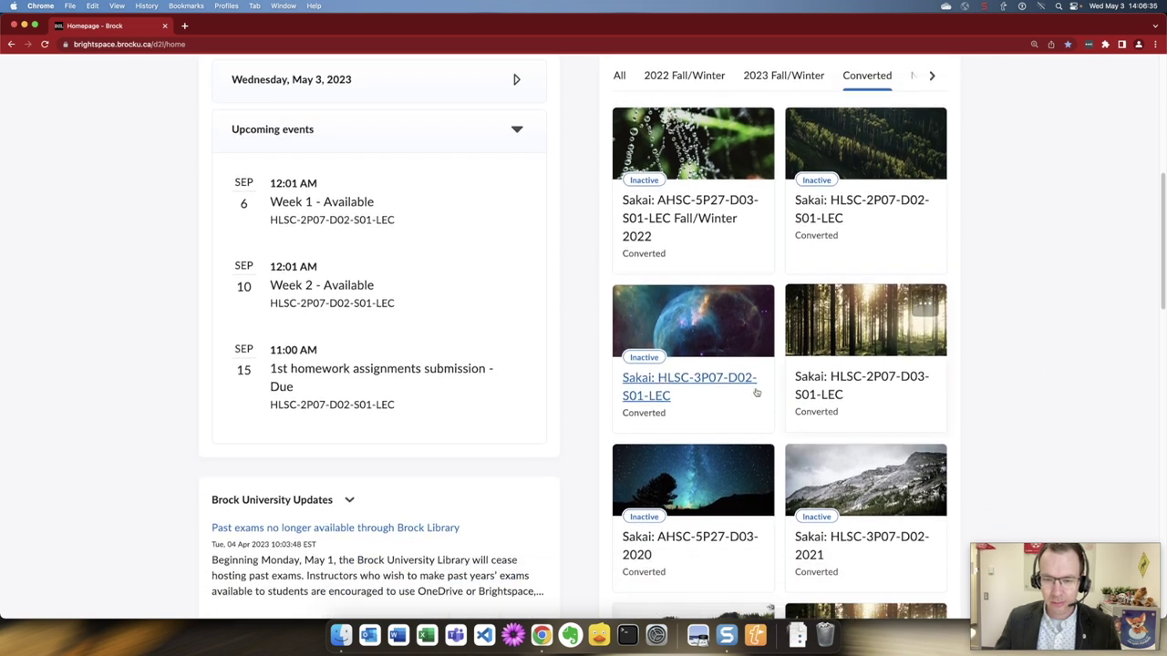
scroll(675, 383, "down", 1)
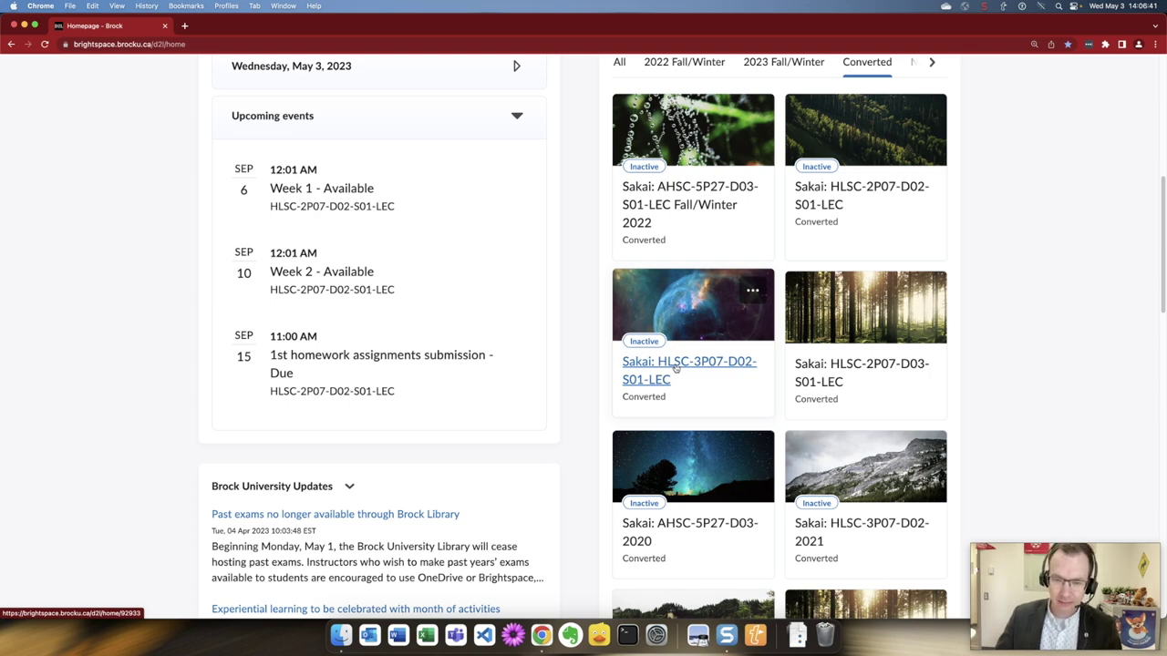
left_click(676, 367)
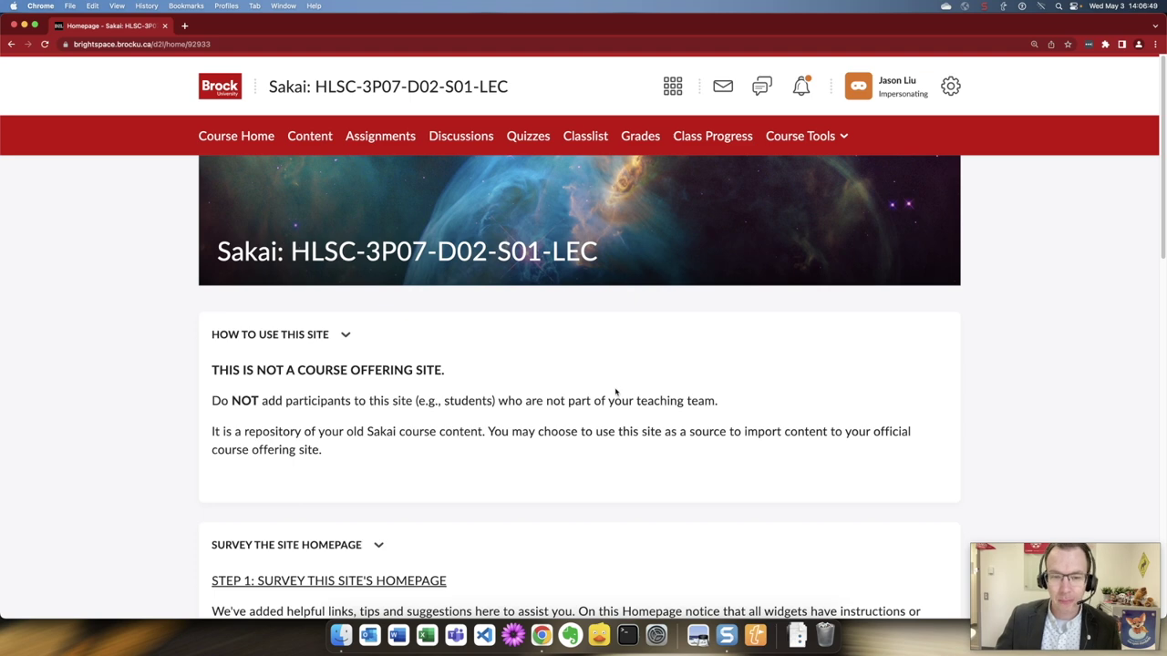
Open the course's quizzes, look through the migrated list, and inspect HLSC3P07 2022D2 quiz 1
scroll(615, 392, "down", 2)
scroll(615, 396, "up", 1)
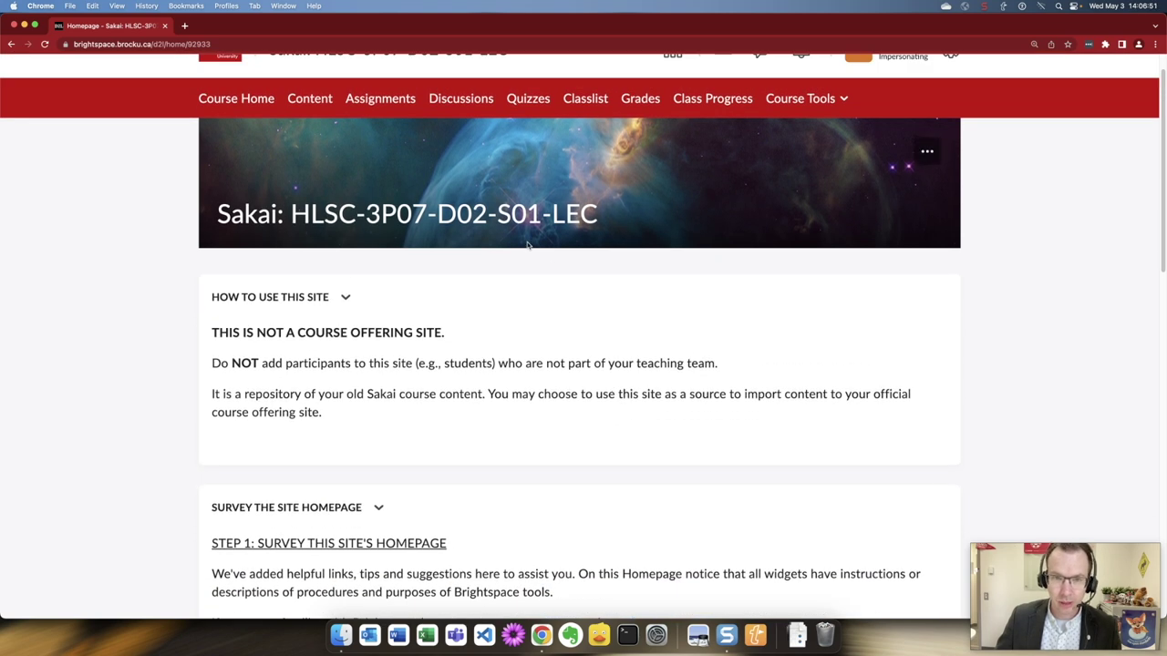
left_click(529, 99)
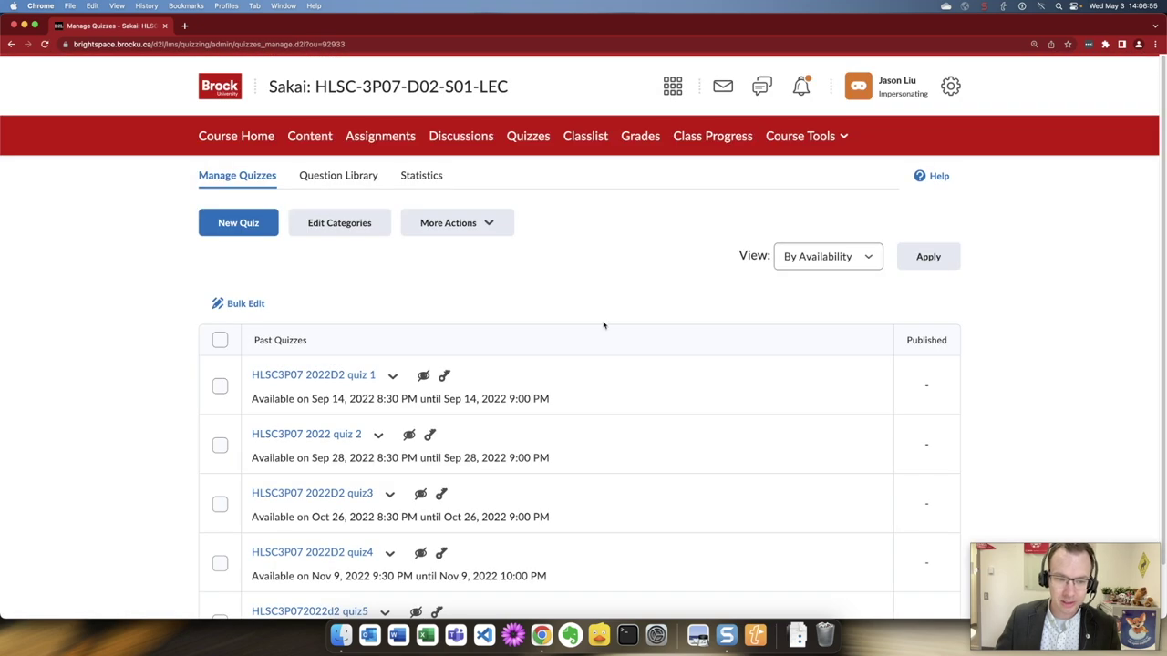
scroll(603, 325, "down", 1)
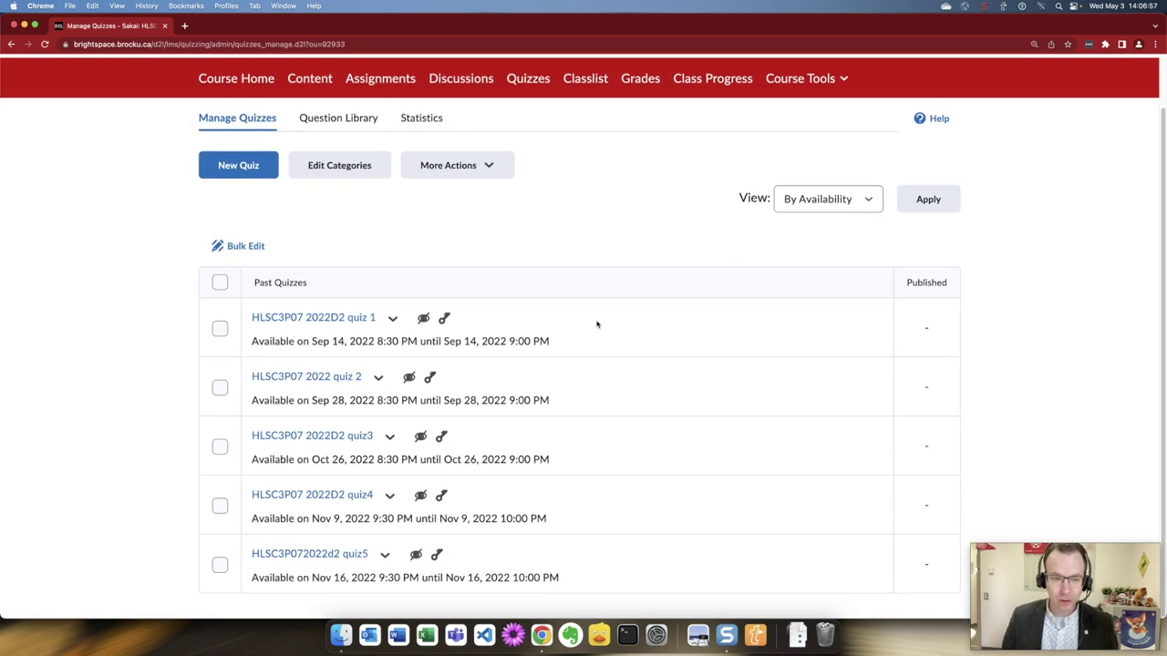
left_click(335, 318)
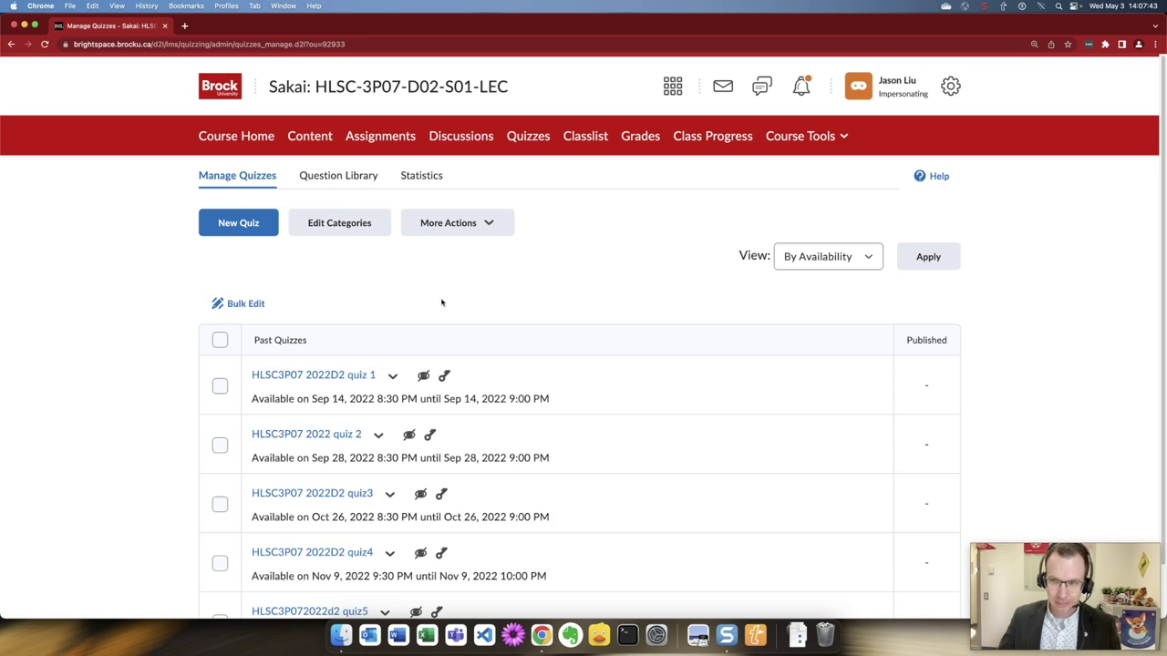
Switch to the Confluence documentation and view the article on creating a Question Library from Sakai Question Pools
key("super+grave")
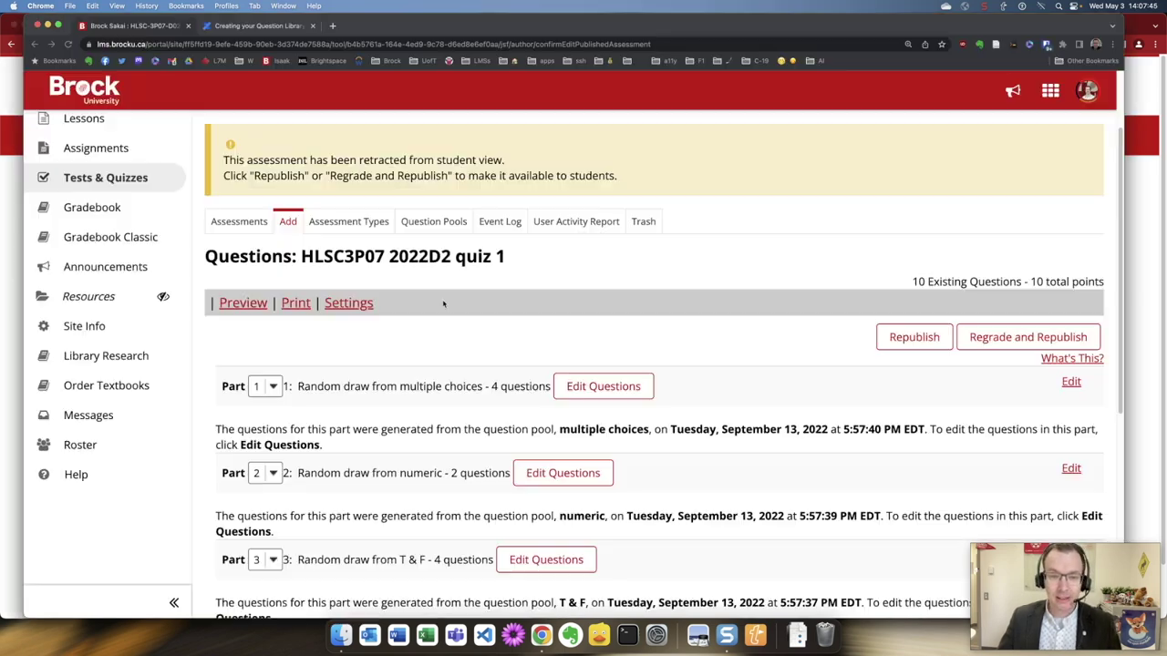
left_click(255, 26)
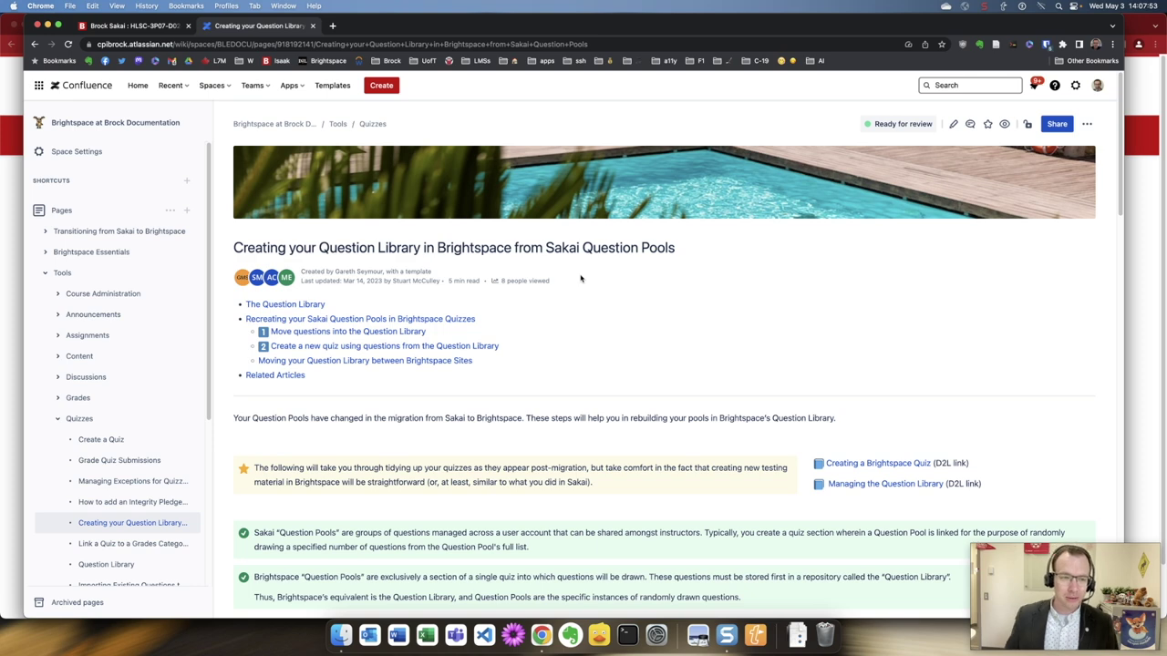
scroll(547, 281, "down", 1)
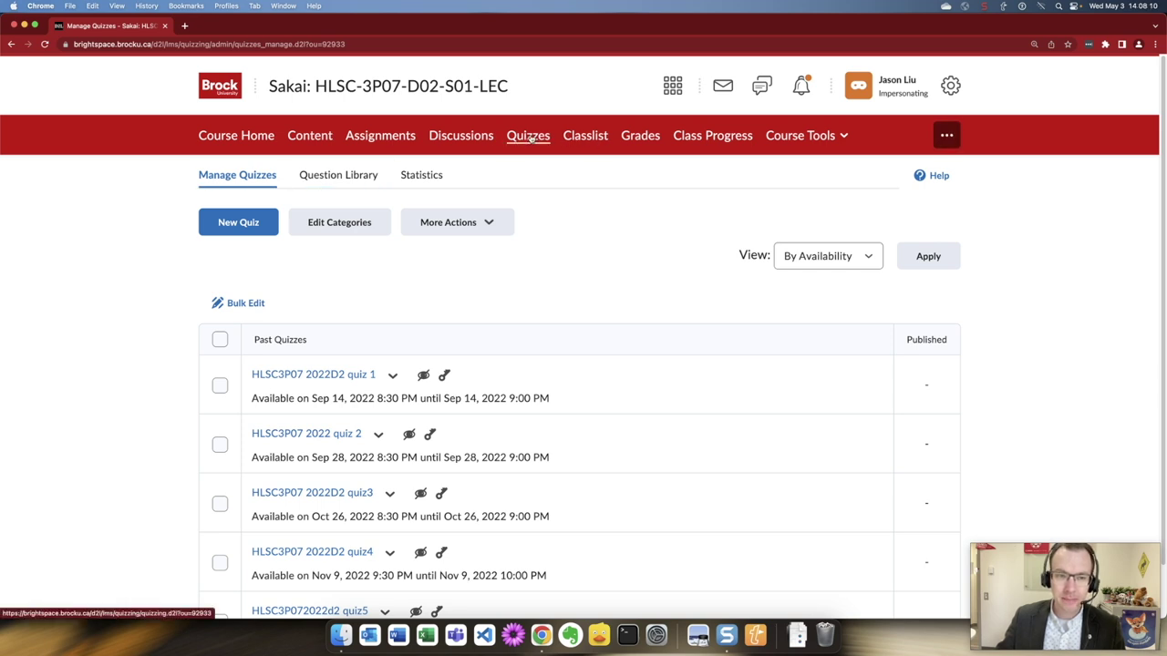
In the Brightspace course's Question Library, browse existing questions for import with HLSC3P07 2022D2 quiz 1 as the source
left_click(349, 181)
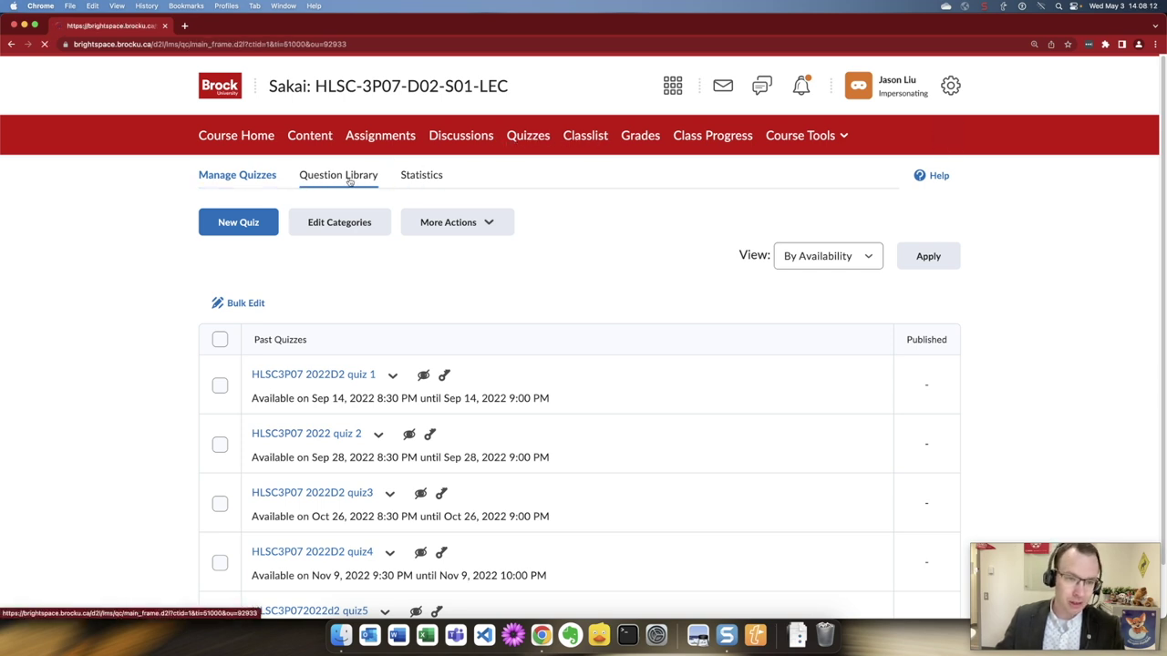
left_click(322, 222)
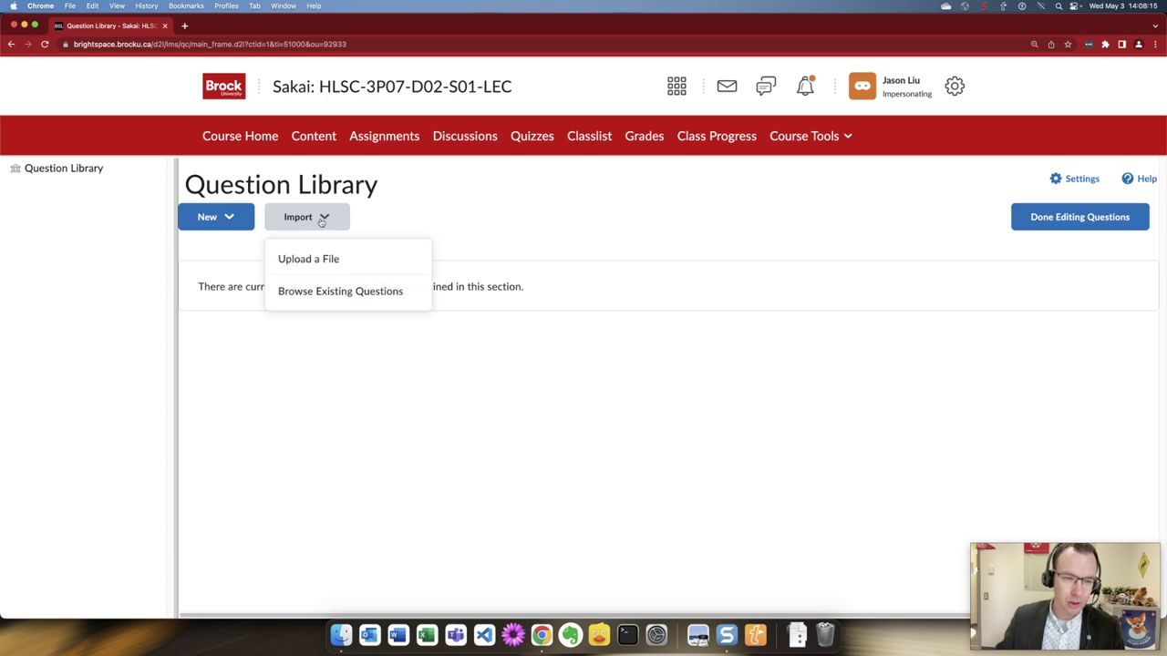
left_click(311, 292)
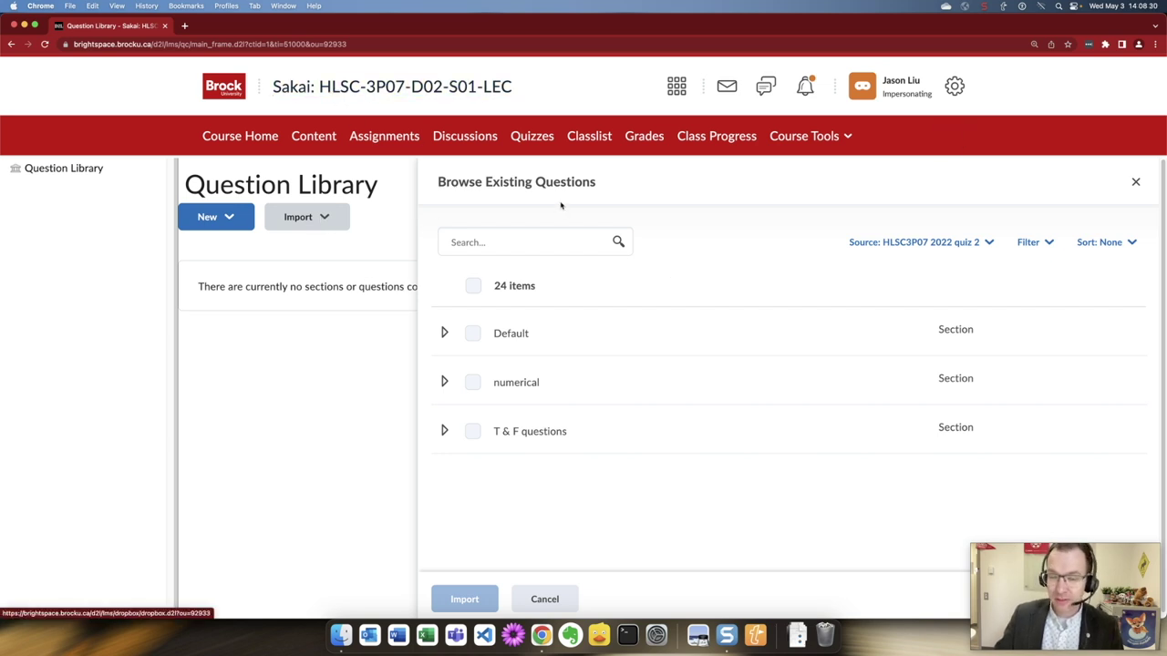
left_click(580, 233)
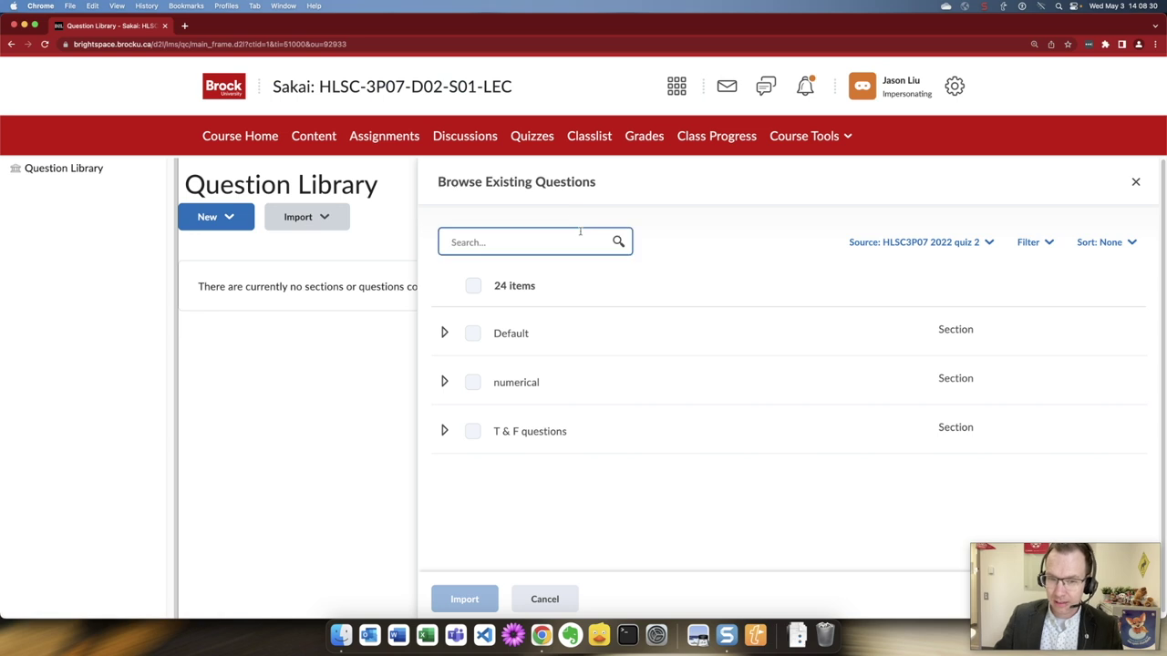
left_click(955, 244)
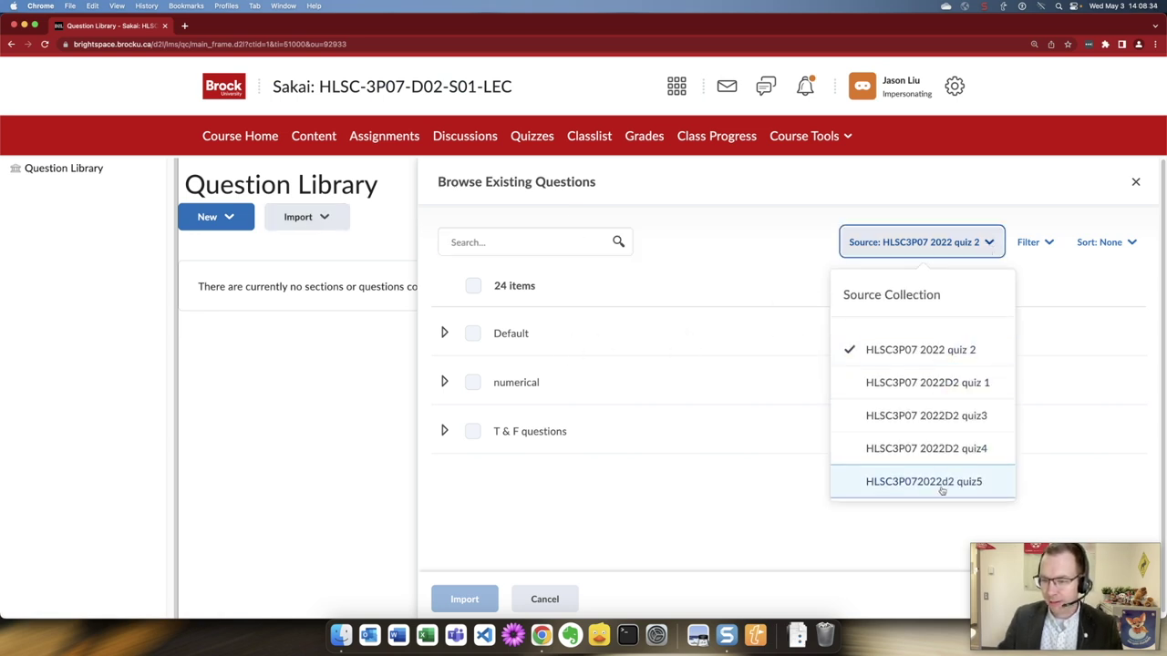
left_click(980, 390)
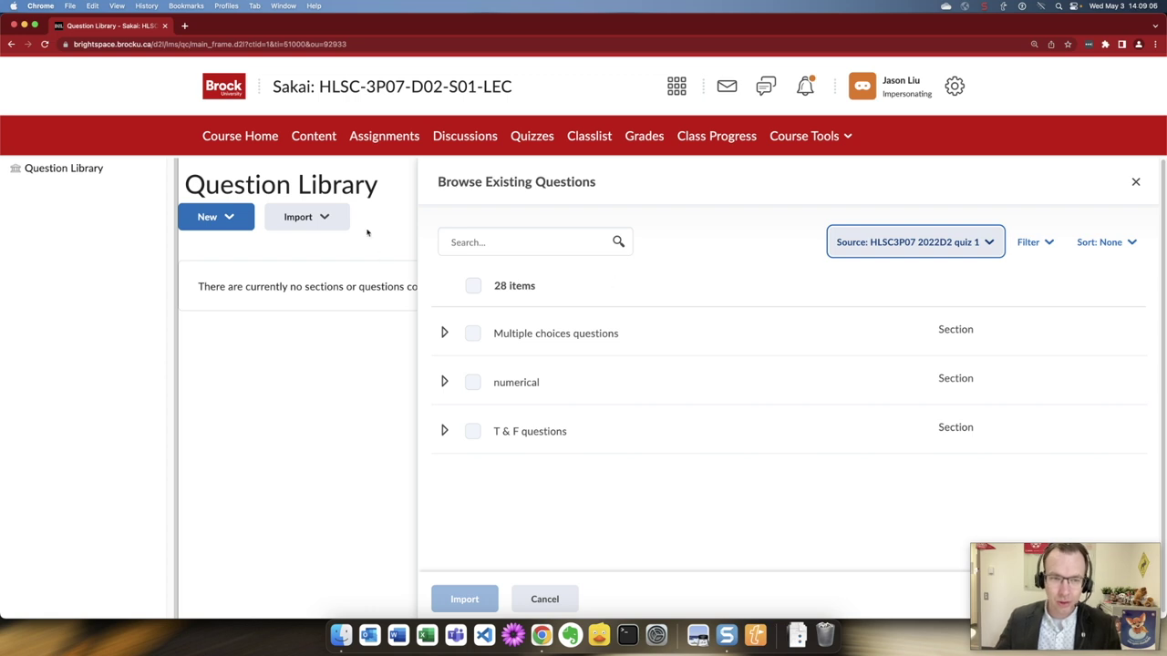
Select the entire Multiple choices questions section, check its contents, and import it into the Question Library
left_click(473, 333)
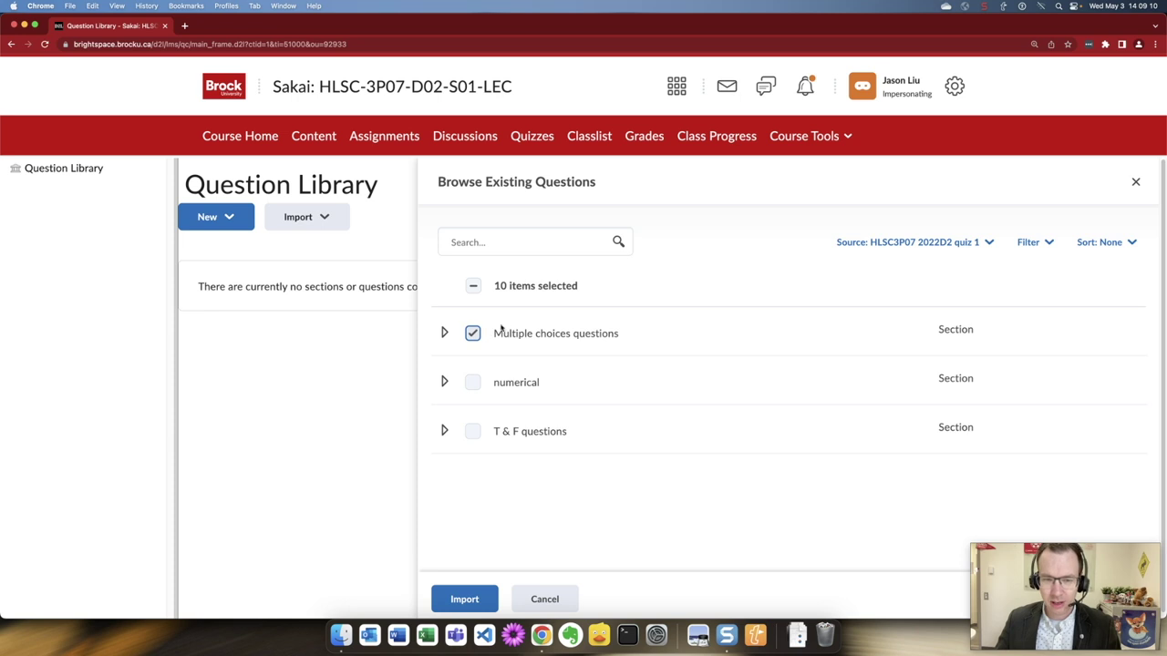
left_click(444, 334)
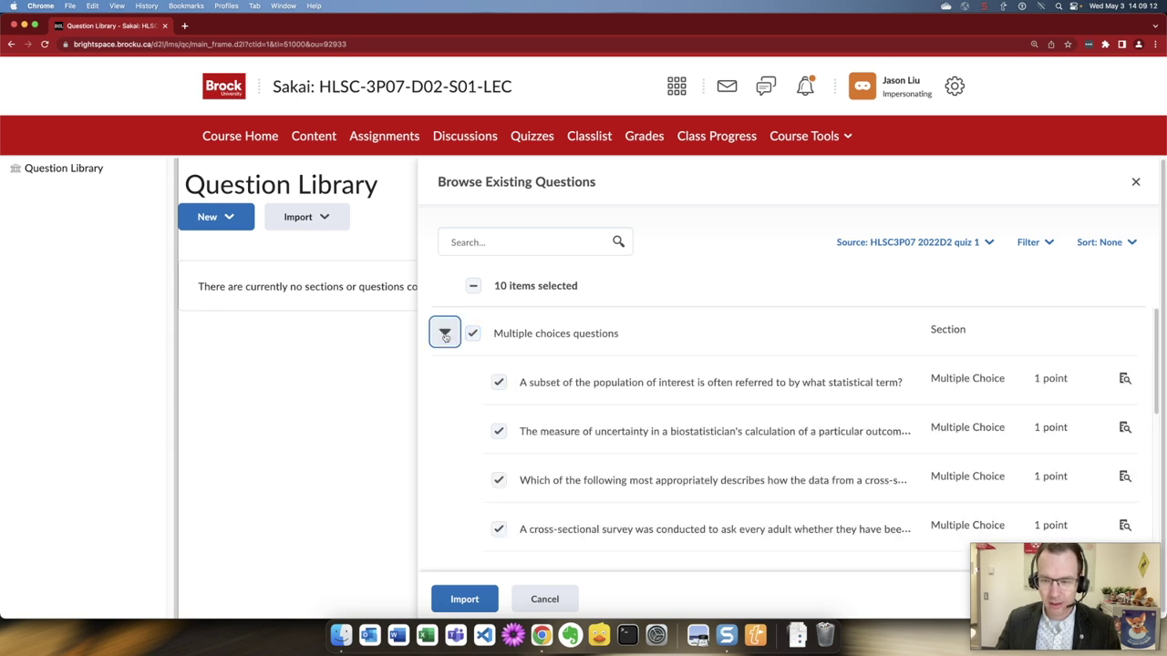
left_click(444, 334)
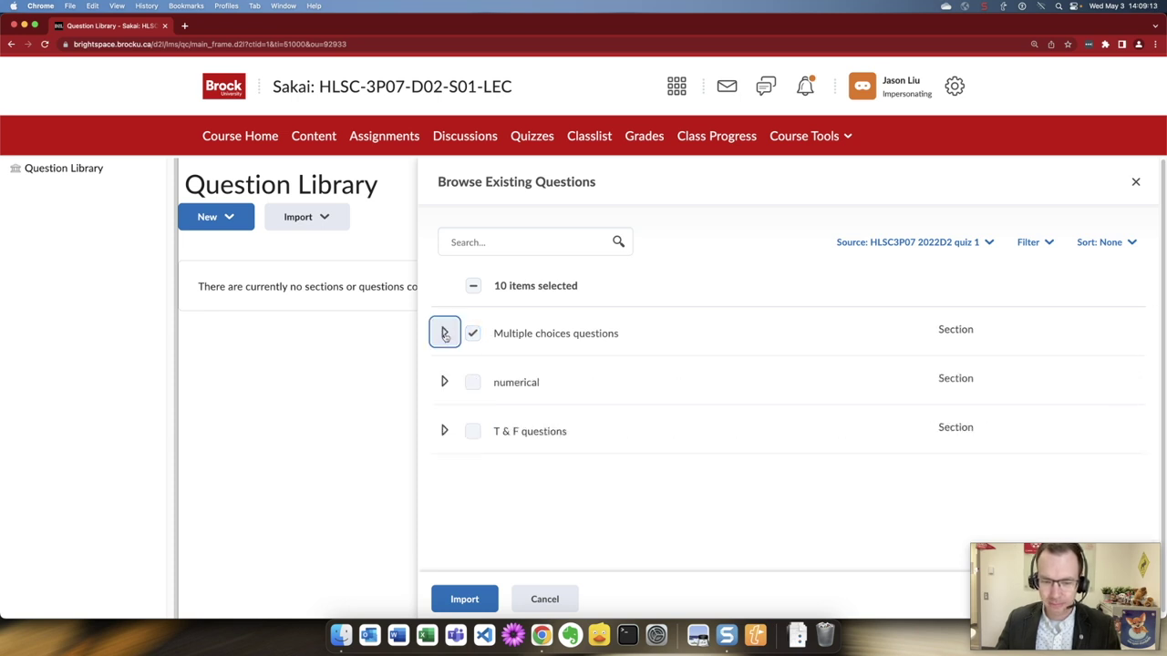
left_click(464, 599)
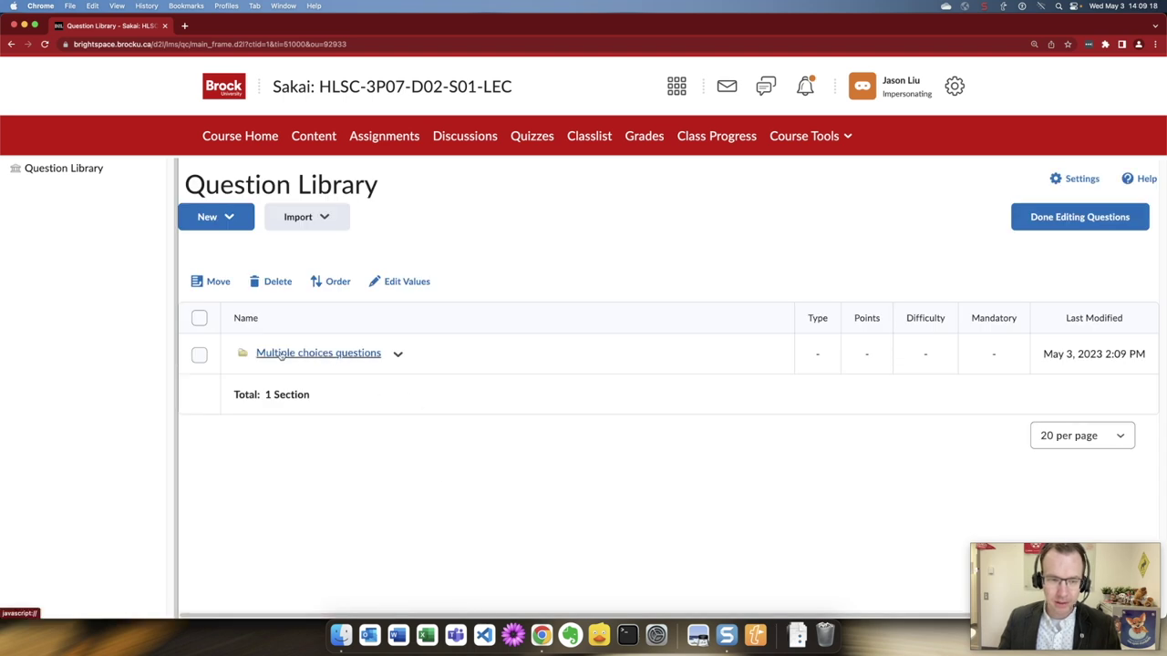
Retitle the imported Multiple choices questions section "HLSC3P07 - quiz 1 -Multiple choices questions", copying the added prefix for reuse, and save it
left_click(399, 357)
left_click(418, 404)
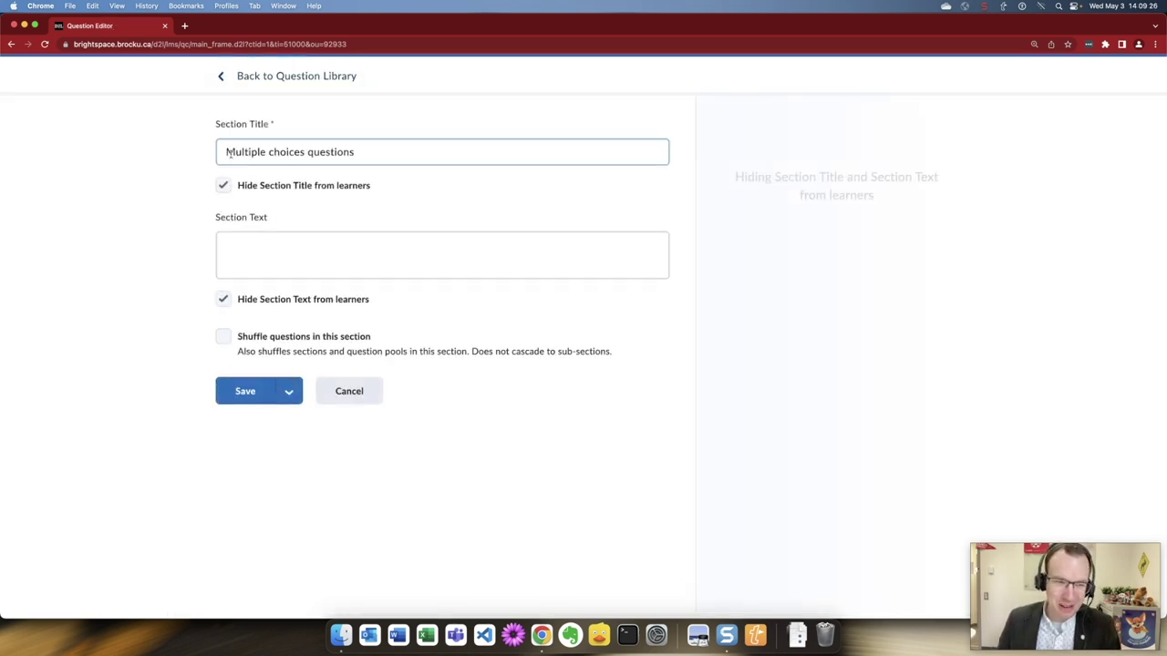
left_click(228, 152)
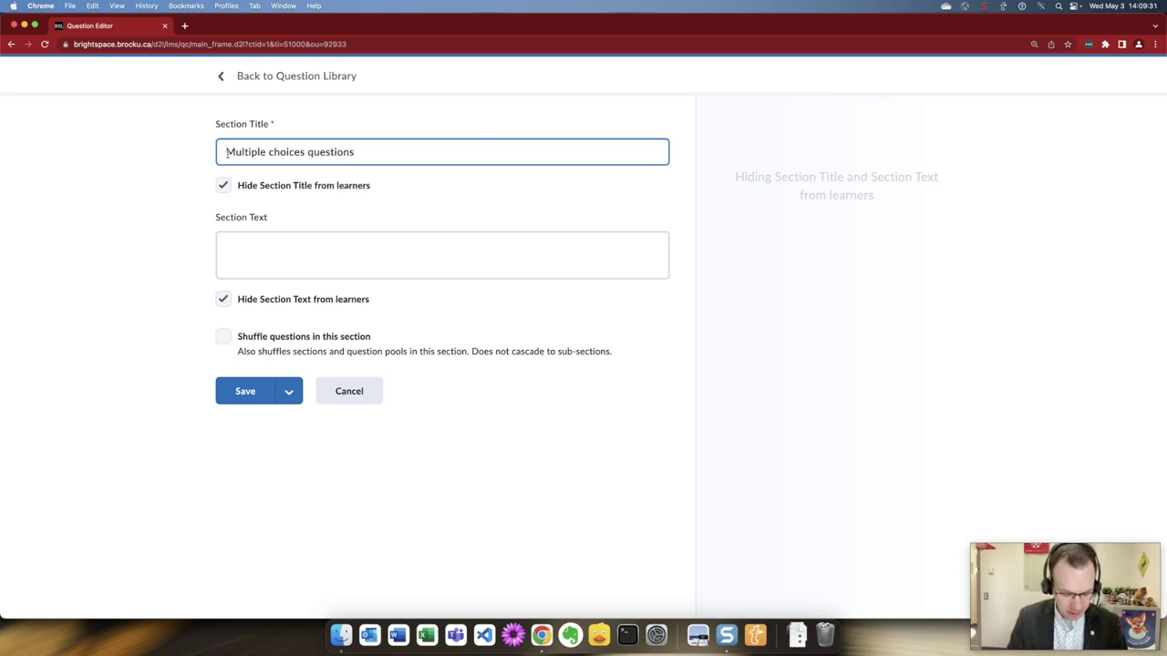
type("HLSC3")
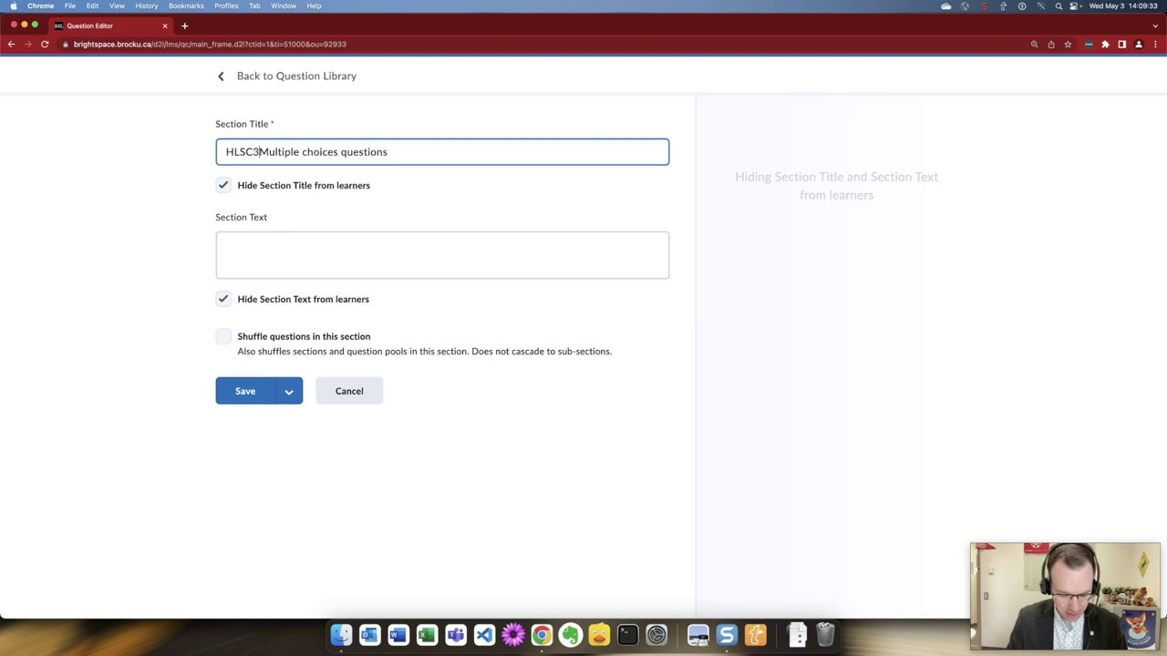
type("P")
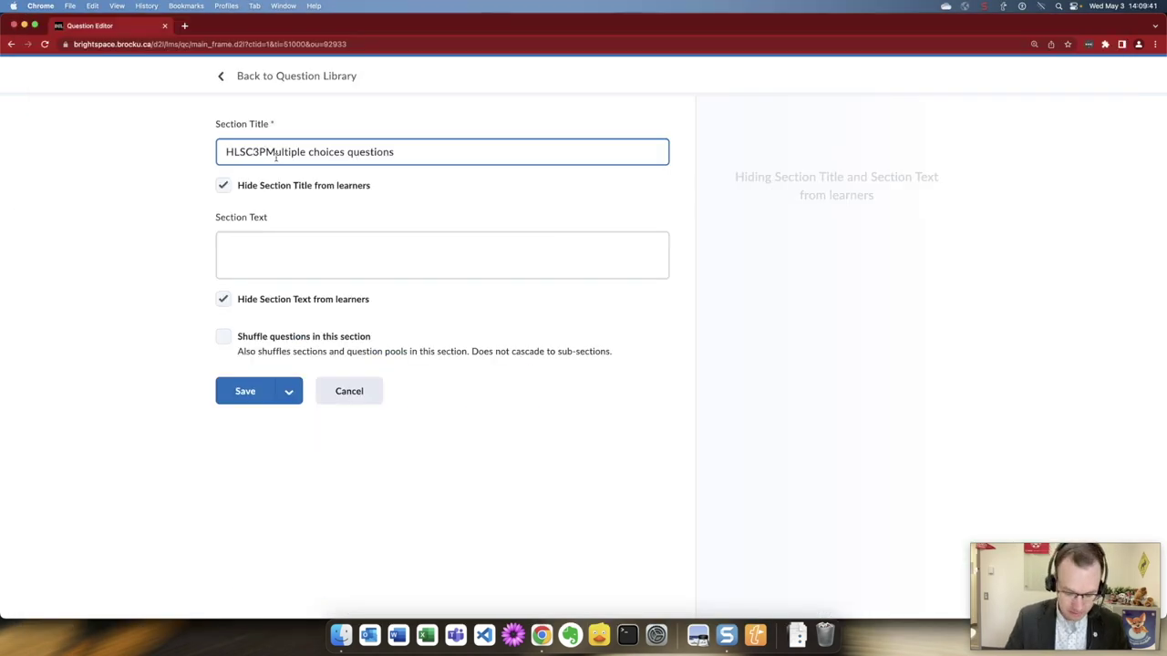
type("07 - qui")
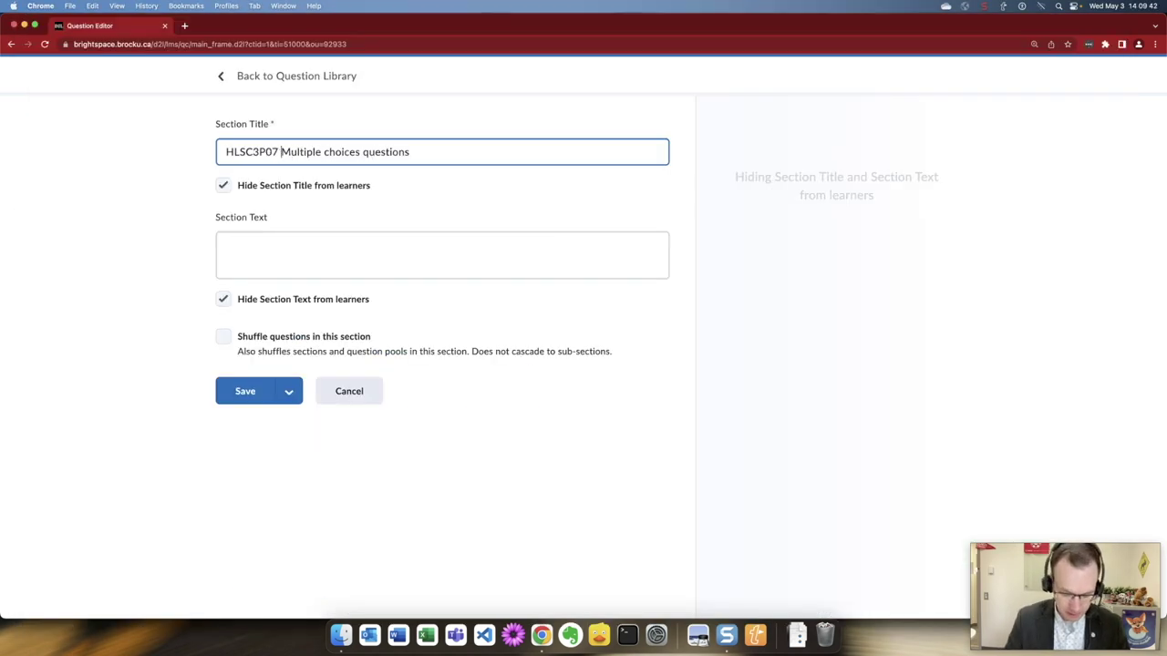
type("z 1 ")
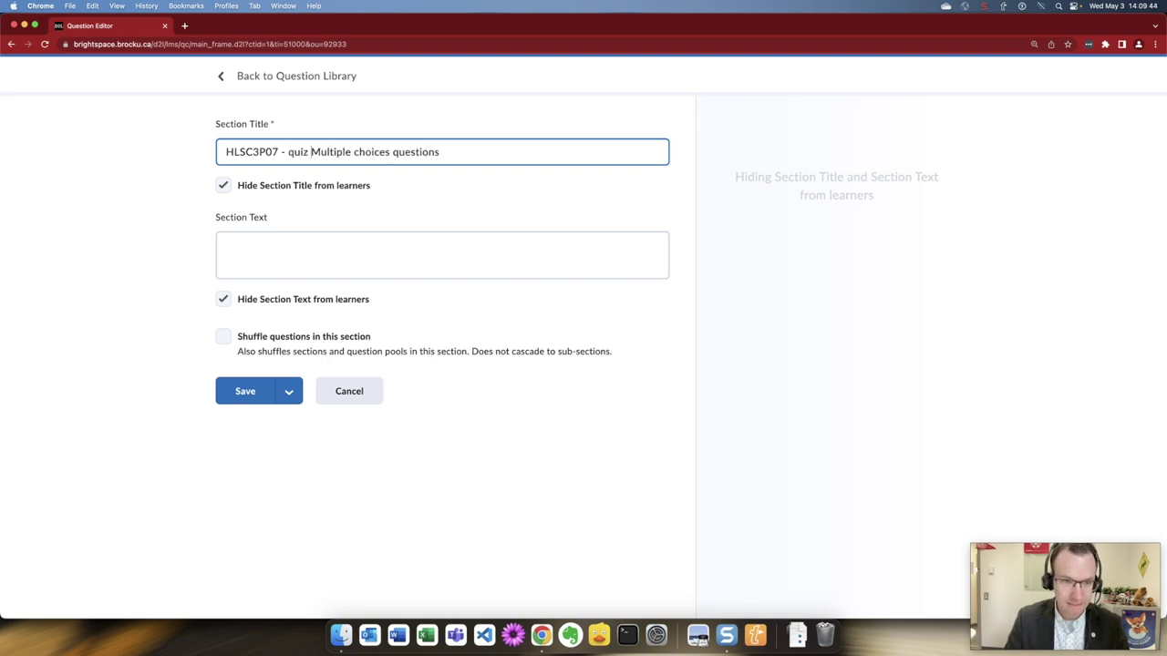
type("-")
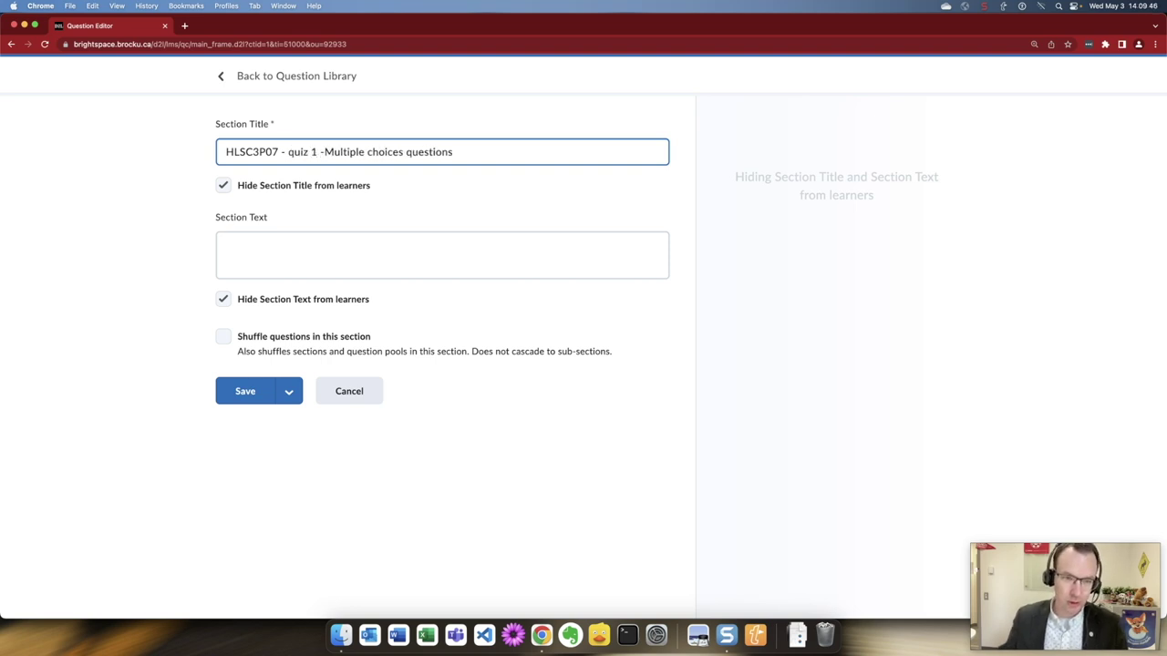
left_click_drag(323, 152, 195, 153)
key("super+c")
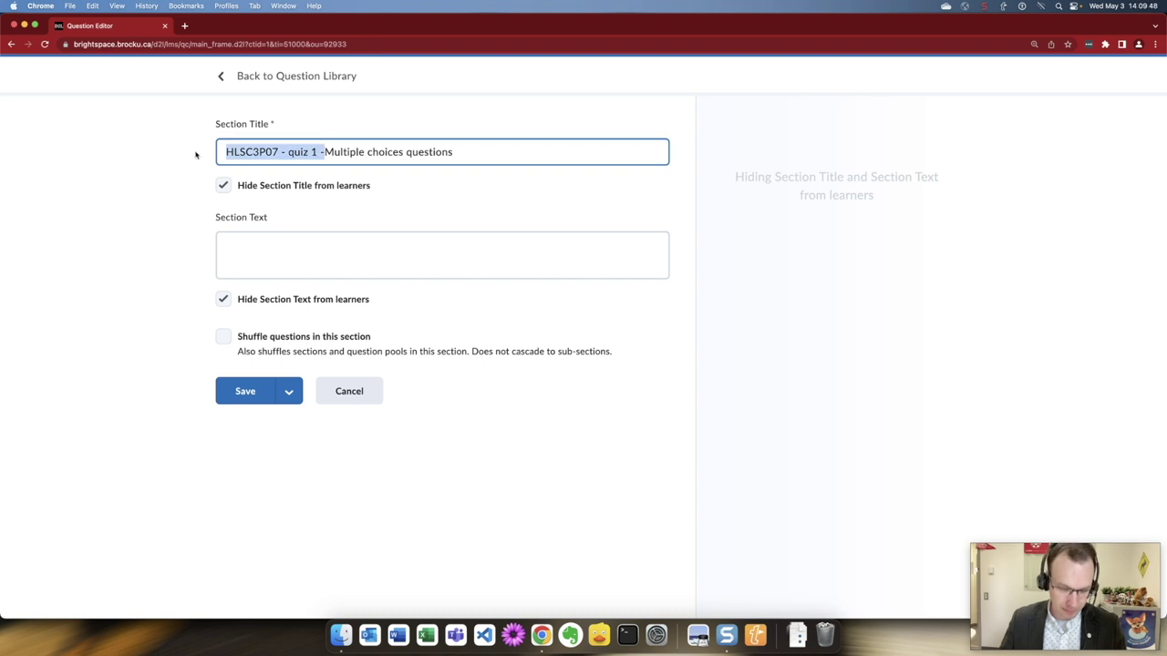
left_click(249, 393)
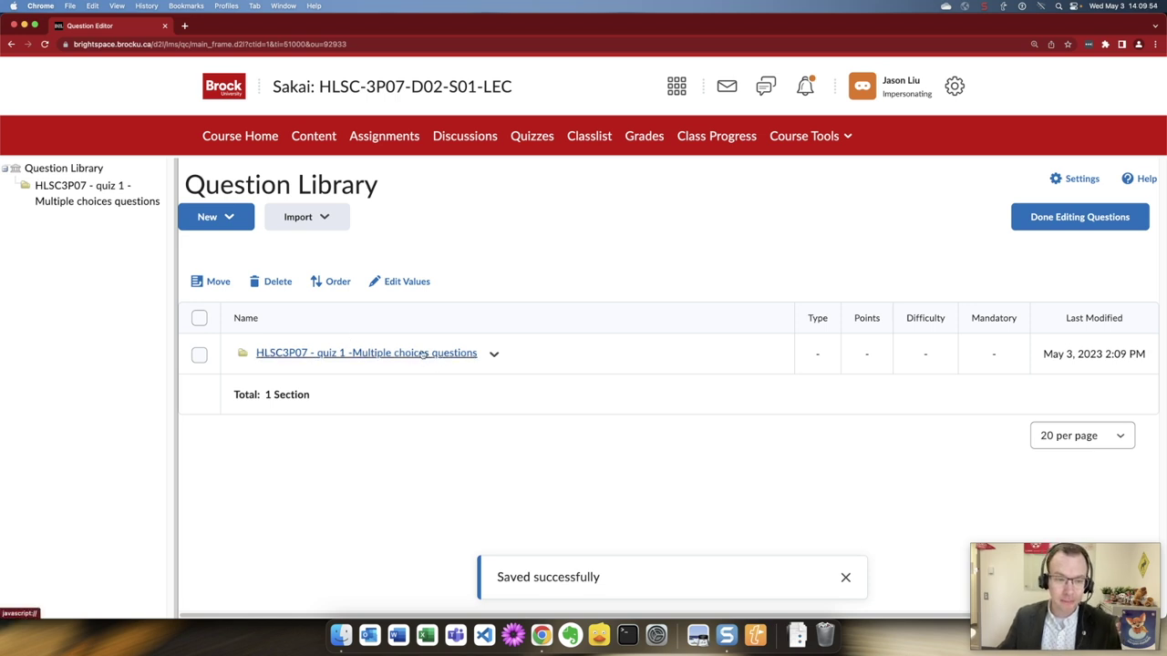
Import the entire numerical section from HLSC3P07 2022D2 quiz 1 into the Question Library by browsing existing questions
left_click(323, 219)
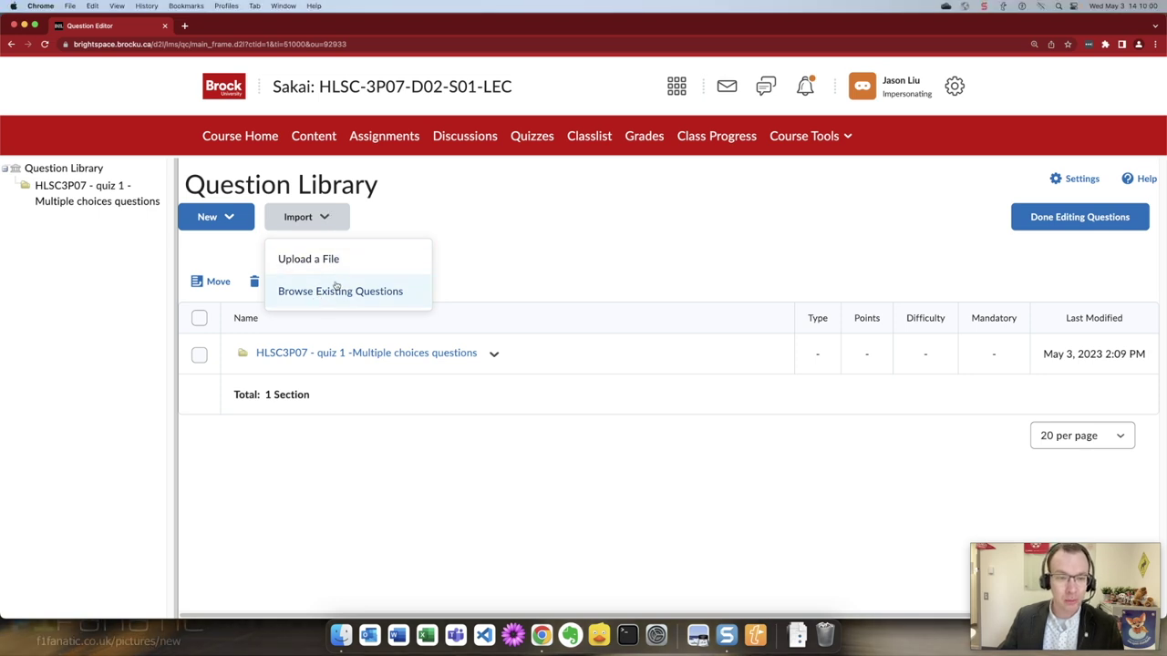
left_click(333, 291)
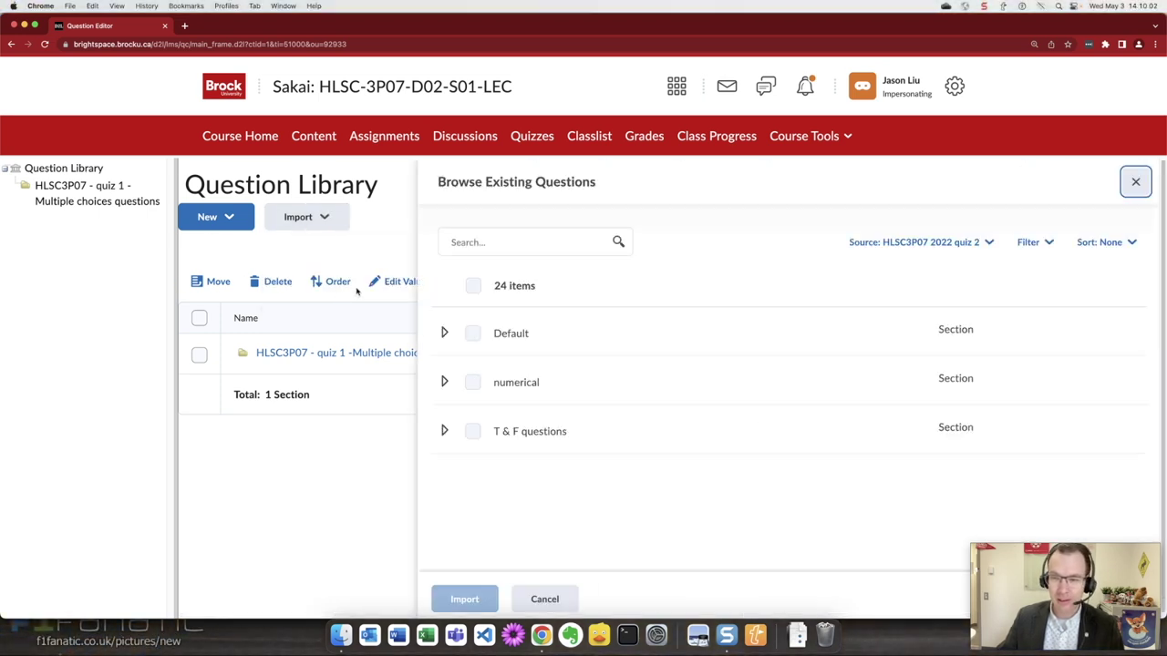
left_click(973, 248)
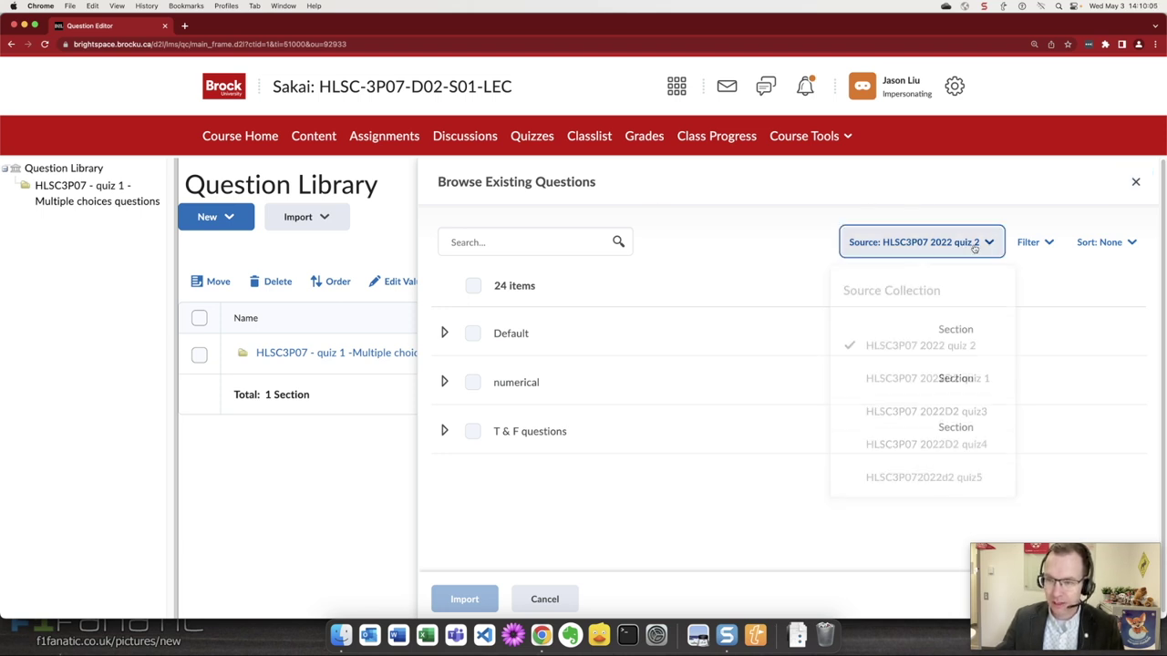
left_click(964, 383)
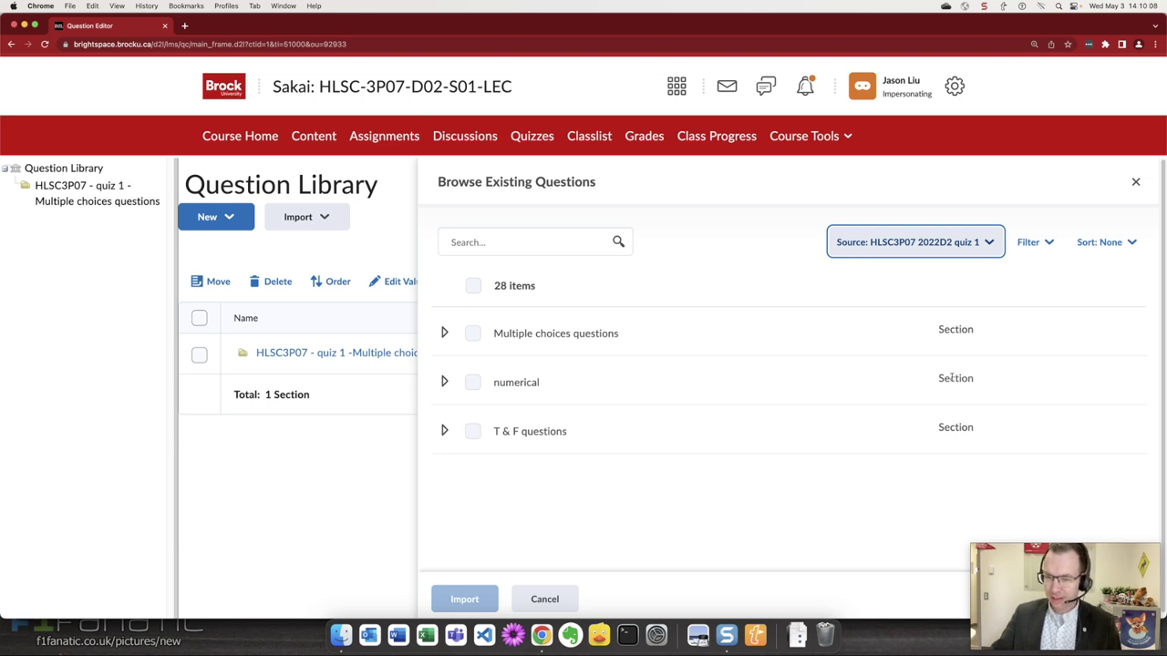
left_click(472, 382)
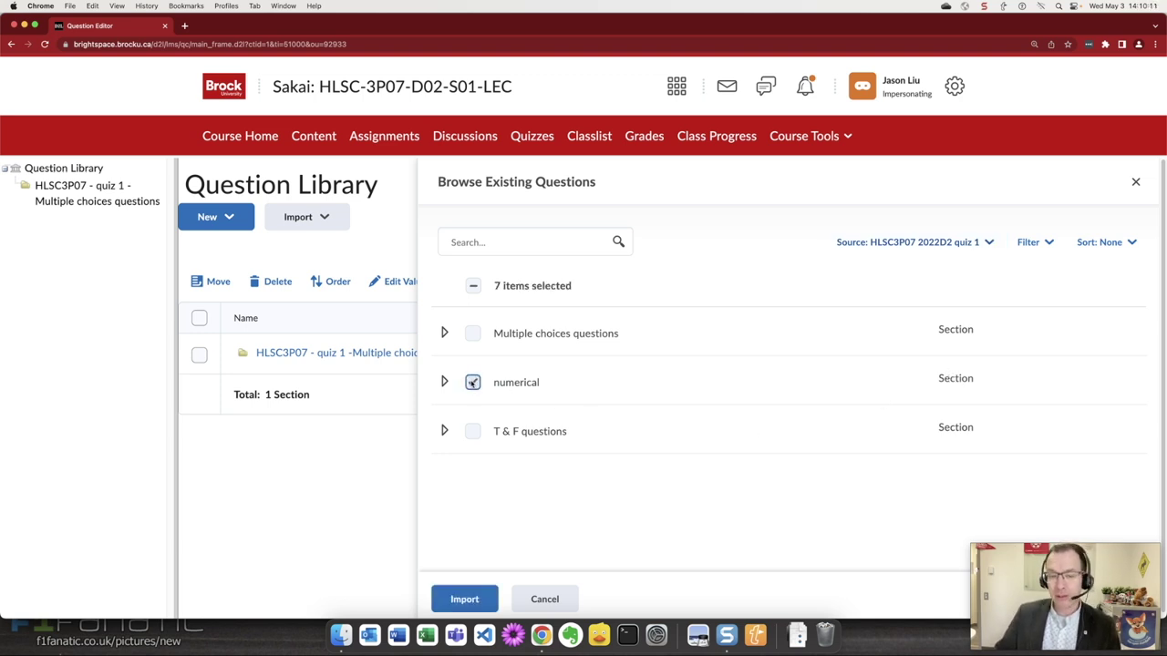
left_click(463, 600)
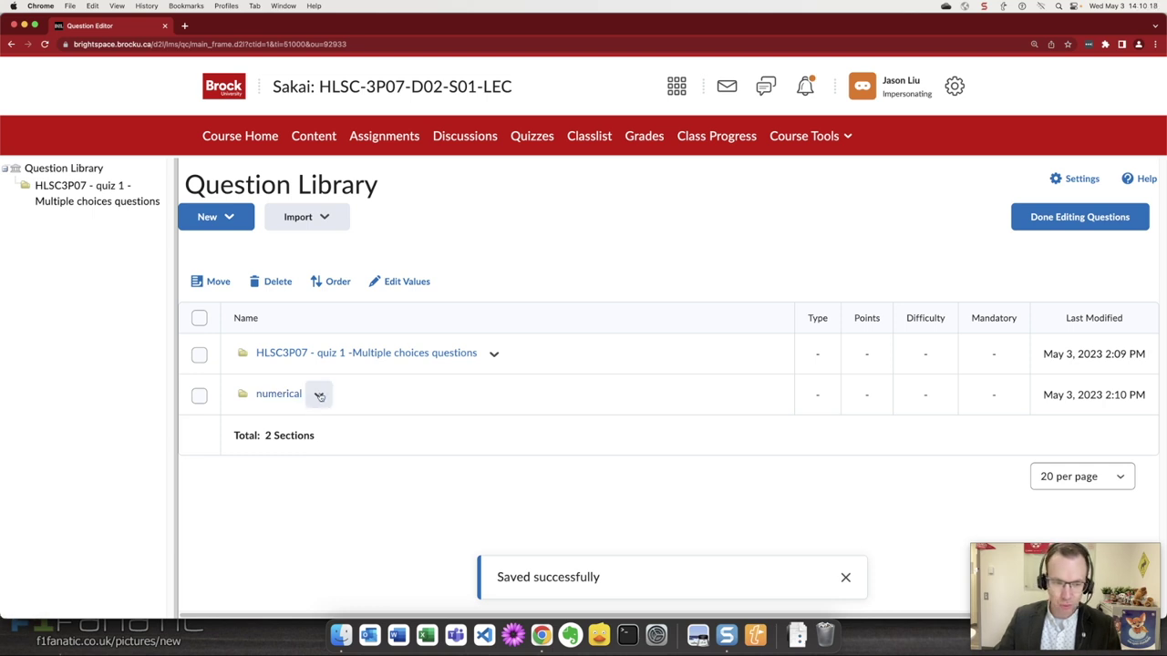
Rename the imported numerical section to "HLSC3P07 - quiz 1 - numerical" using the copied prefix and save it
left_click(318, 394)
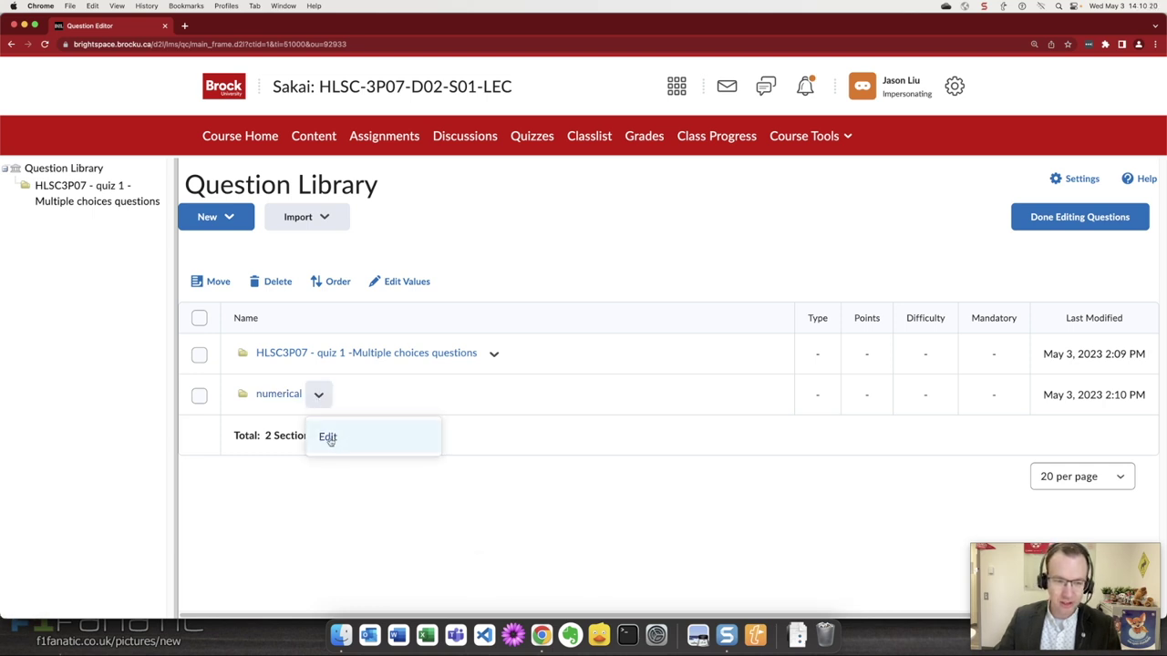
left_click(328, 437)
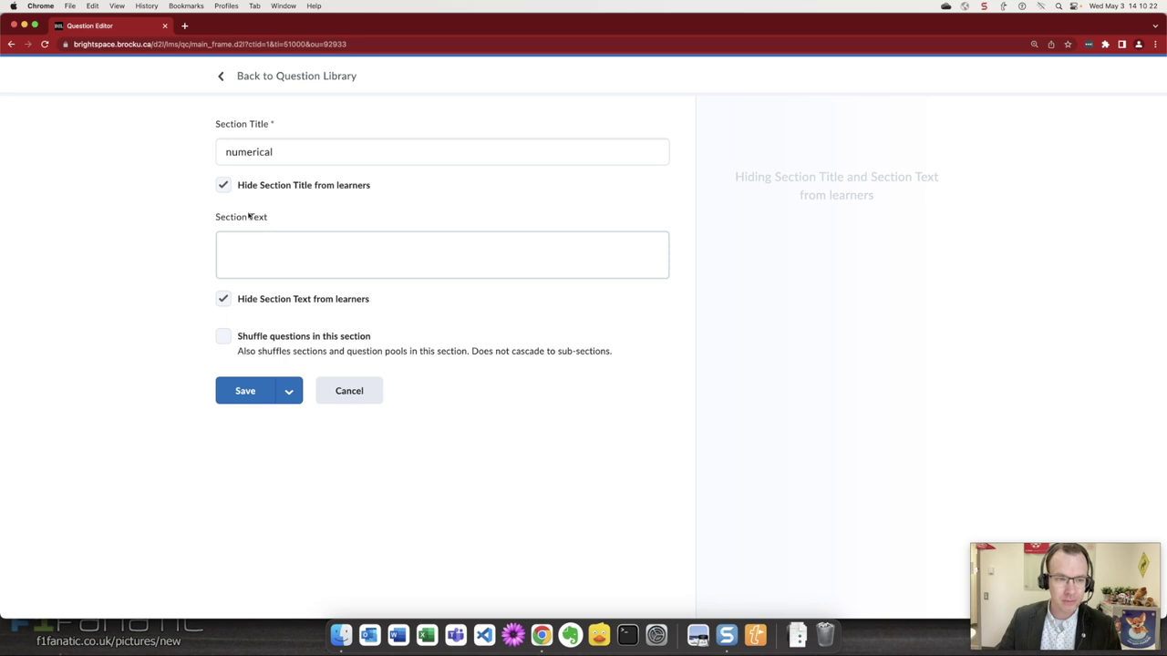
key("super+v")
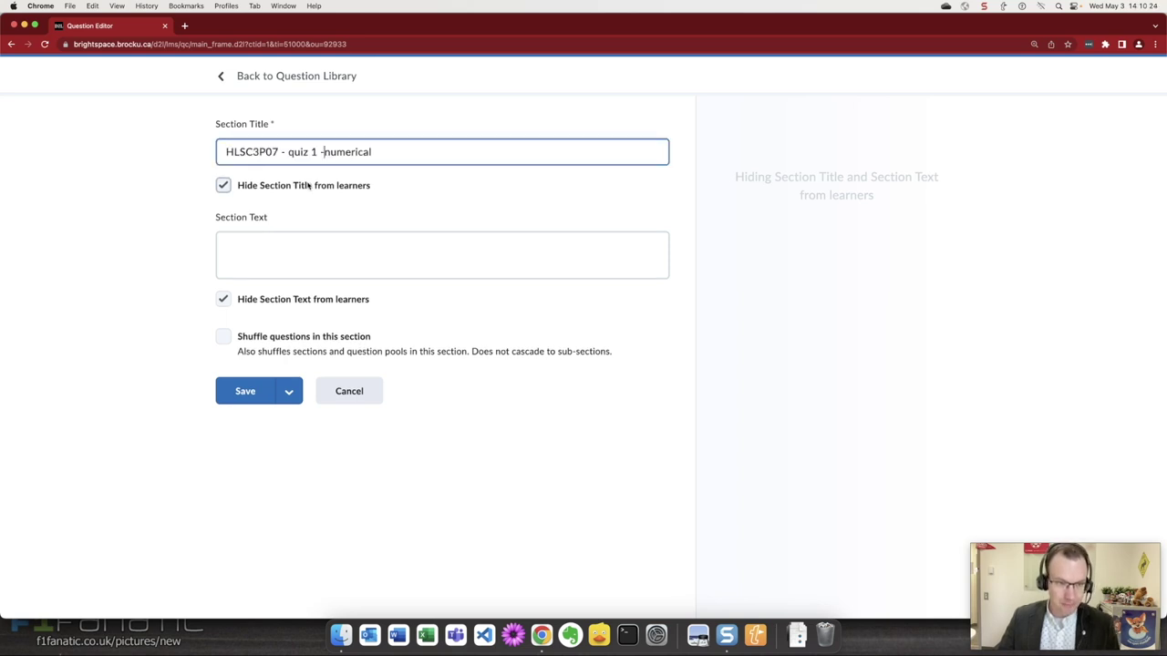
left_click(244, 394)
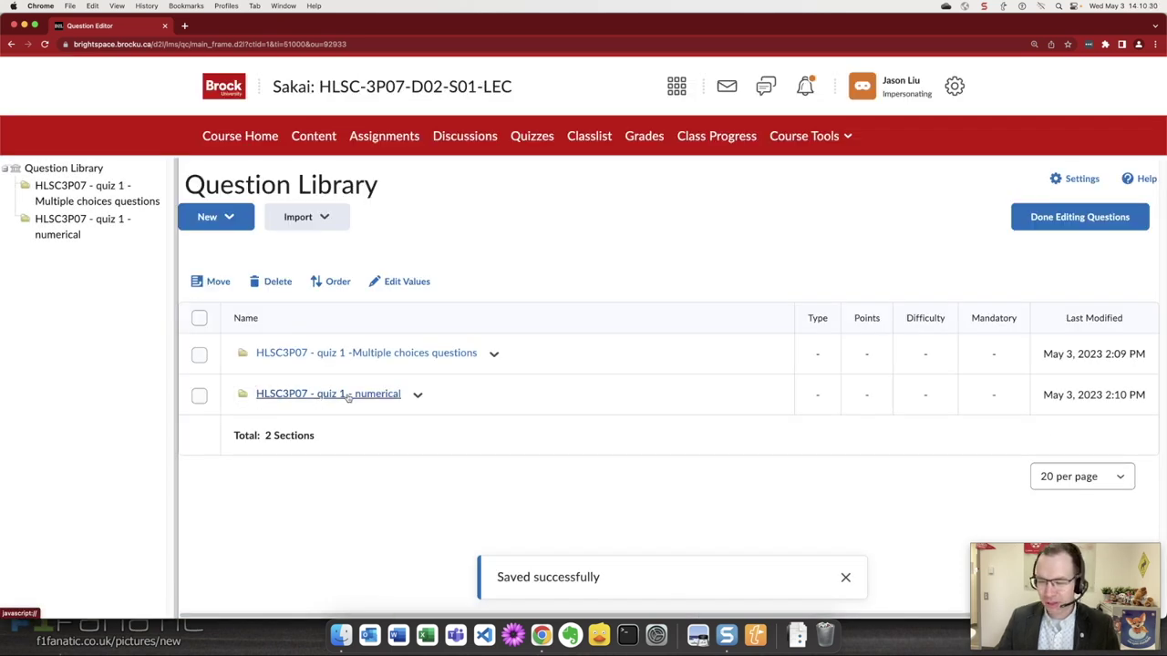
Import the entire T & F questions section from HLSC3P07 2022D2 quiz 1 into the Question Library
left_click(333, 222)
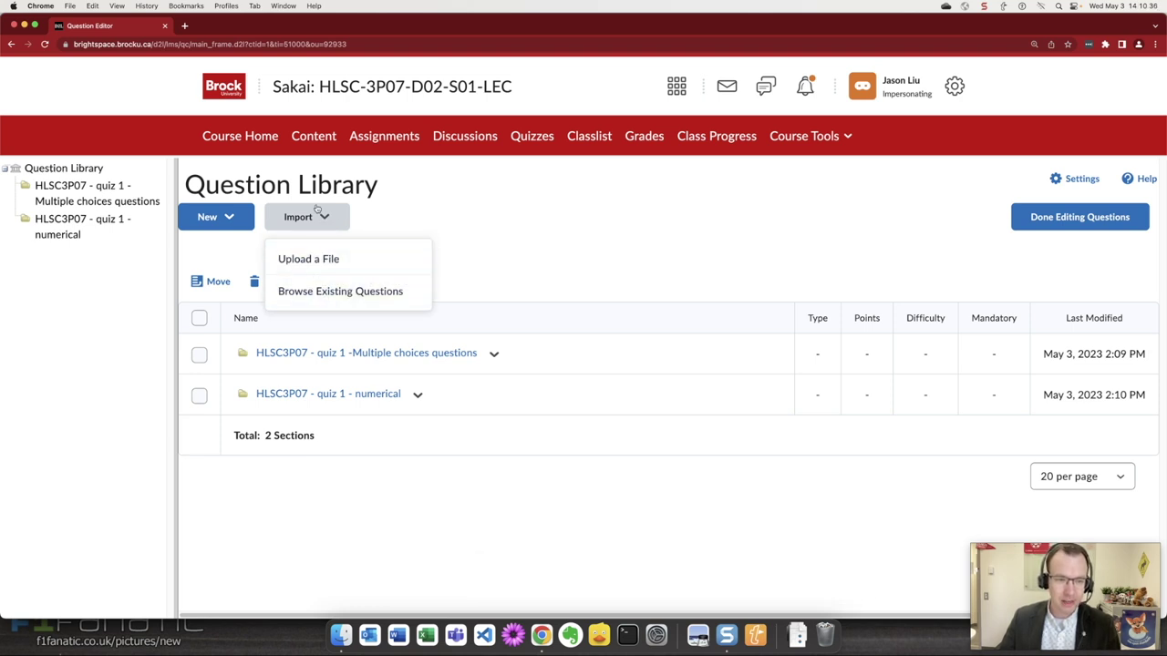
left_click(338, 291)
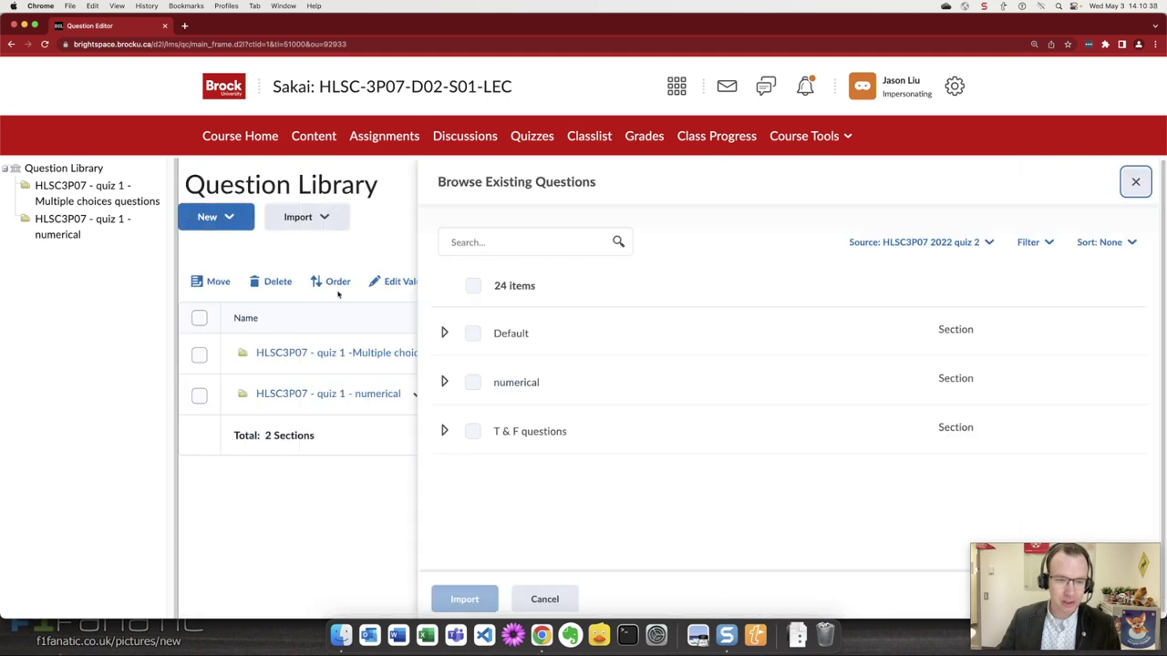
left_click(472, 431)
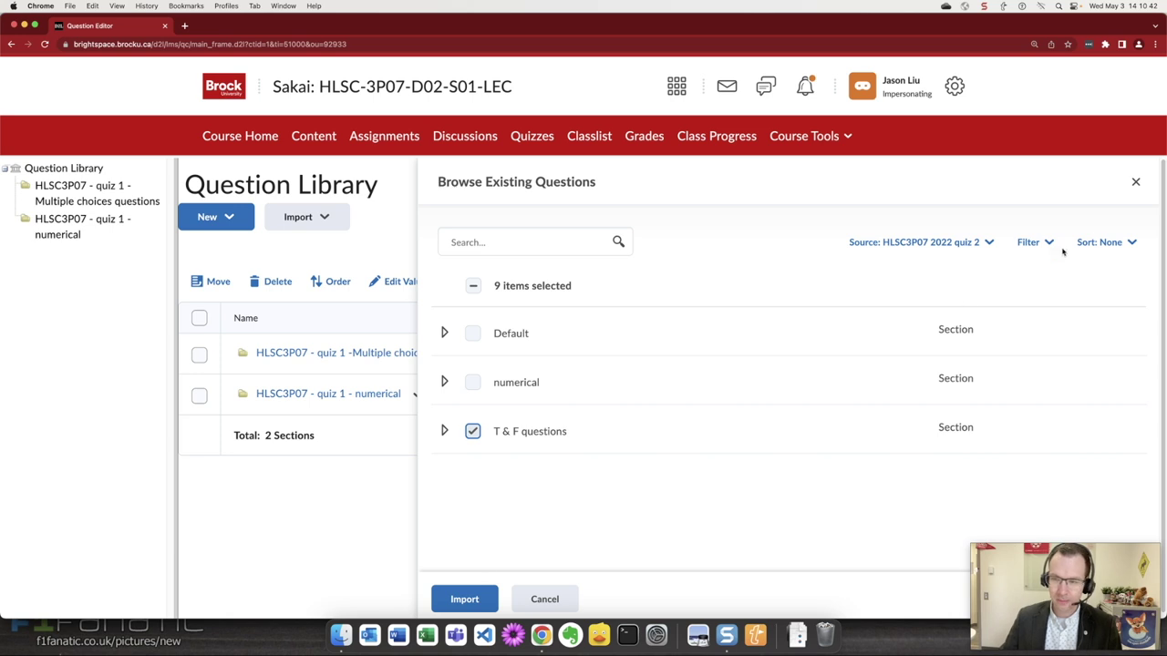
left_click(962, 248)
left_click(930, 381)
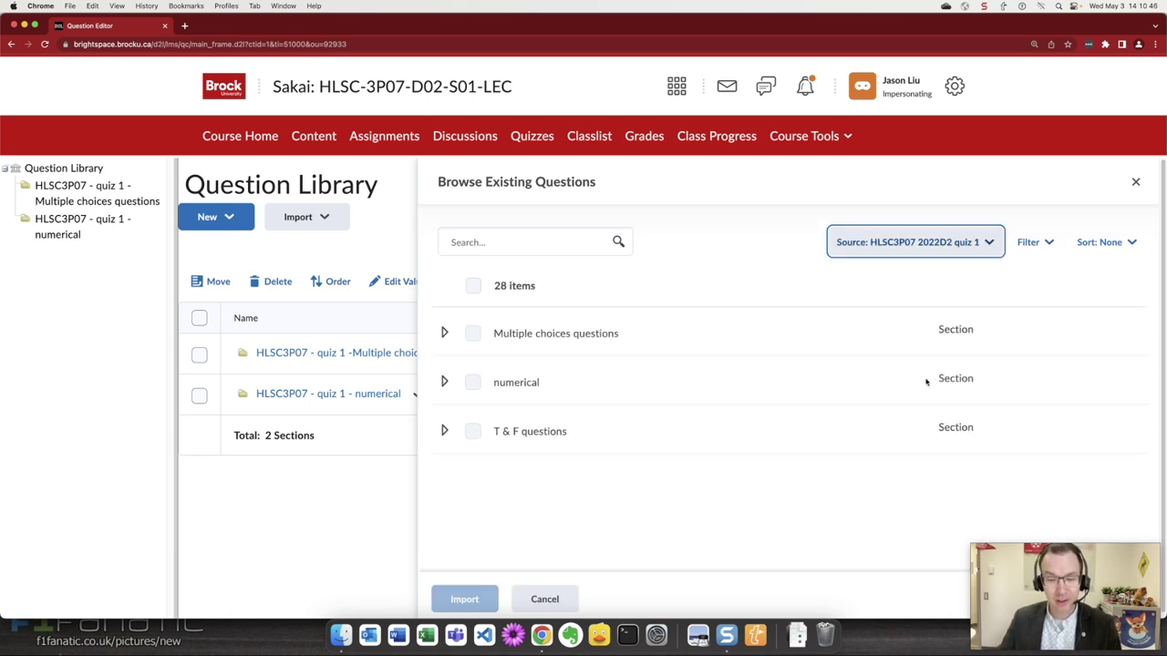
left_click(473, 431)
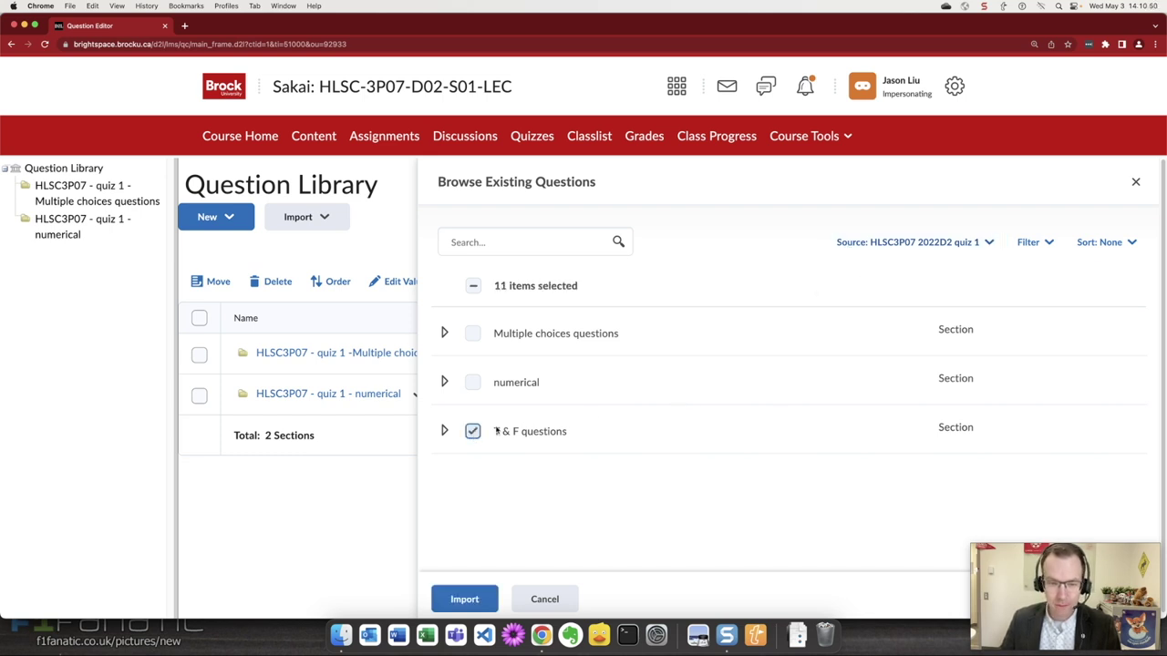
left_click(464, 599)
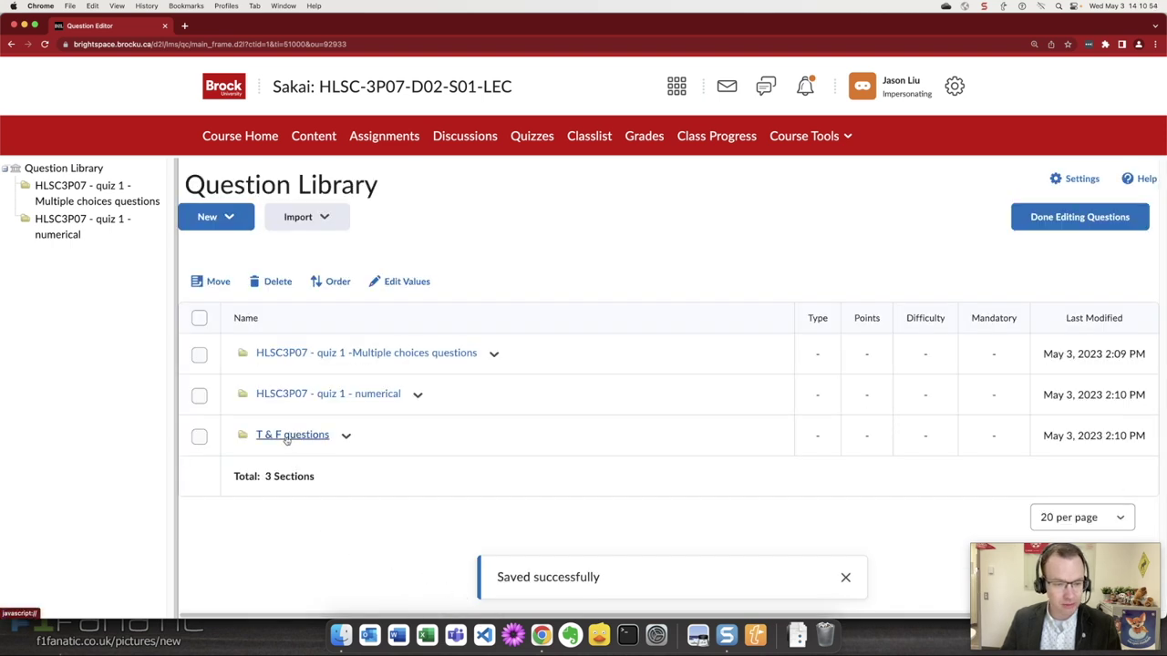
Rename the imported T & F questions section to "HLSC3P07 - quiz 1 - T & F questions" and save it
left_click(345, 436)
left_click(357, 484)
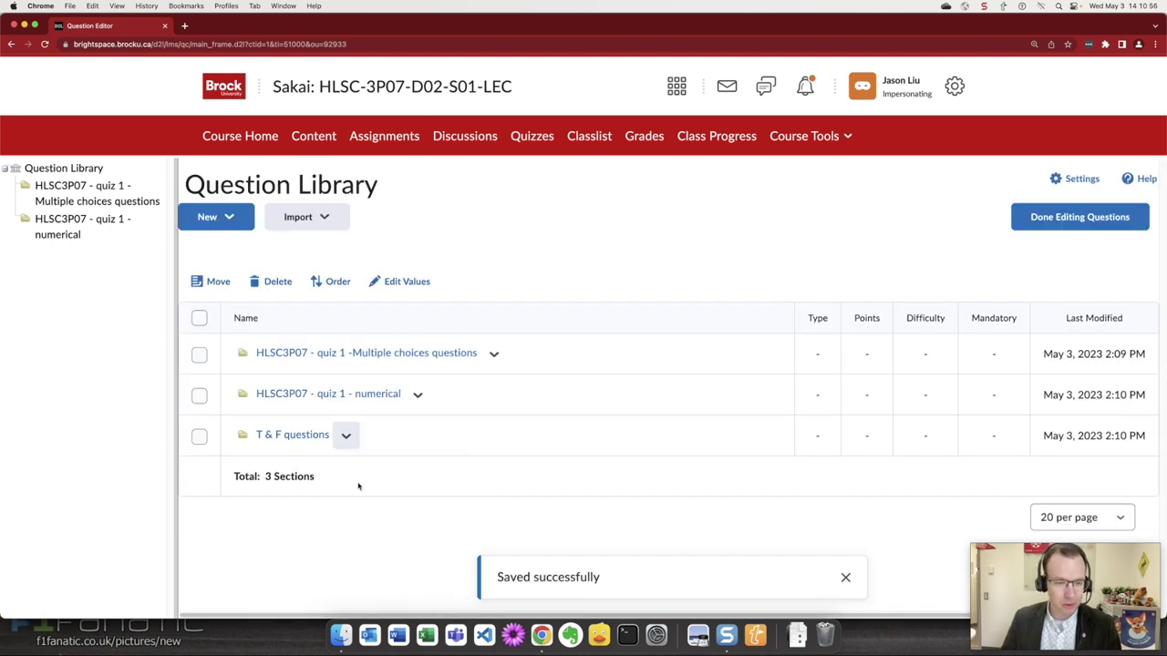
left_click(225, 152)
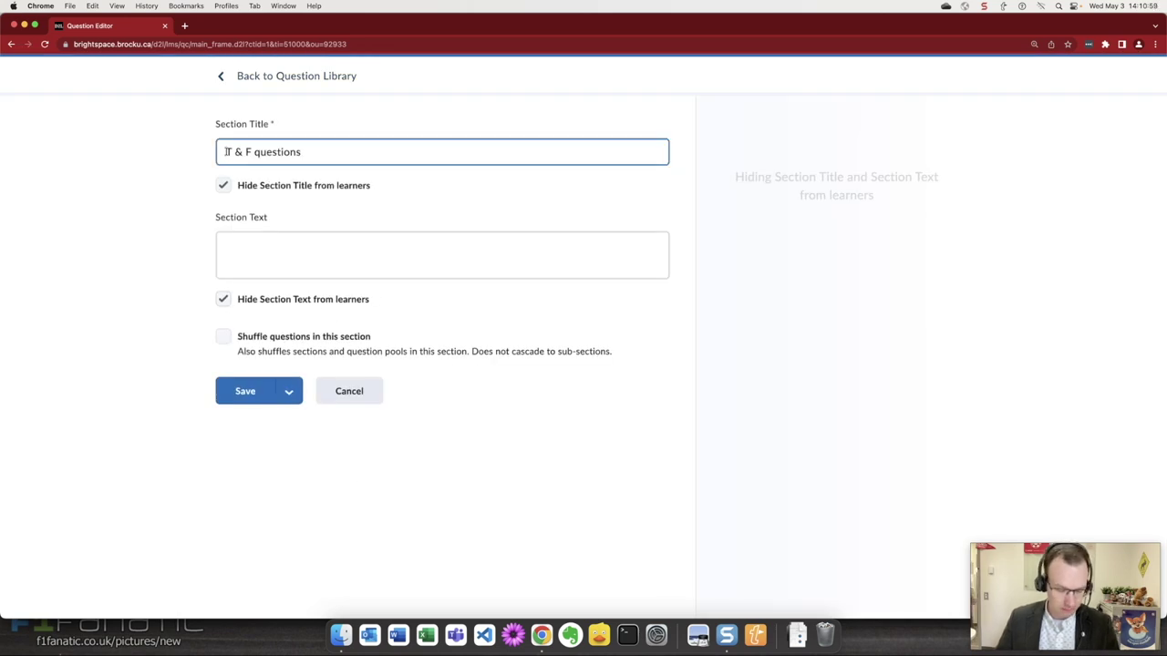
type("HLSC3P07 - quiz 1 -")
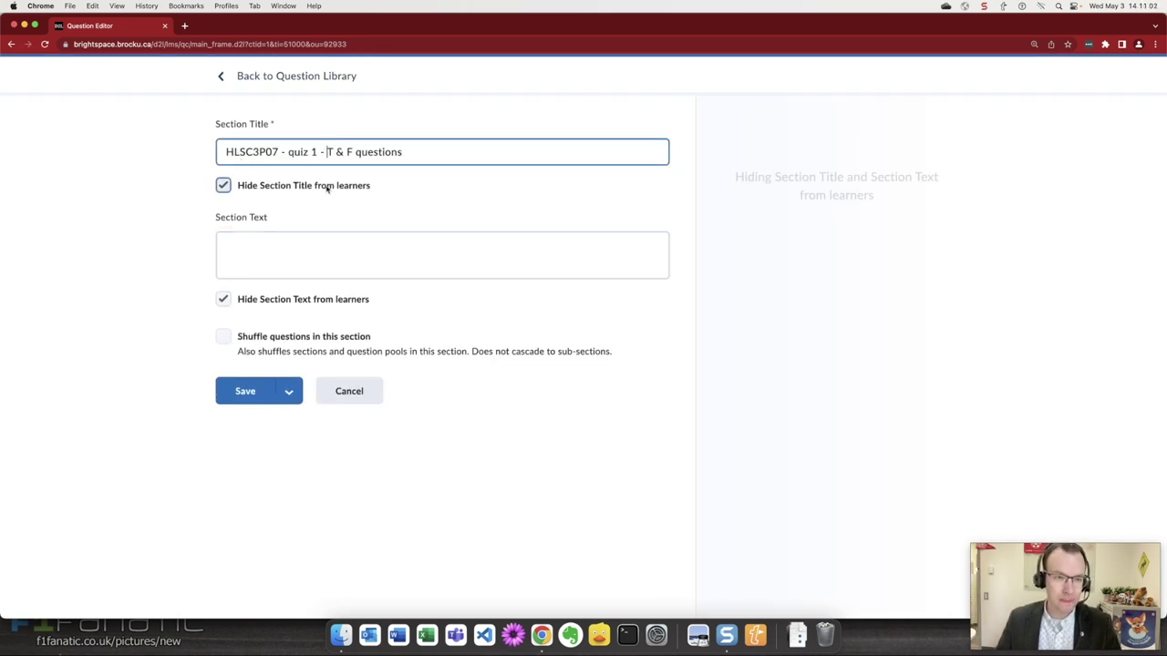
left_click(248, 391)
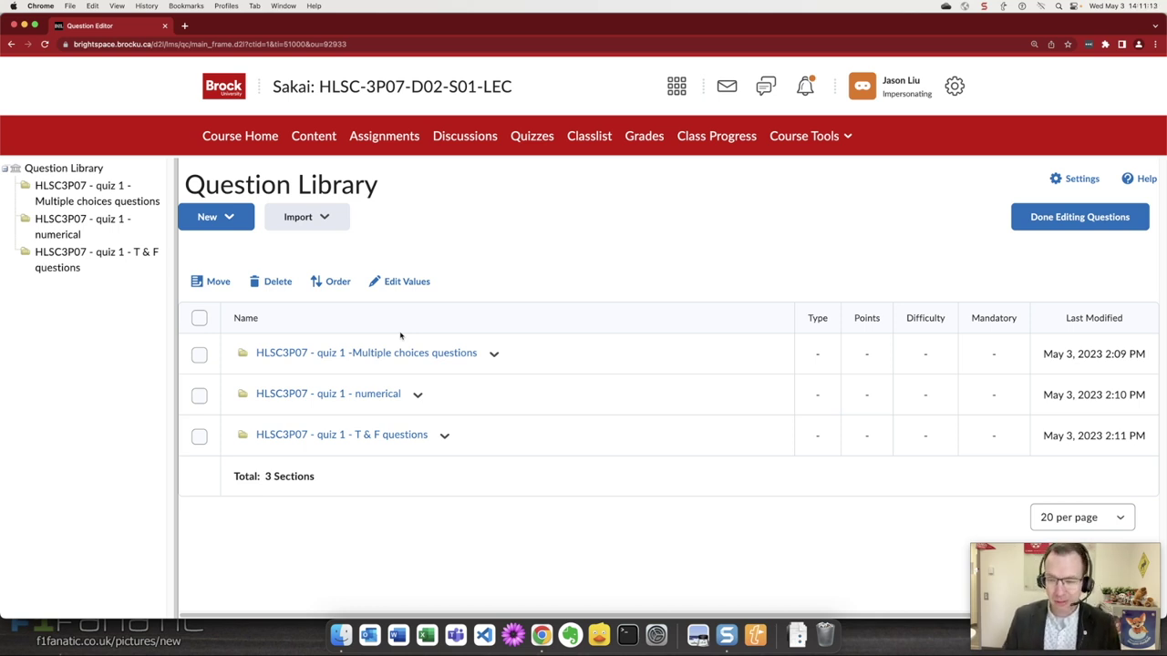
Import the sections of quizzes 2 to 5 into the Question Library and prefix each title in the same pattern, such as "HLSC3P07 - quiz 2 -Default"
left_click(298, 217)
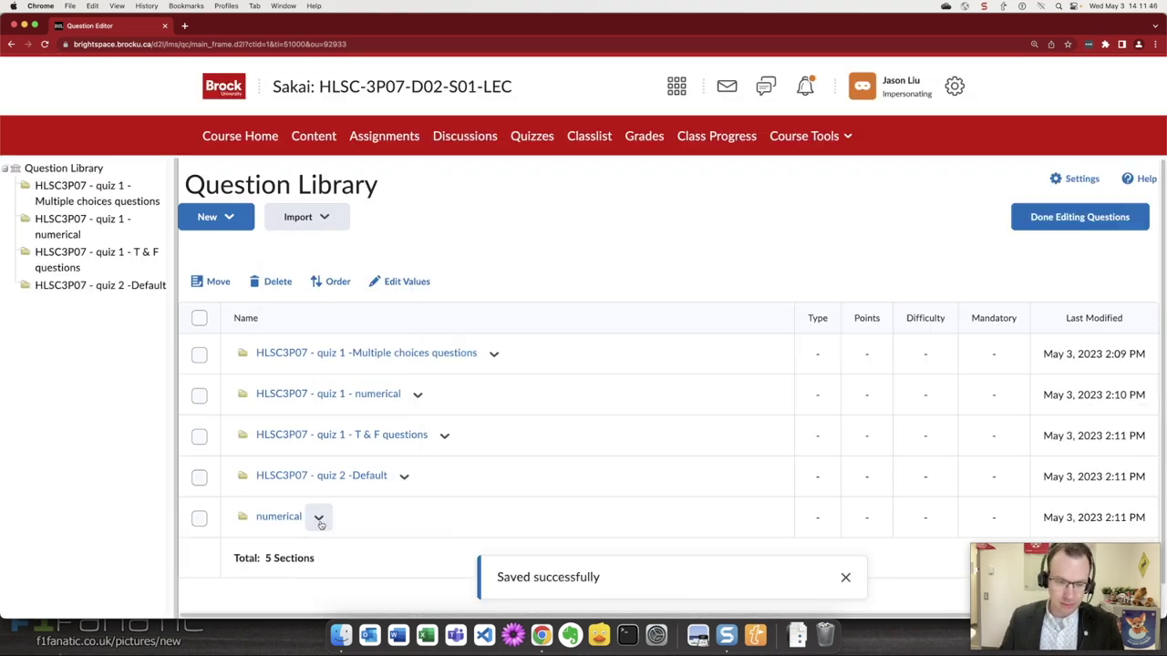
left_click(300, 216)
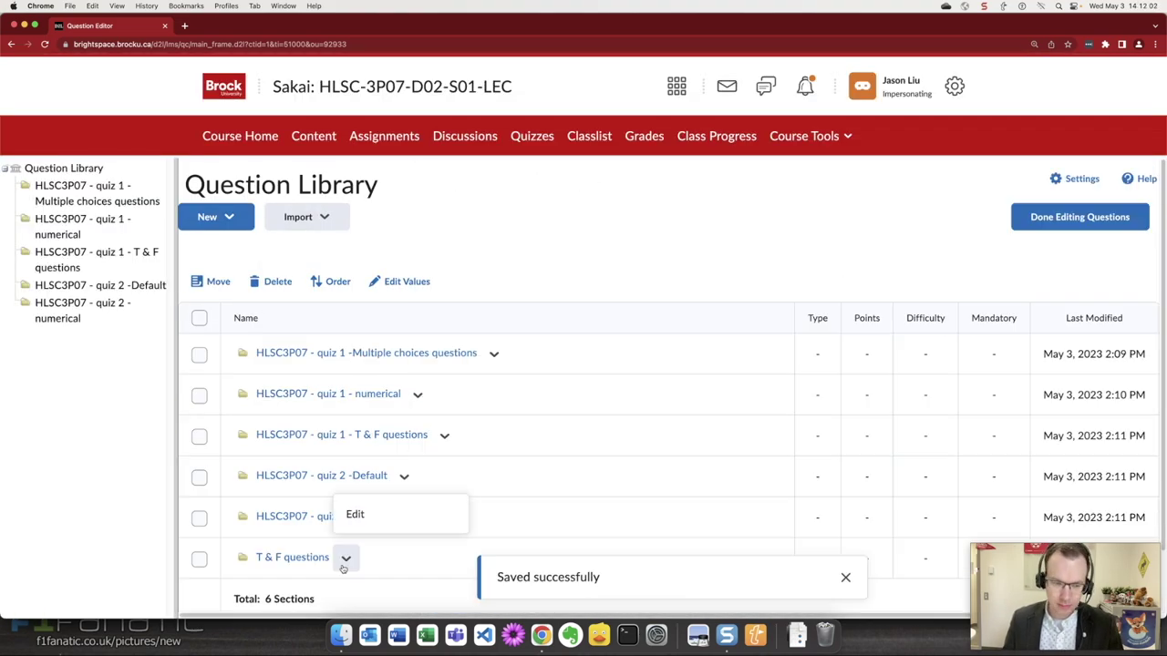
left_click(301, 217)
left_click(330, 291)
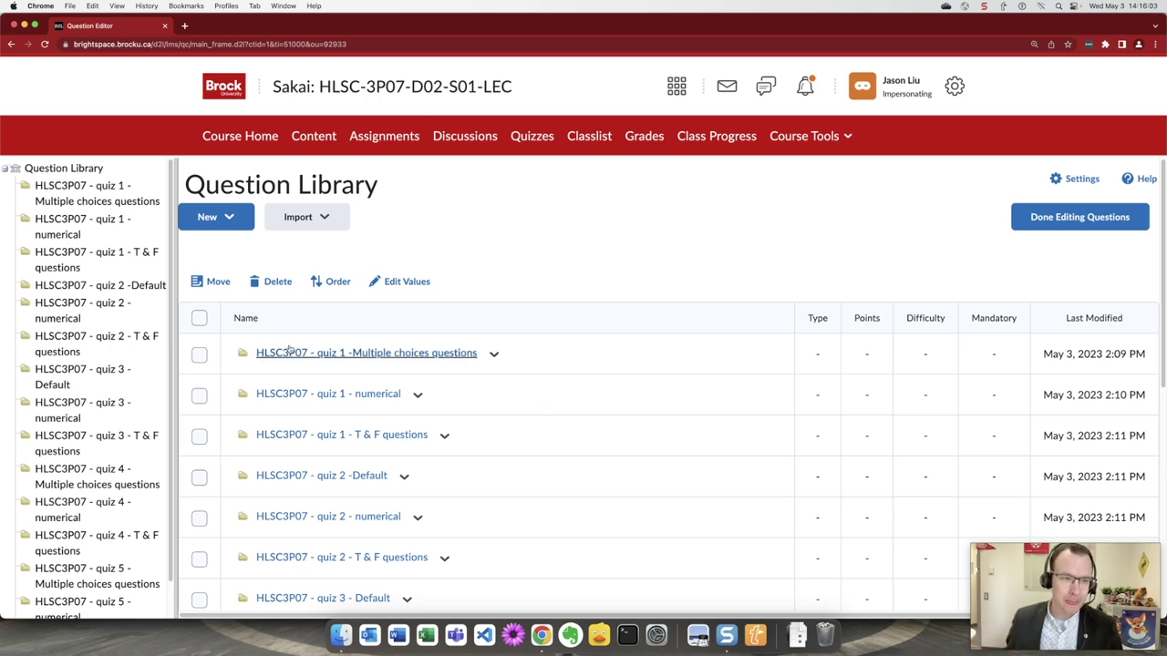
Return to the home page and open the HLSC-3P07-D02-S01-LEC course among the 2023 Fall/Winter courses
left_click(222, 93)
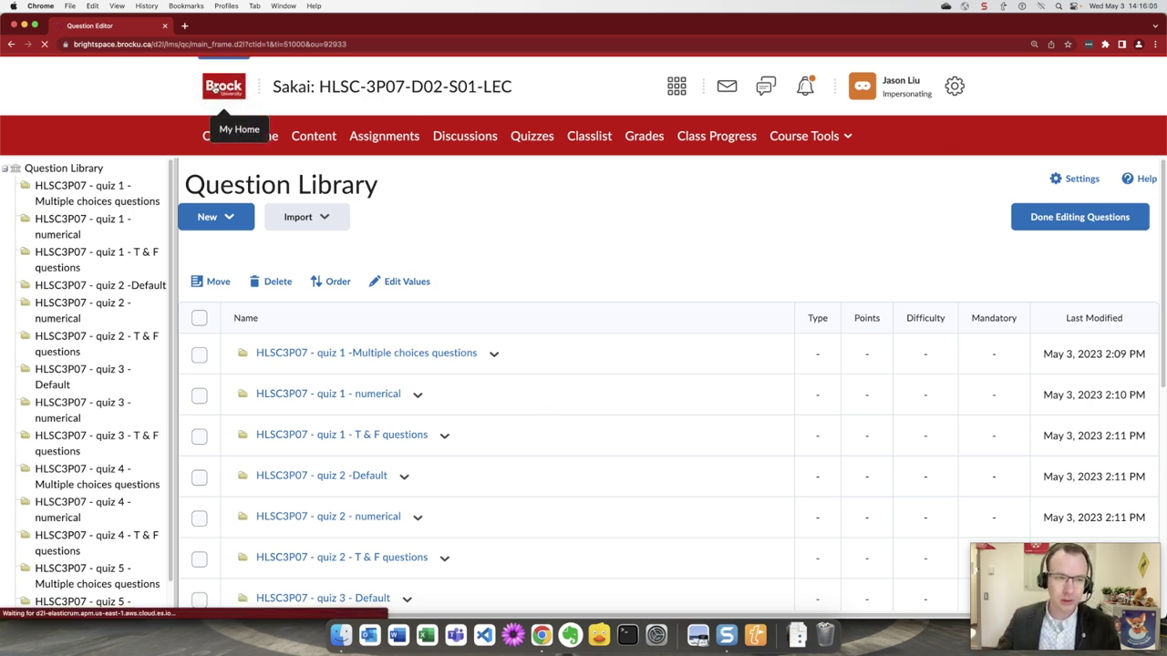
scroll(684, 427, "down", 2)
scroll(685, 427, "down", 2)
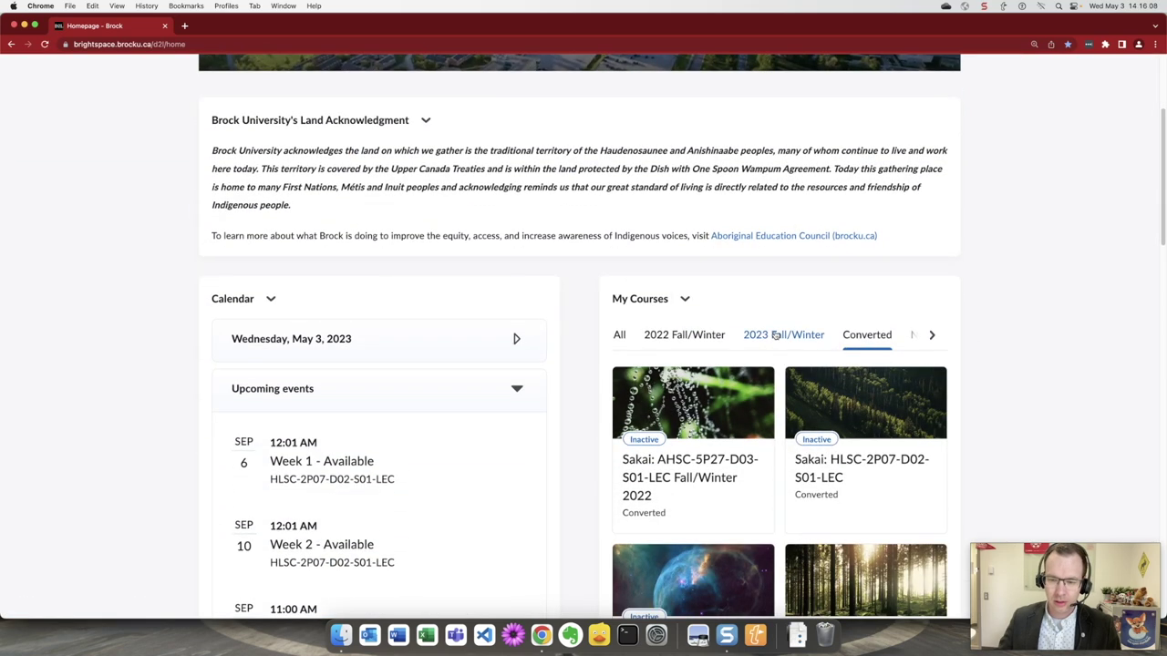
left_click(783, 334)
scroll(1045, 429, "down", 3)
scroll(1044, 434, "down", 2)
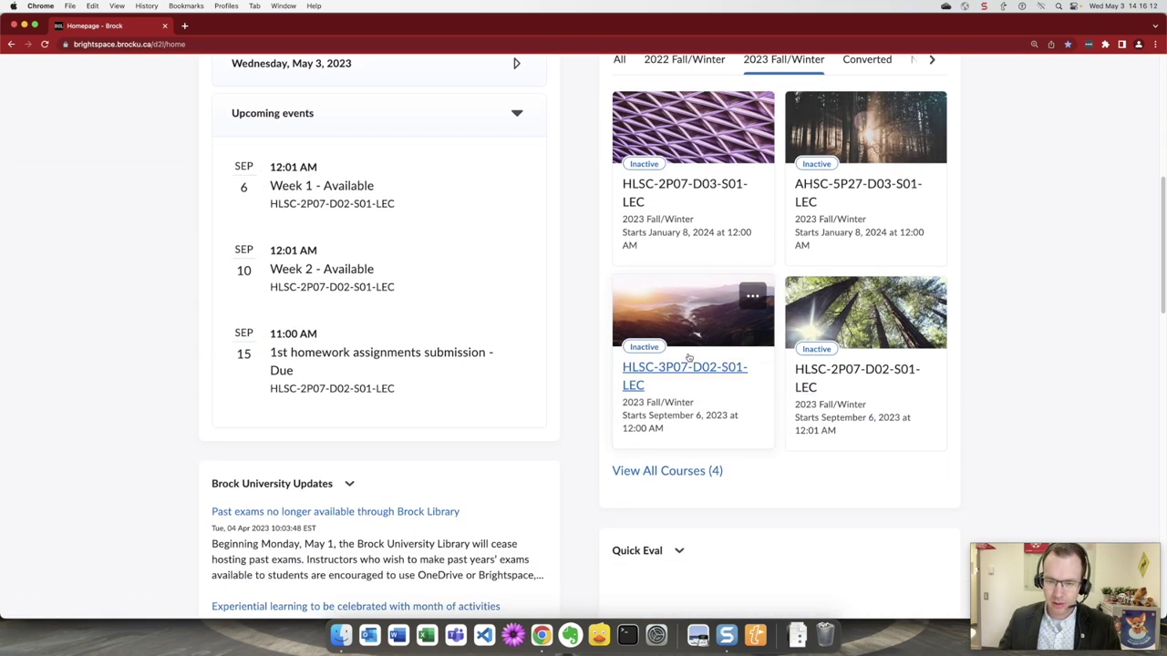
left_click(687, 369)
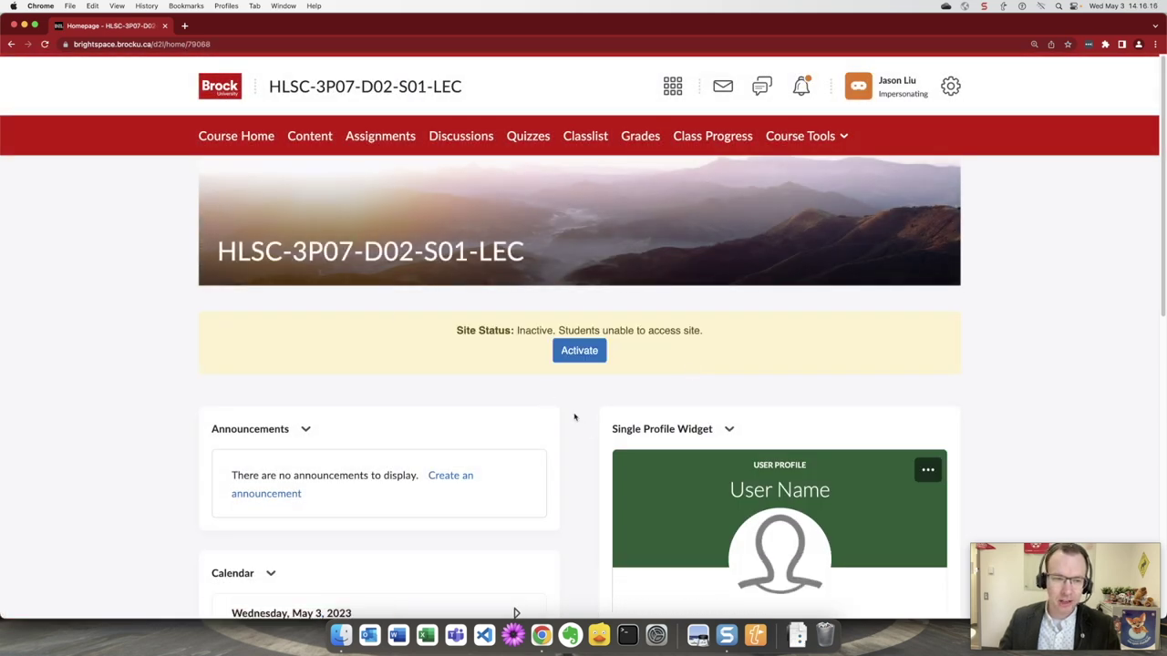
Start copying components from another org unit and search the course offerings for "3p07"
left_click(951, 88)
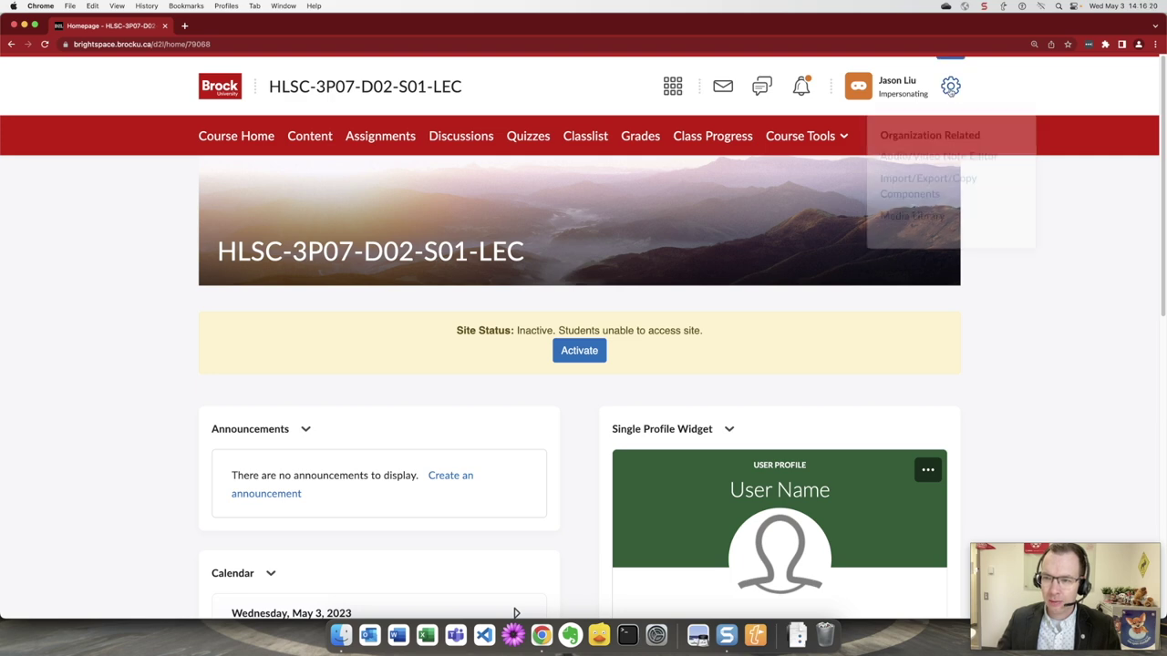
left_click(915, 193)
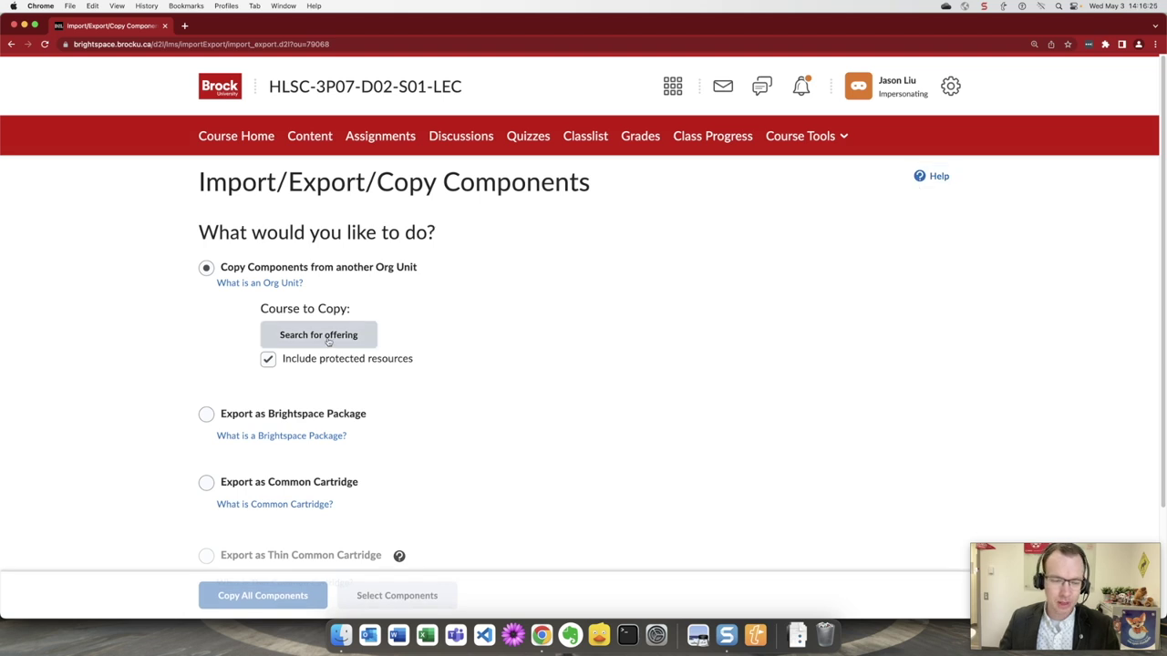
left_click(325, 343)
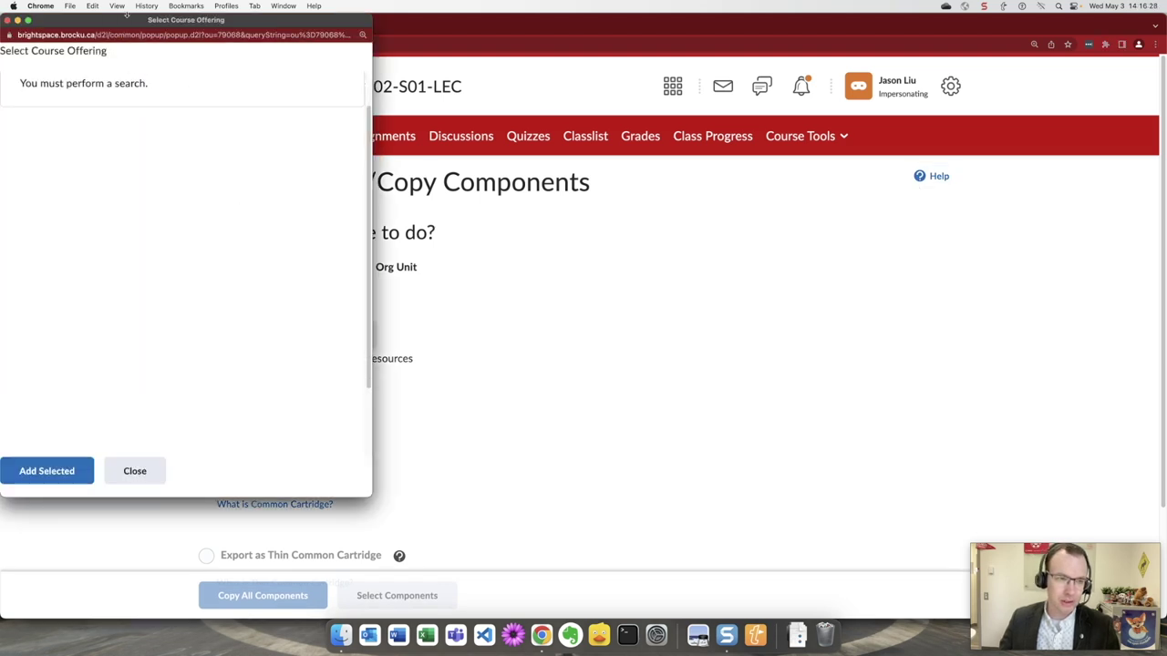
left_click(572, 124)
type("3p07")
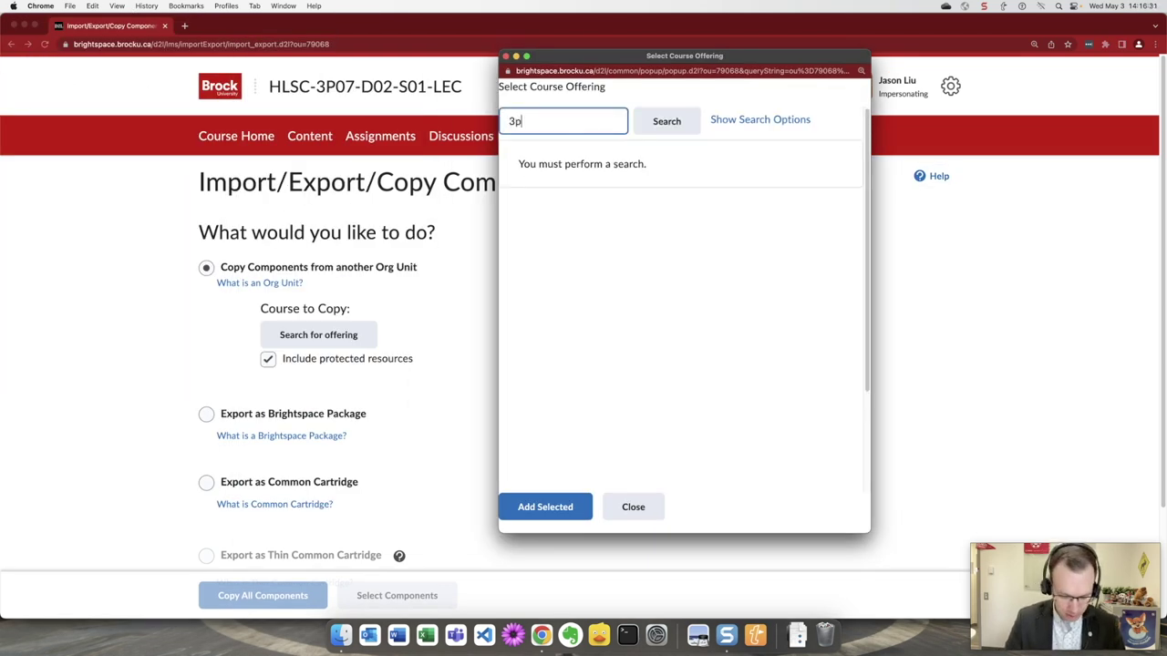
key("Return")
scroll(655, 275, "down", 2)
scroll(654, 274, "down", 1)
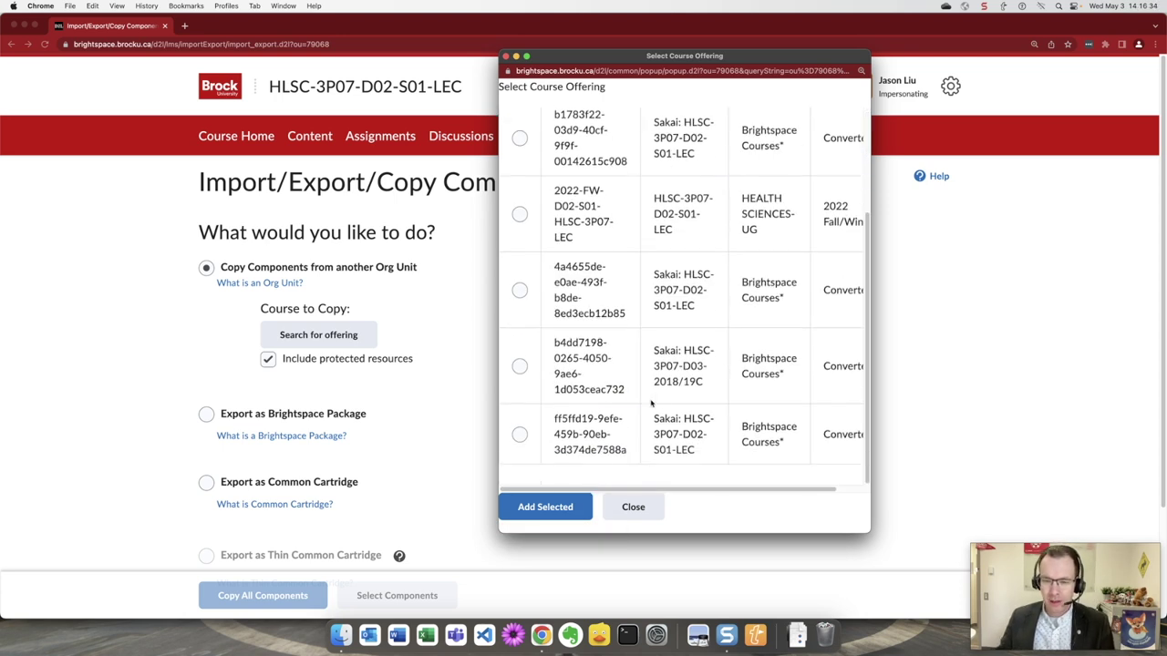
Choose the converted Sakai: HLSC-3P07-D02-S01-LEC offering whose code begins with ff5ffd19 as the course to copy
left_click_drag(868, 530, 1022, 547)
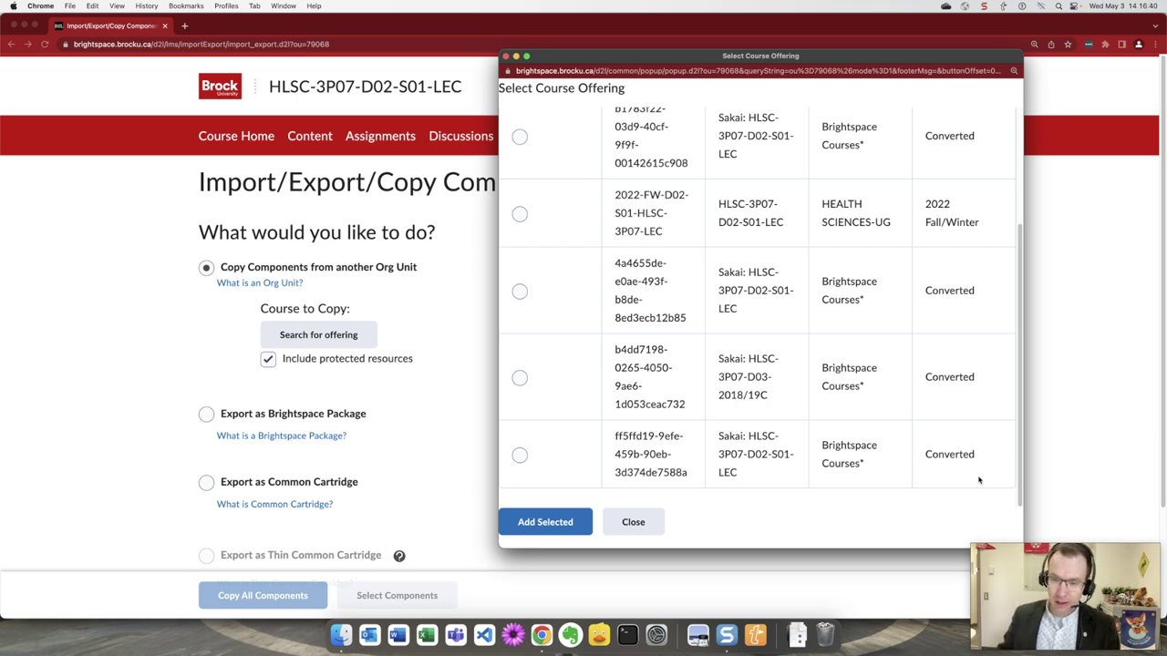
left_click_drag(615, 436, 689, 478)
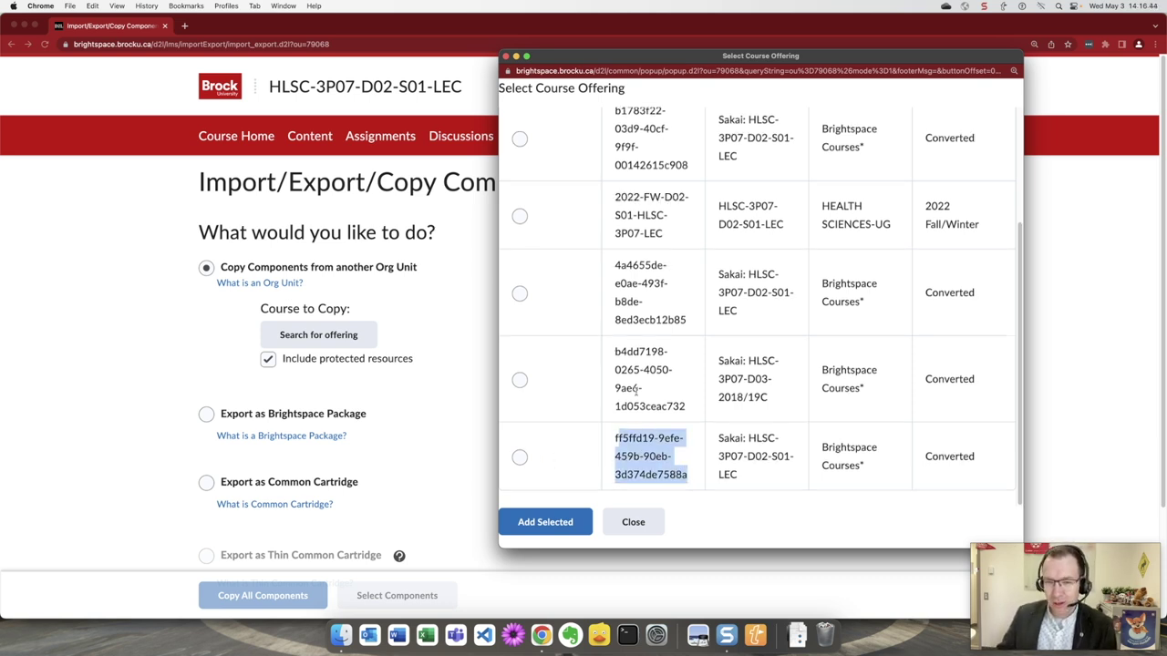
left_click_drag(722, 272, 737, 293)
left_click_drag(740, 362, 753, 394)
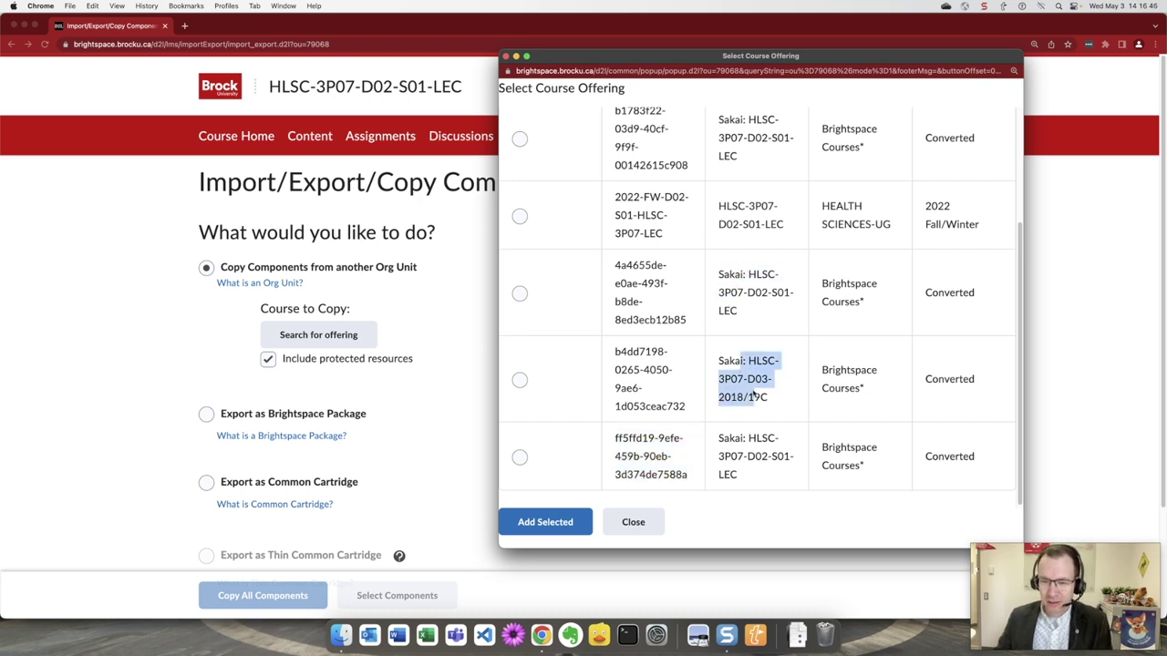
left_click_drag(741, 492, 728, 451)
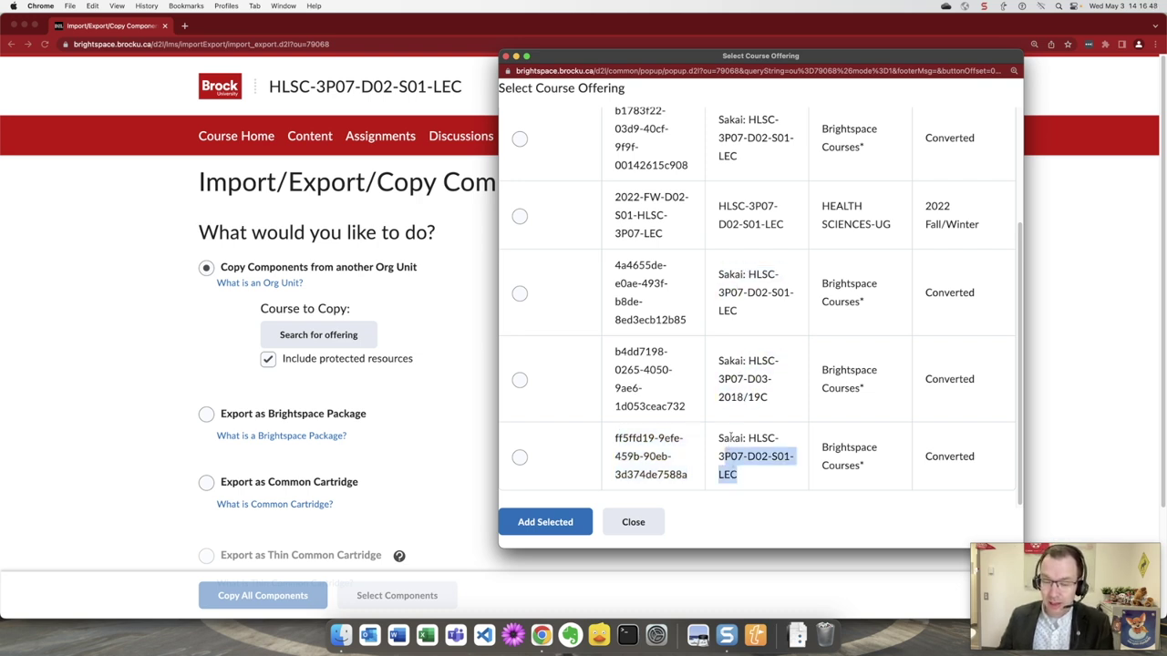
left_click(731, 438)
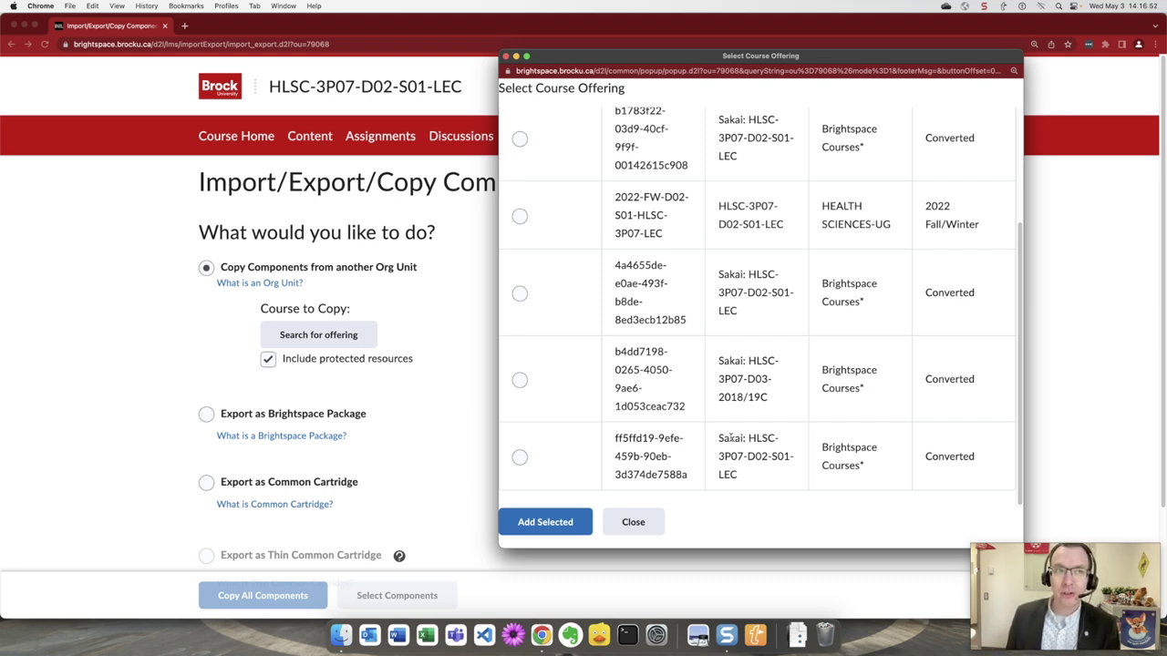
left_click(520, 456)
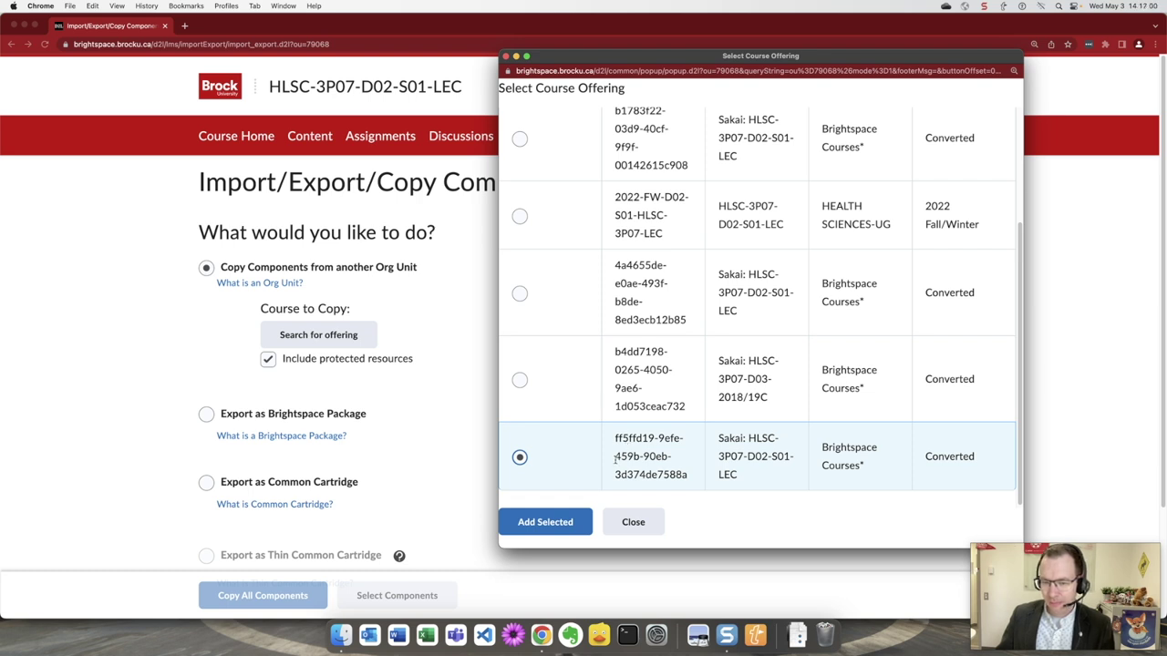
left_click(545, 522)
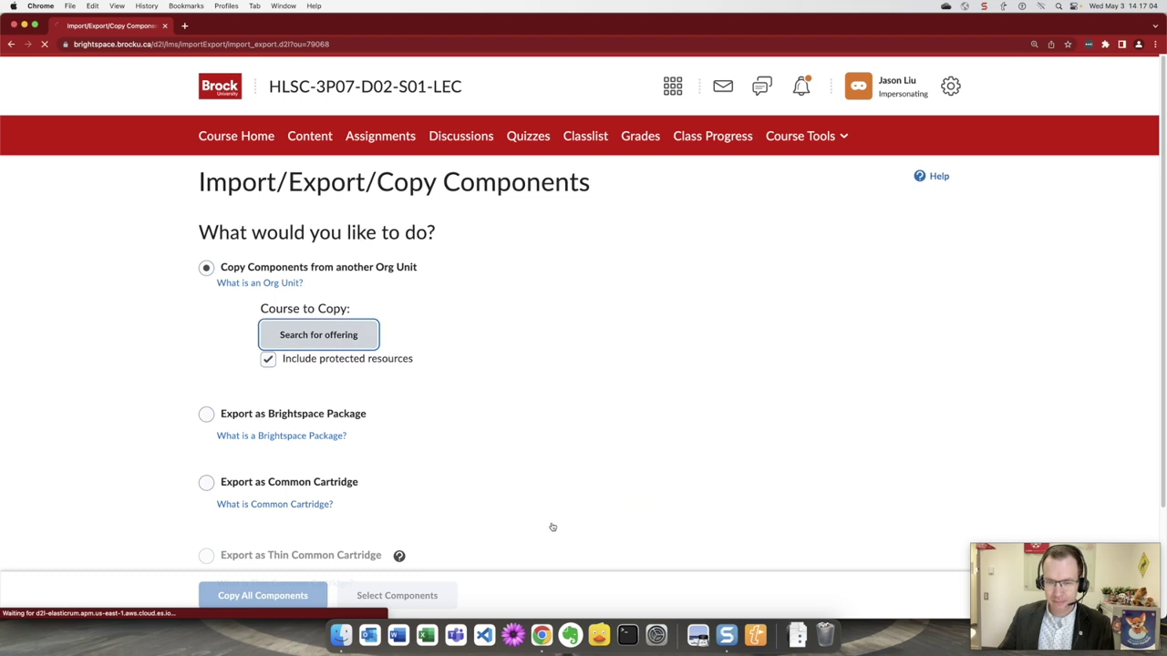
Copy only the Question Library component, with all items and associated files, without offsetting dates
scroll(377, 339, "down", 1)
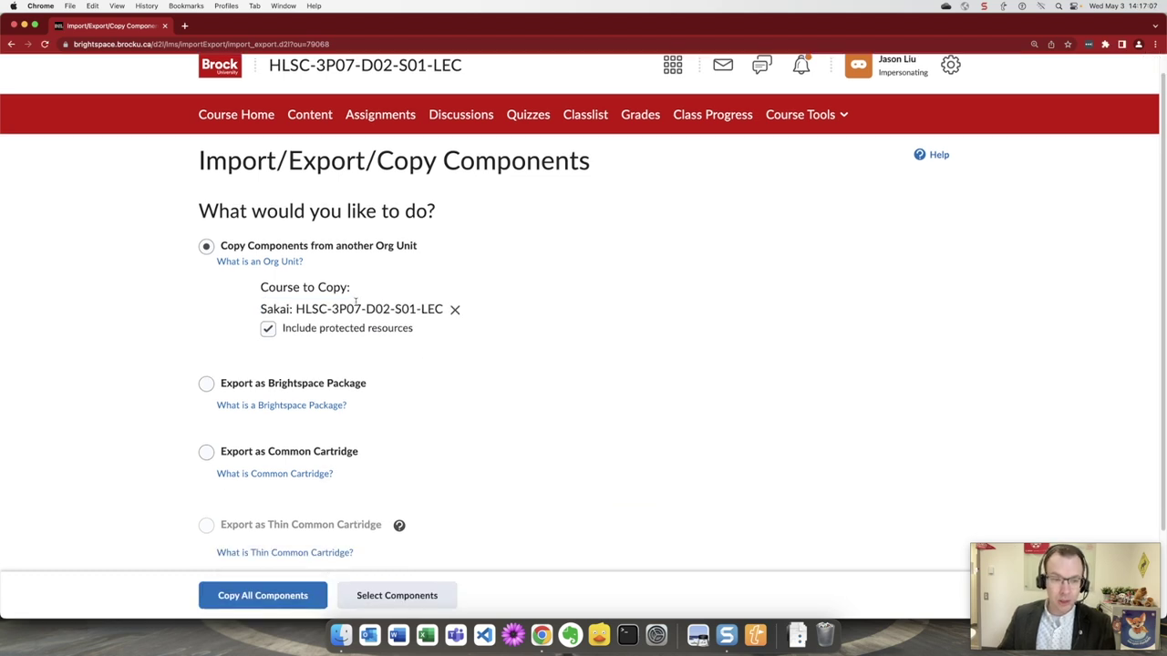
scroll(333, 305, "up", 1)
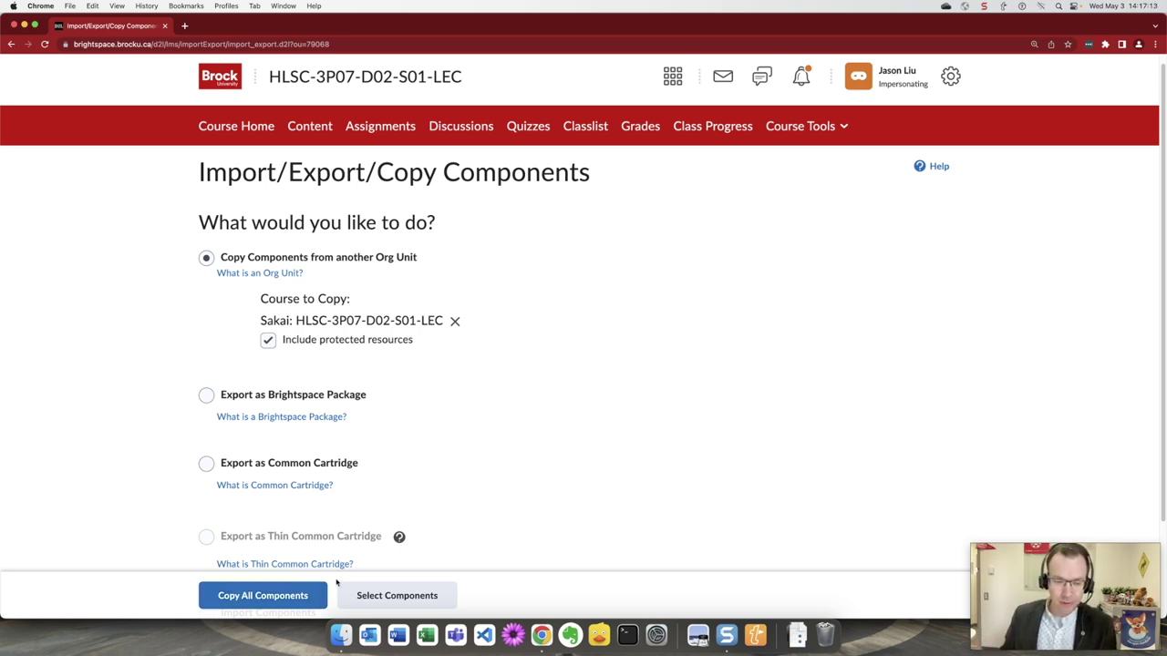
left_click(398, 594)
scroll(441, 373, "down", 1)
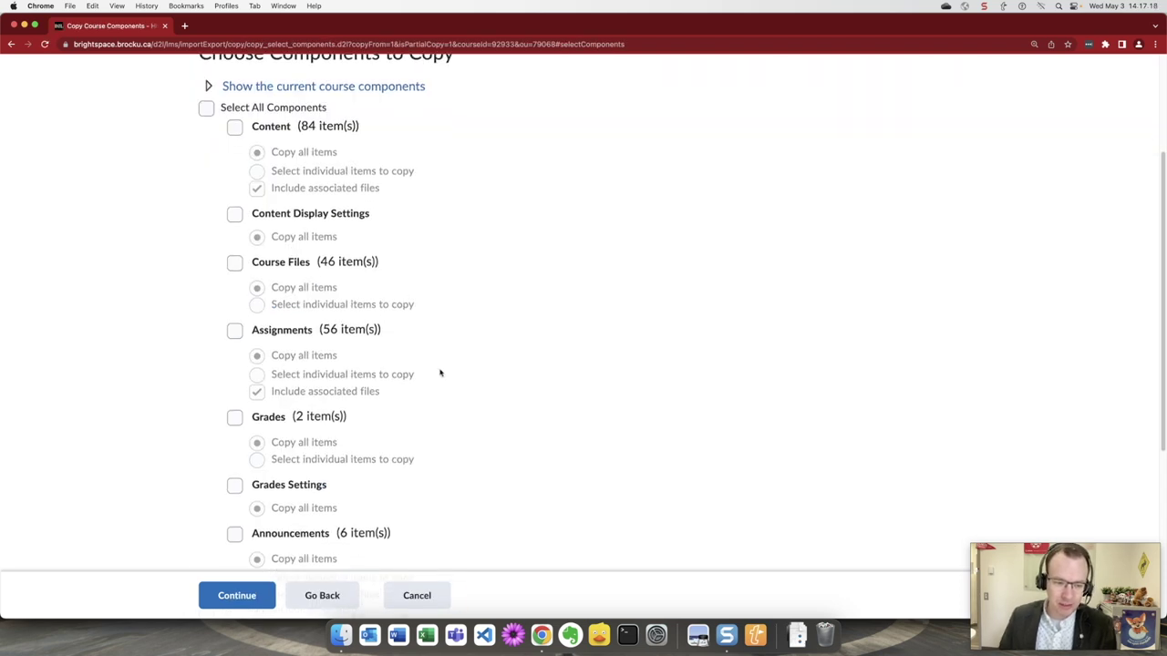
scroll(441, 373, "down", 5)
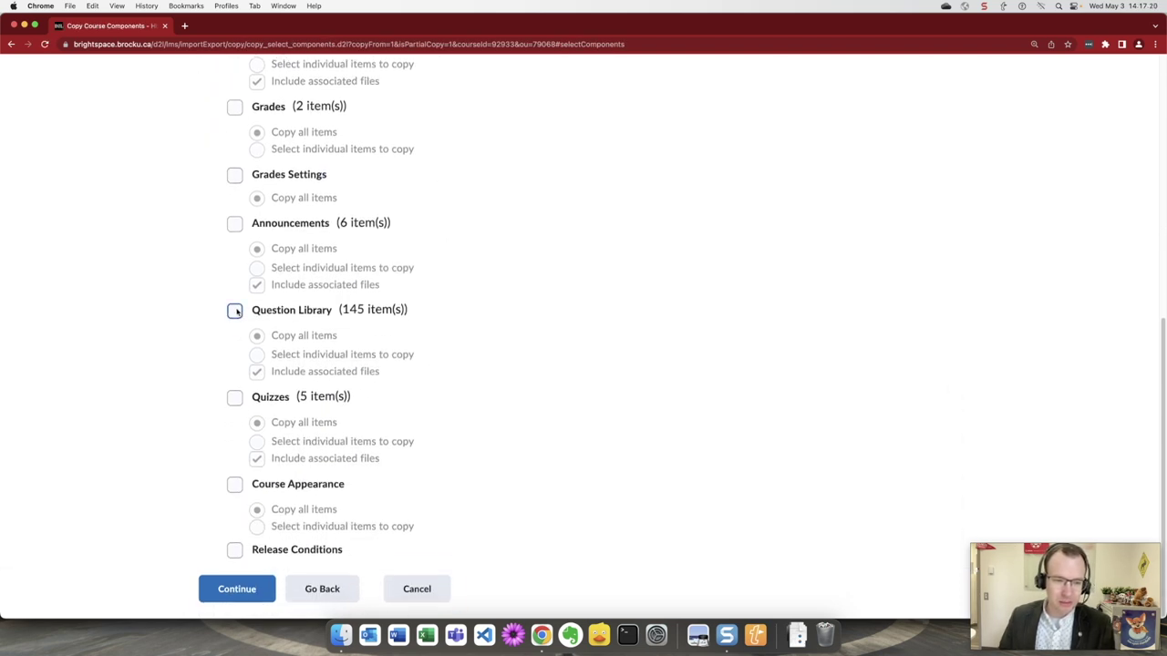
left_click(236, 311)
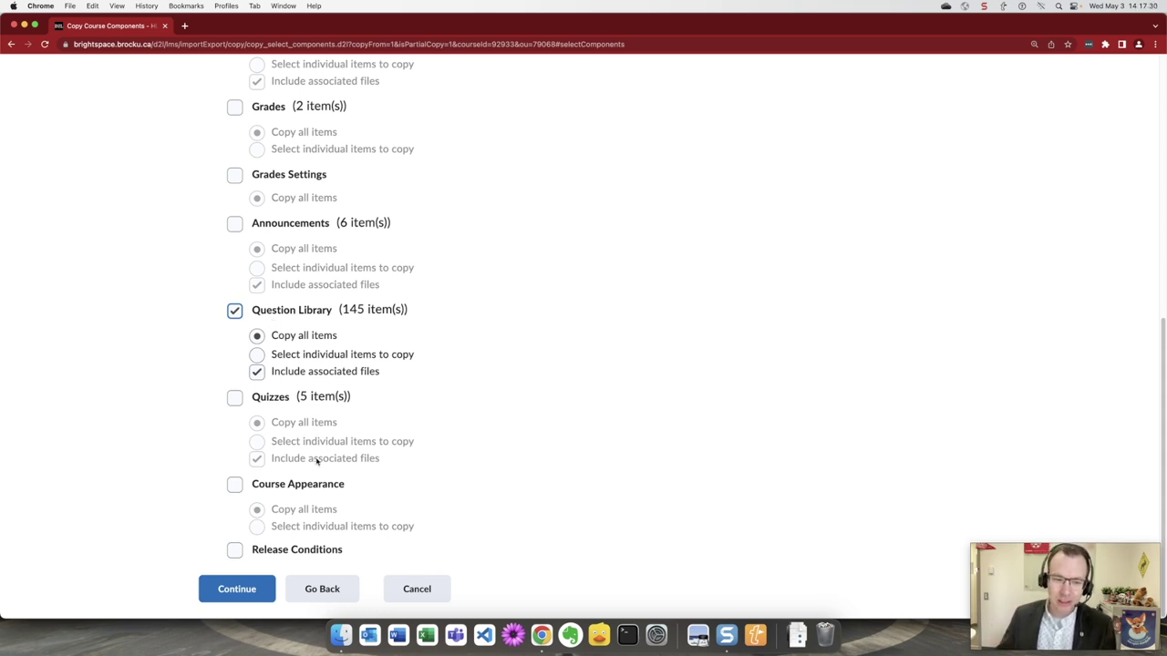
left_click(247, 591)
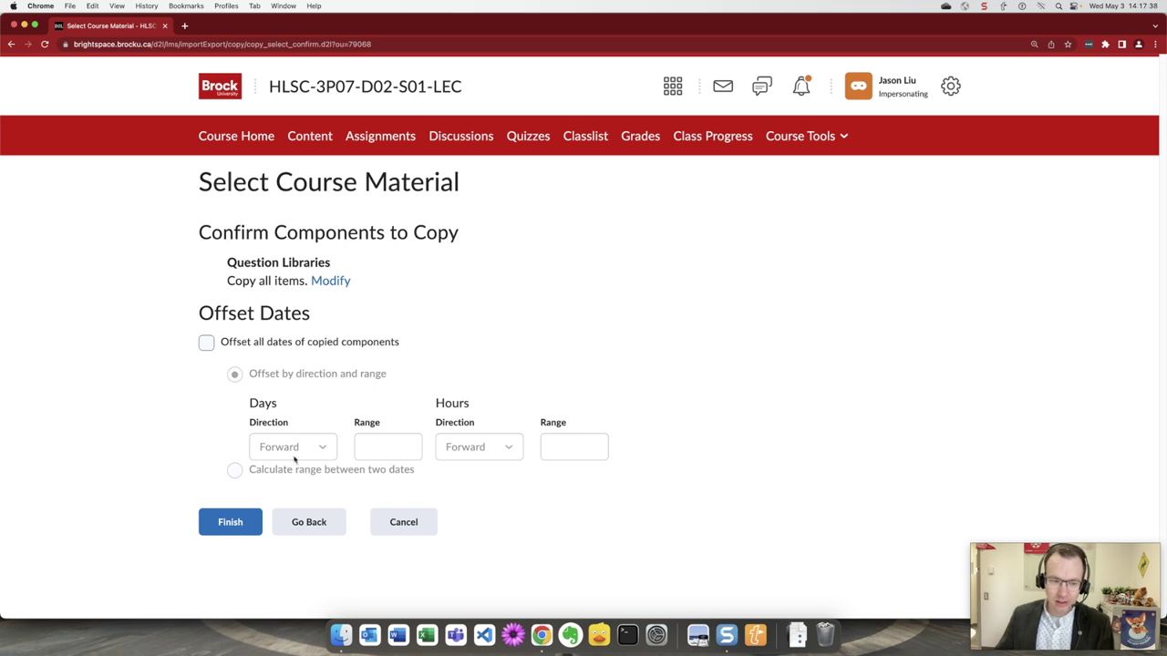
left_click(229, 530)
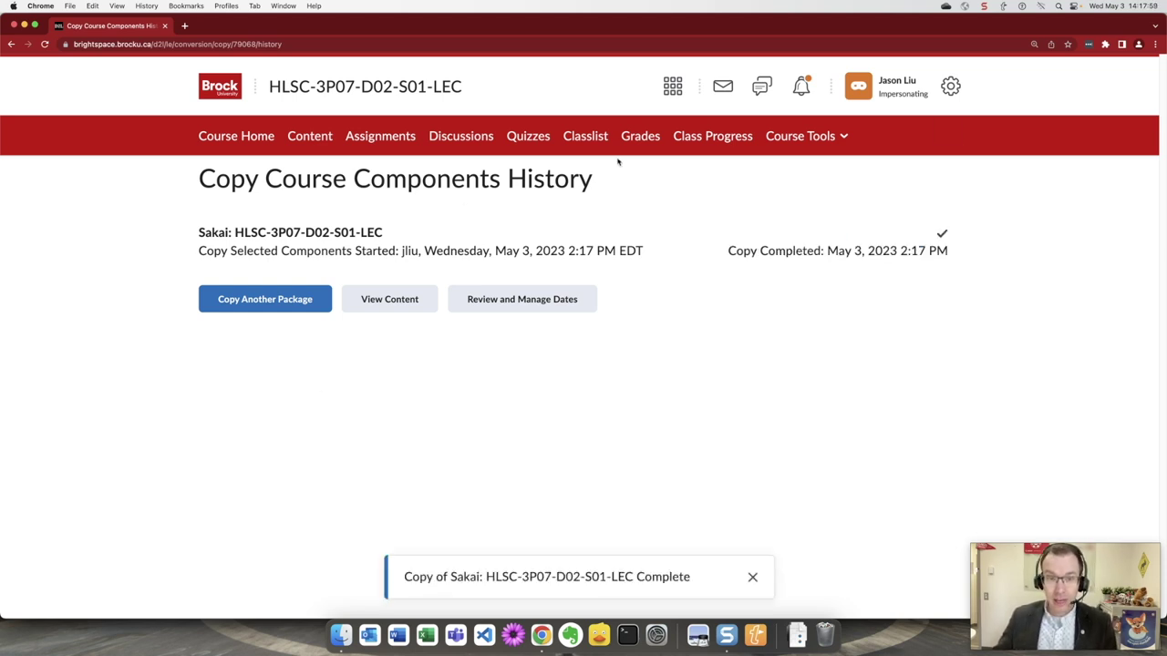
Check the Question Library of the HLSC-3P07-D02-S01-LEC course for the copied quiz sections
left_click_drag(495, 91, 268, 86)
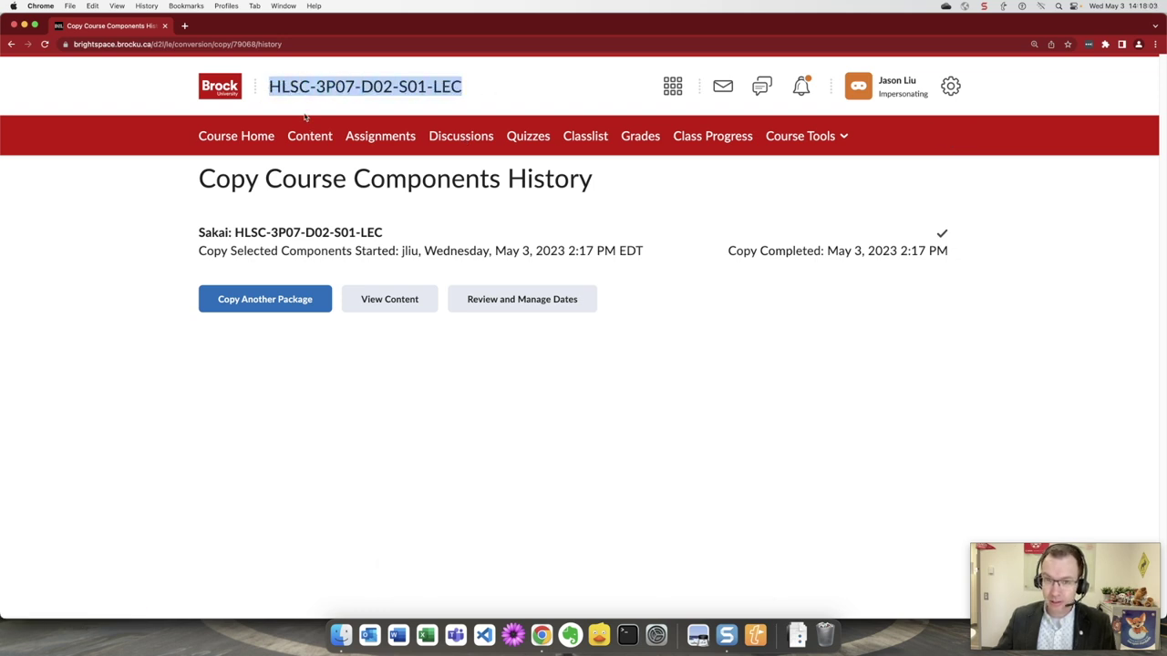
left_click(532, 137)
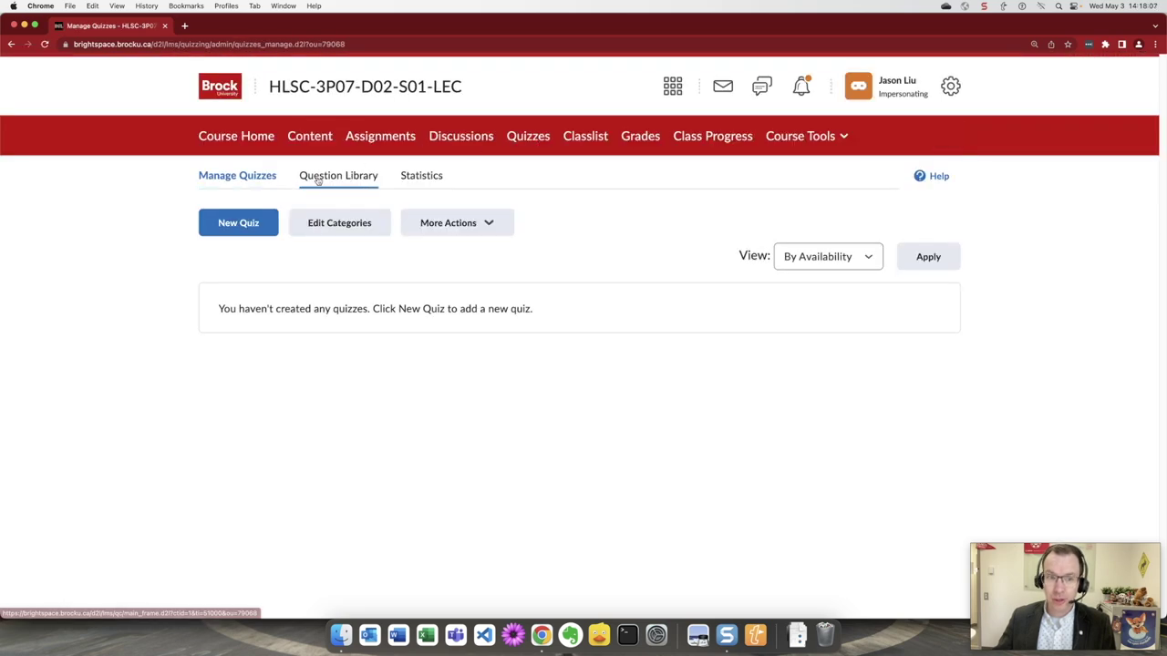
left_click(317, 179)
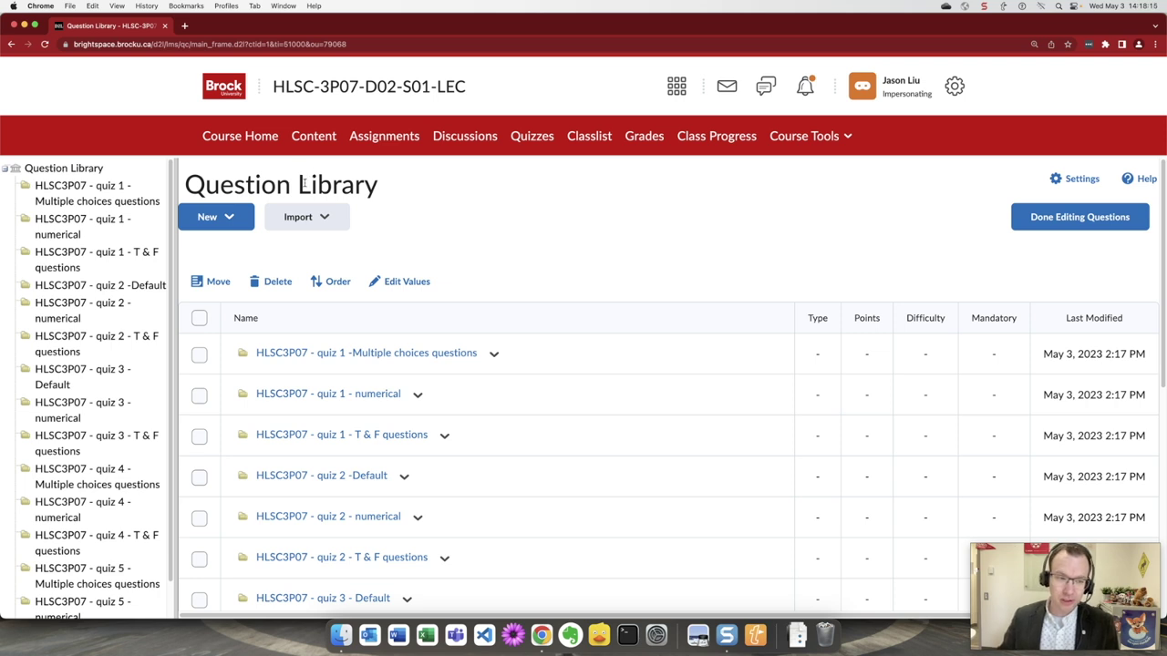
Create a new quiz in the course and name it "Quiz 1"
left_click(531, 137)
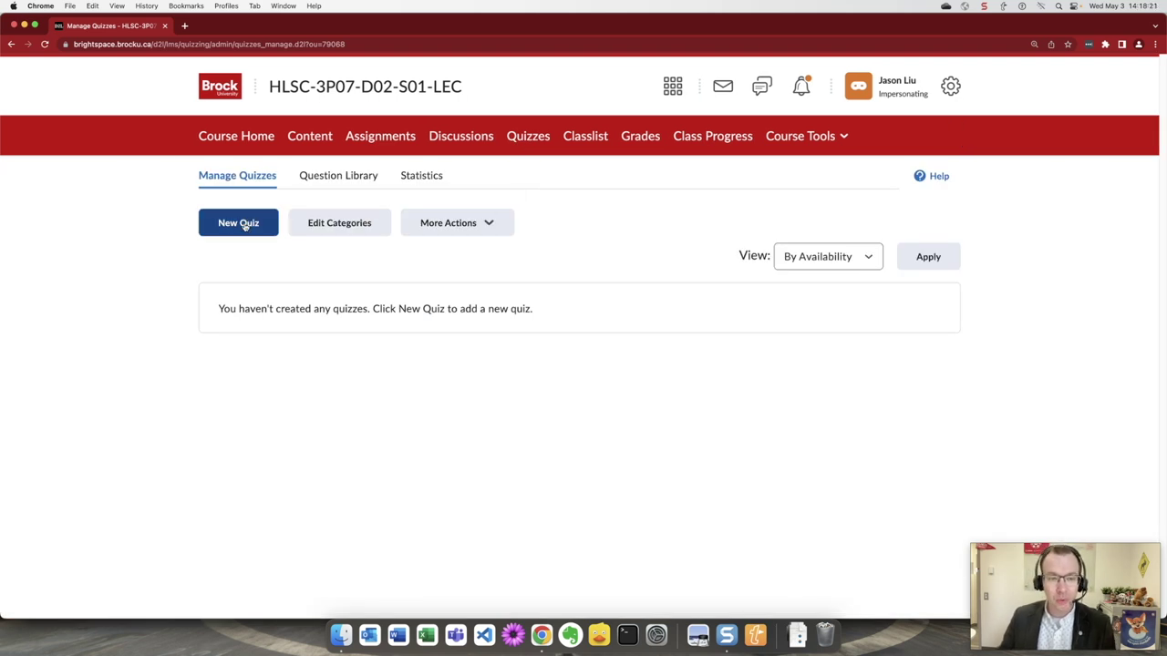
left_click(243, 227)
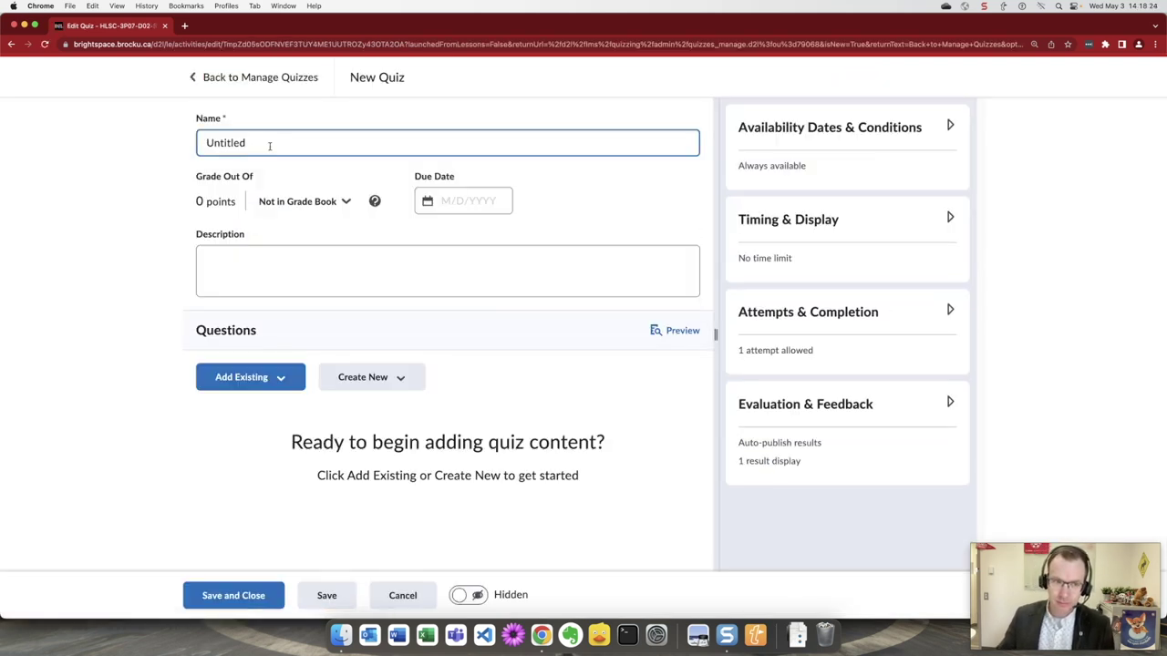
type("Quiz 1")
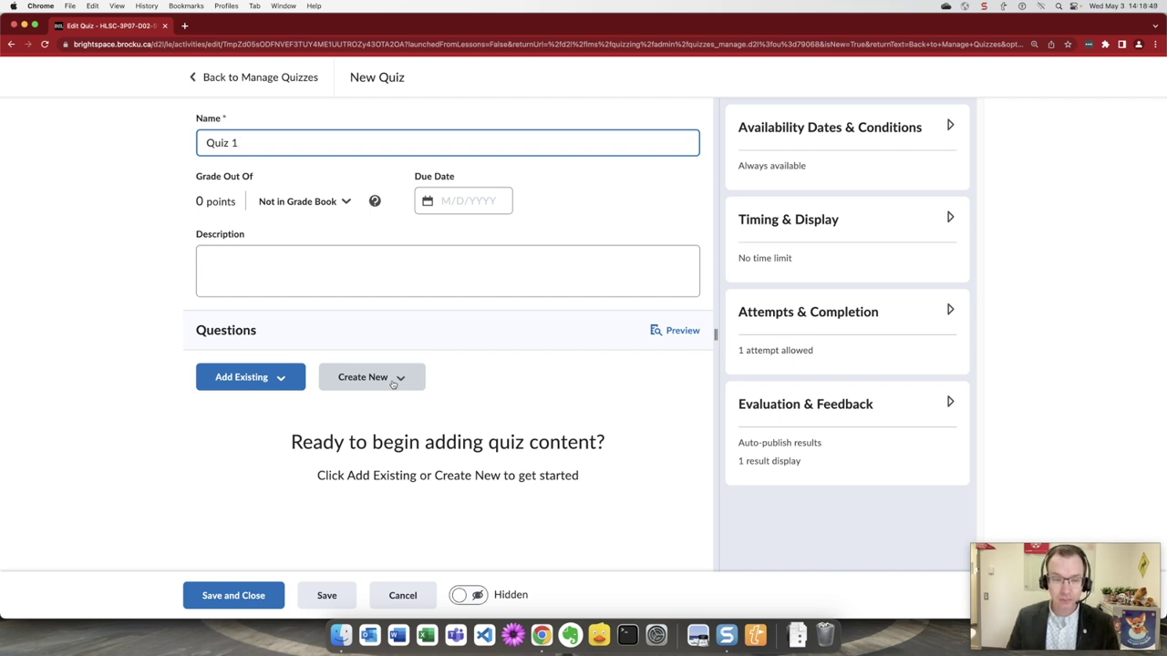
Start a new question pool in the quiz and title it "Default questions"
left_click(393, 381)
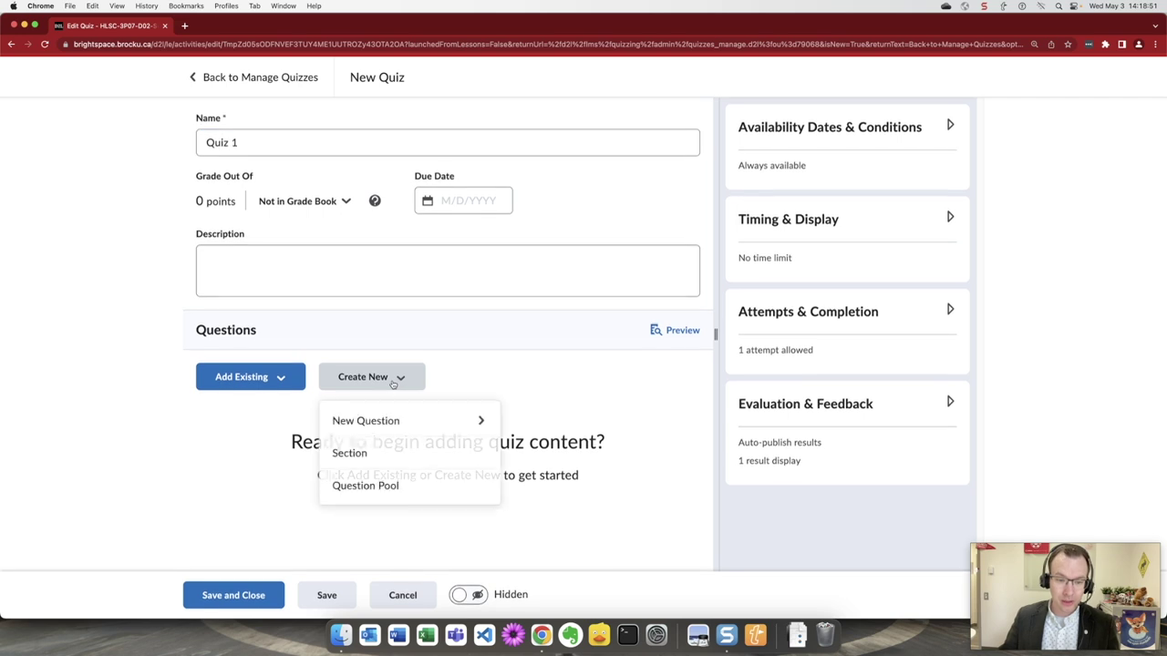
left_click(393, 497)
left_click(318, 195)
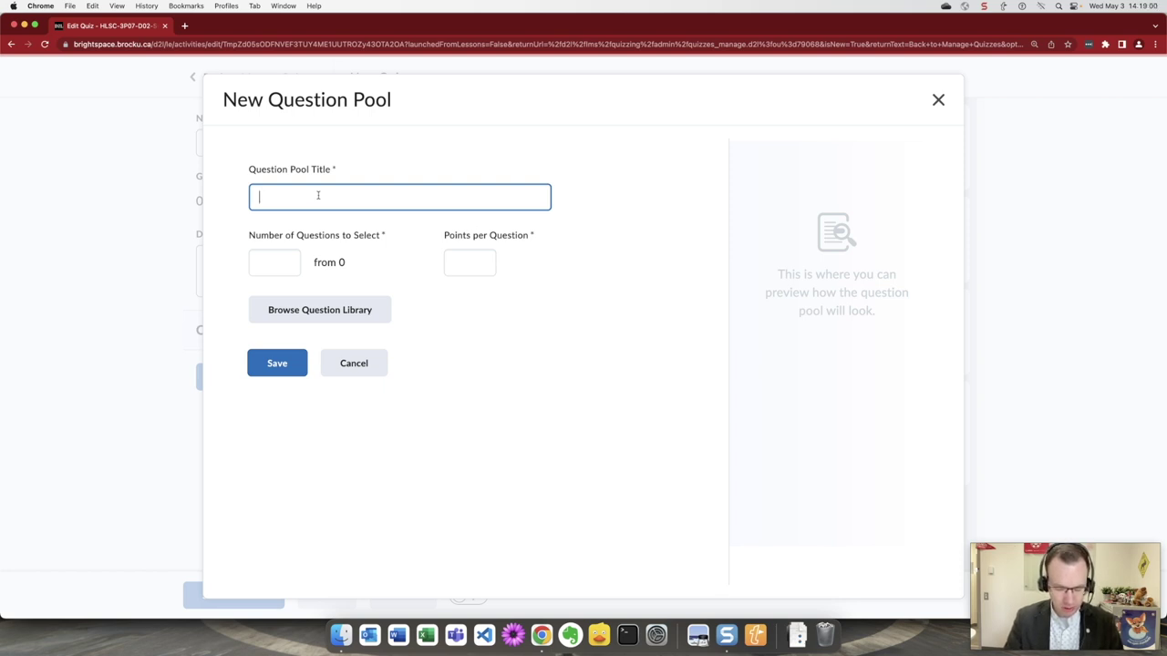
type("Num")
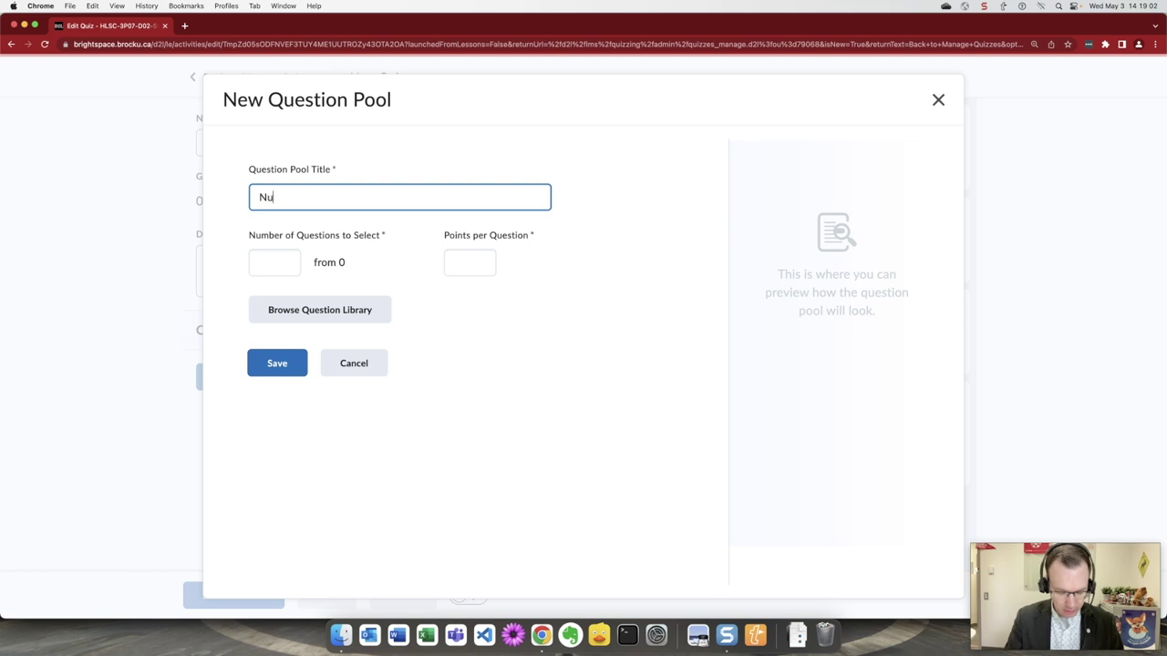
key("BackSpace")
key("BackSpace")
key("BackSpace")
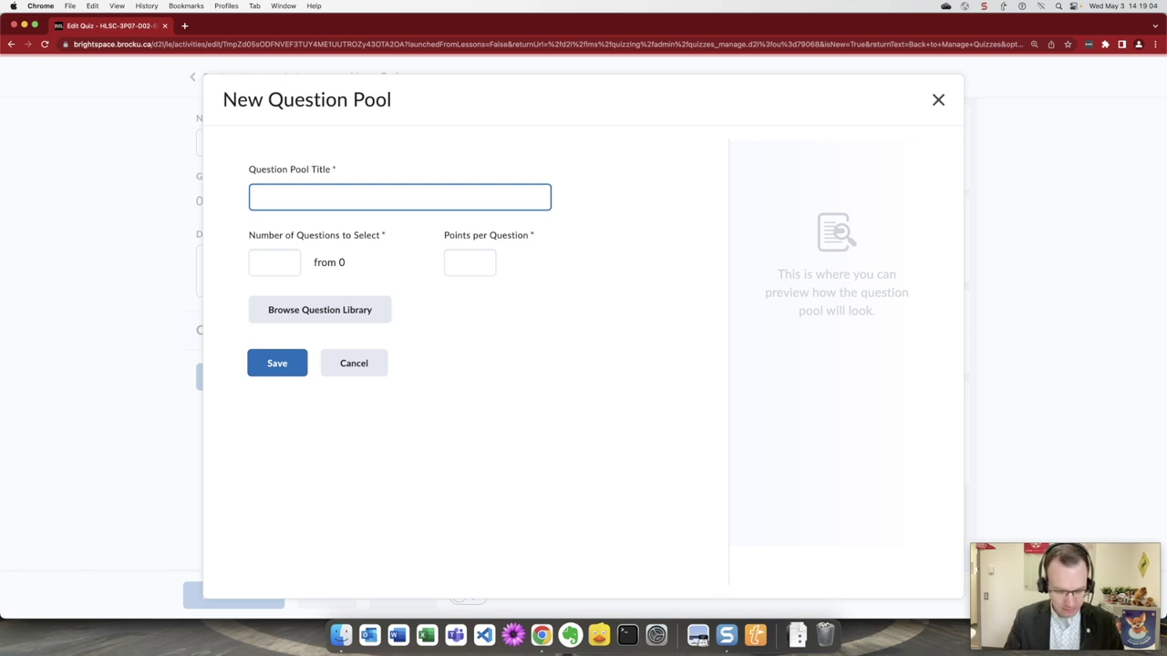
type("Defau")
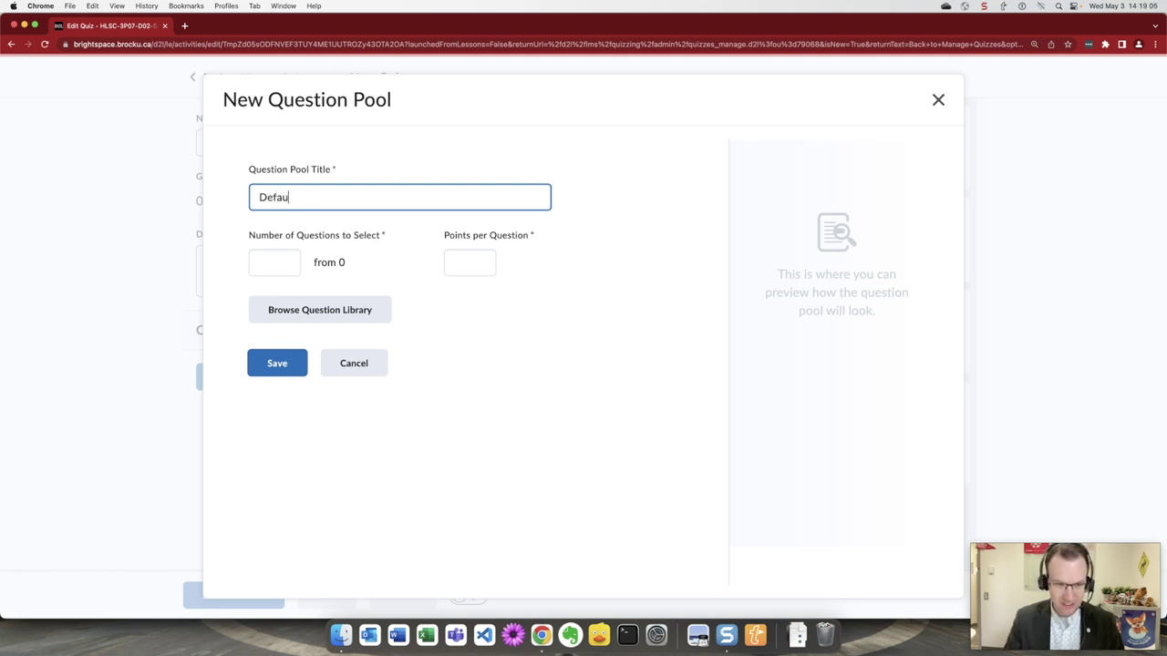
type("lt questions")
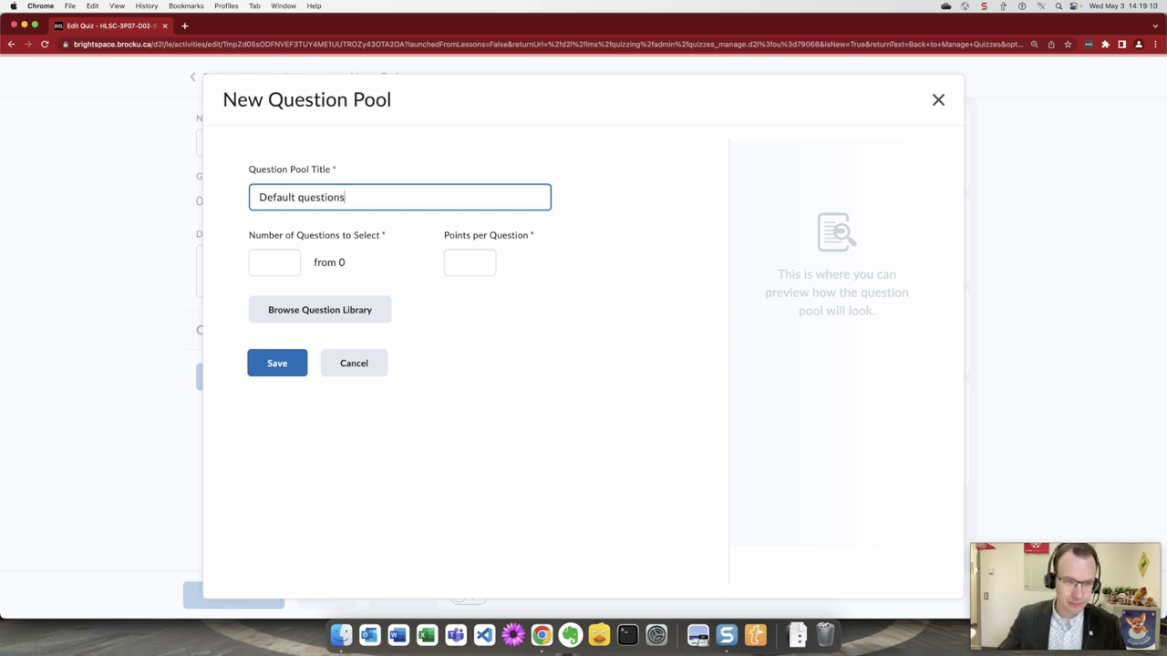
Set the question pool to select 4 questions worth 1 point each
left_click(269, 272)
type("4")
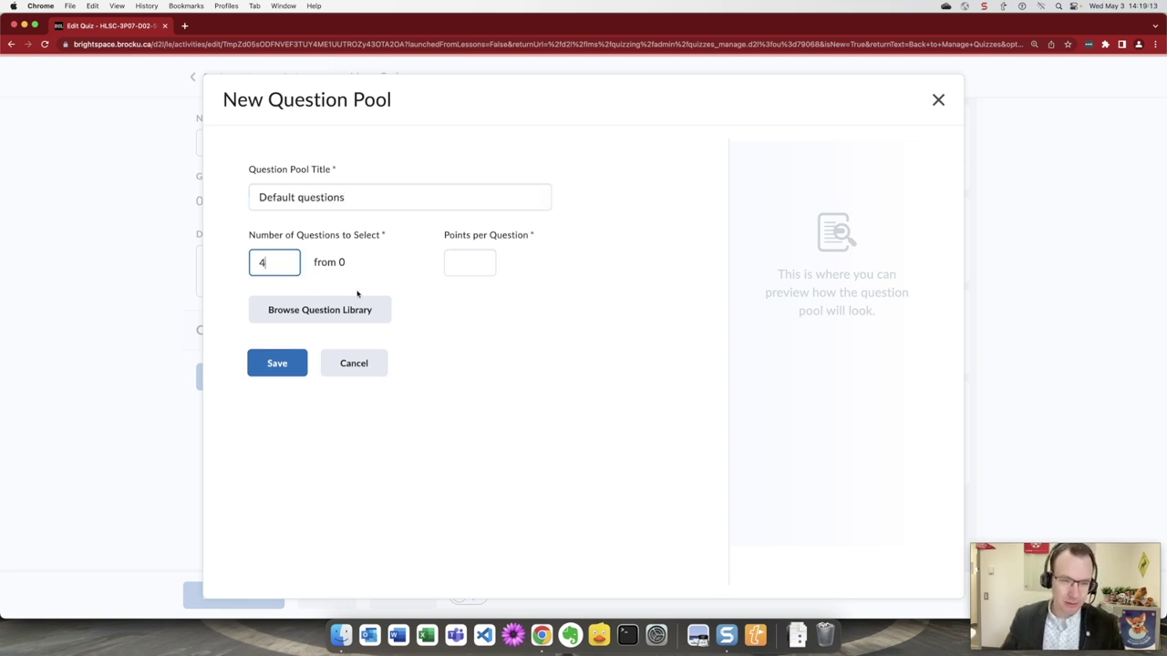
left_click(474, 264)
type("1")
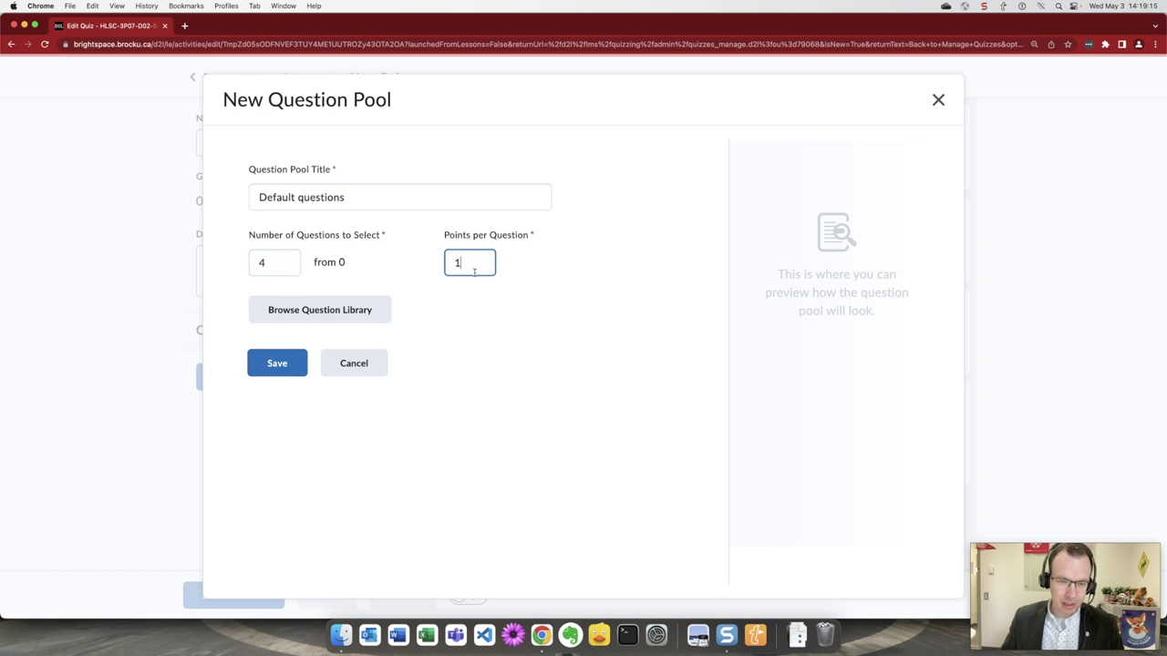
Import the whole "HLSC3P07 - quiz 1 -Multiple choices questions" section from the Question Library into the pool
left_click(293, 312)
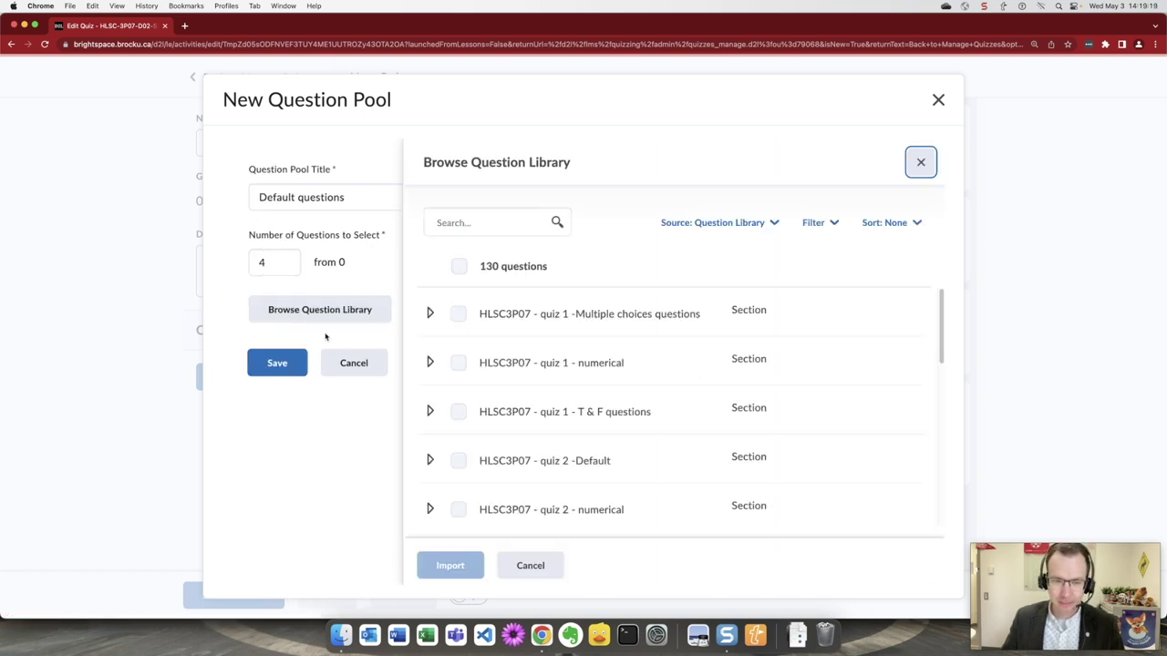
left_click(430, 314)
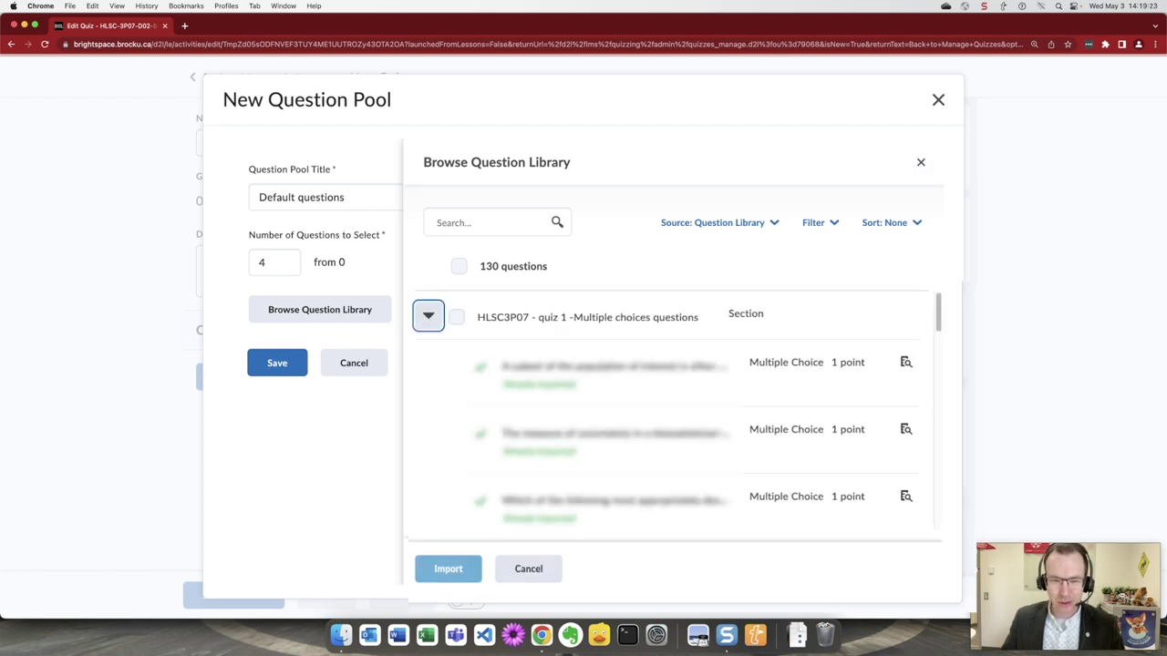
left_click(429, 316)
left_click(459, 314)
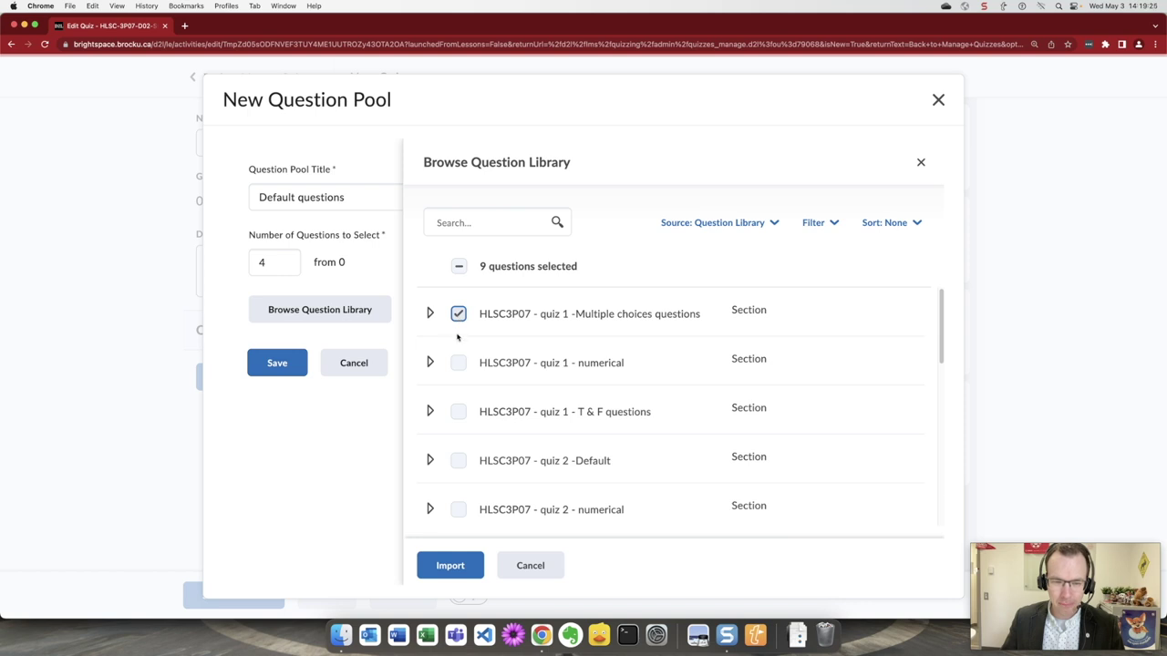
left_click(448, 566)
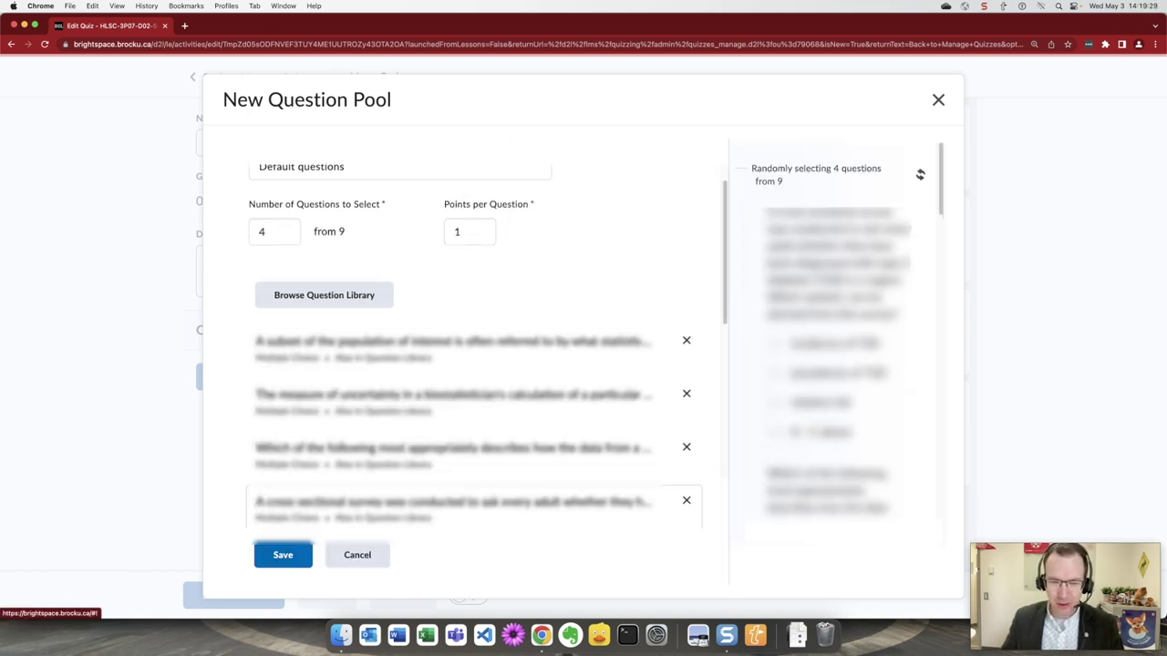
Retitle the question pool "MC questions" and save it to the quiz
scroll(290, 209, "up", 1)
left_click(290, 193)
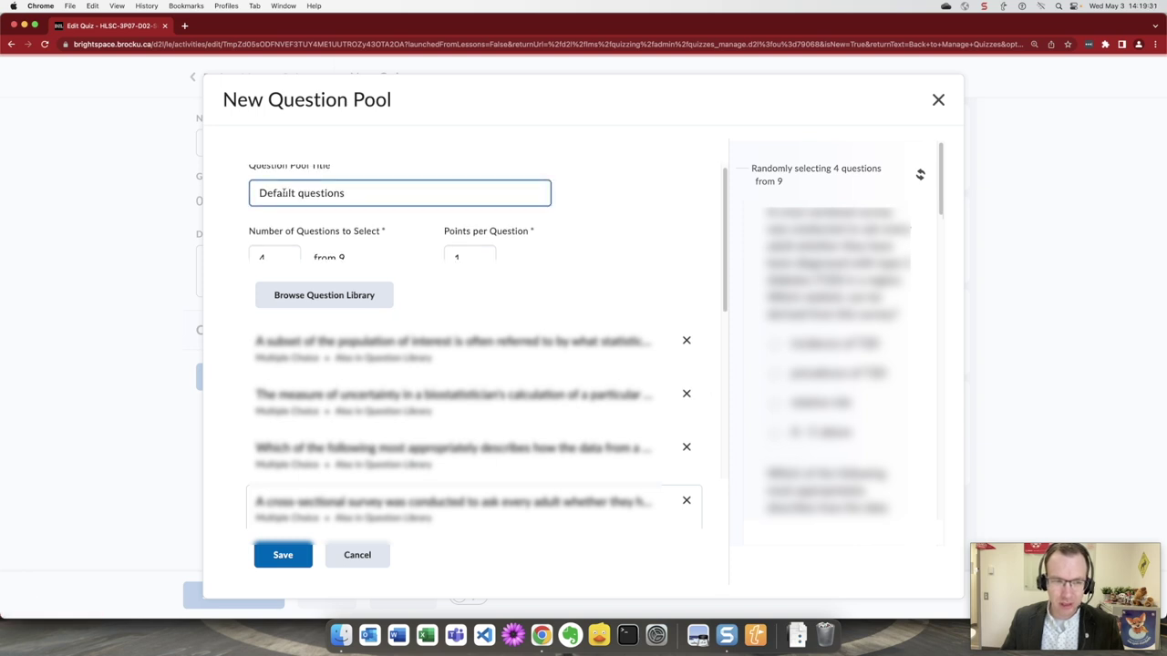
double_click(290, 194)
type("MC")
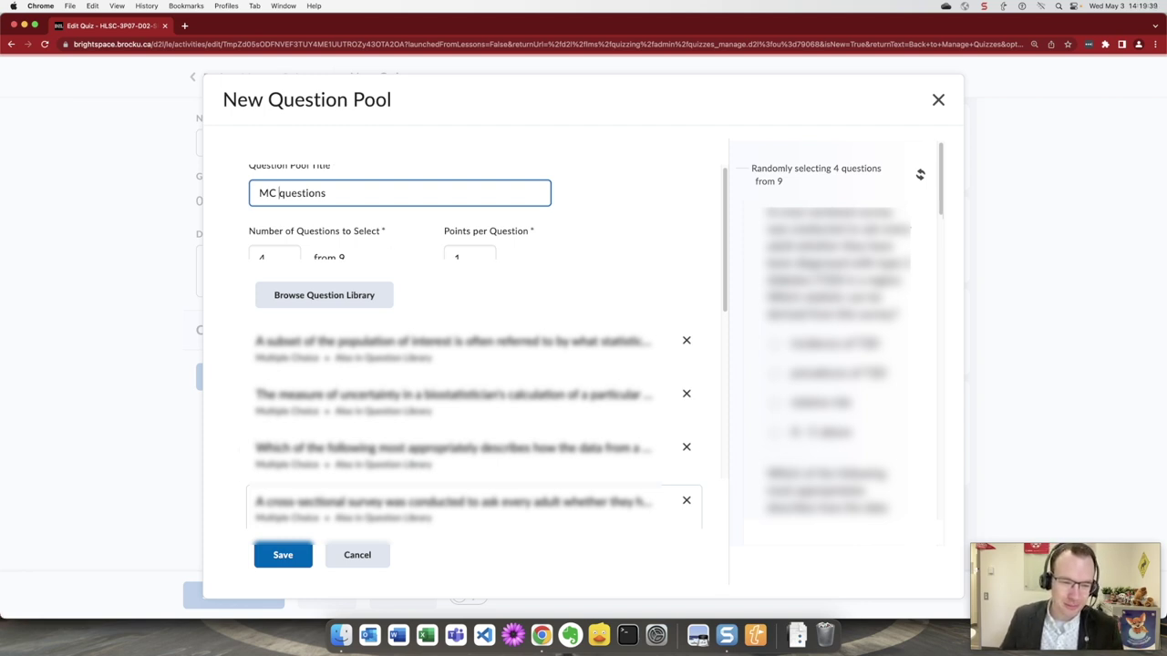
left_click(282, 555)
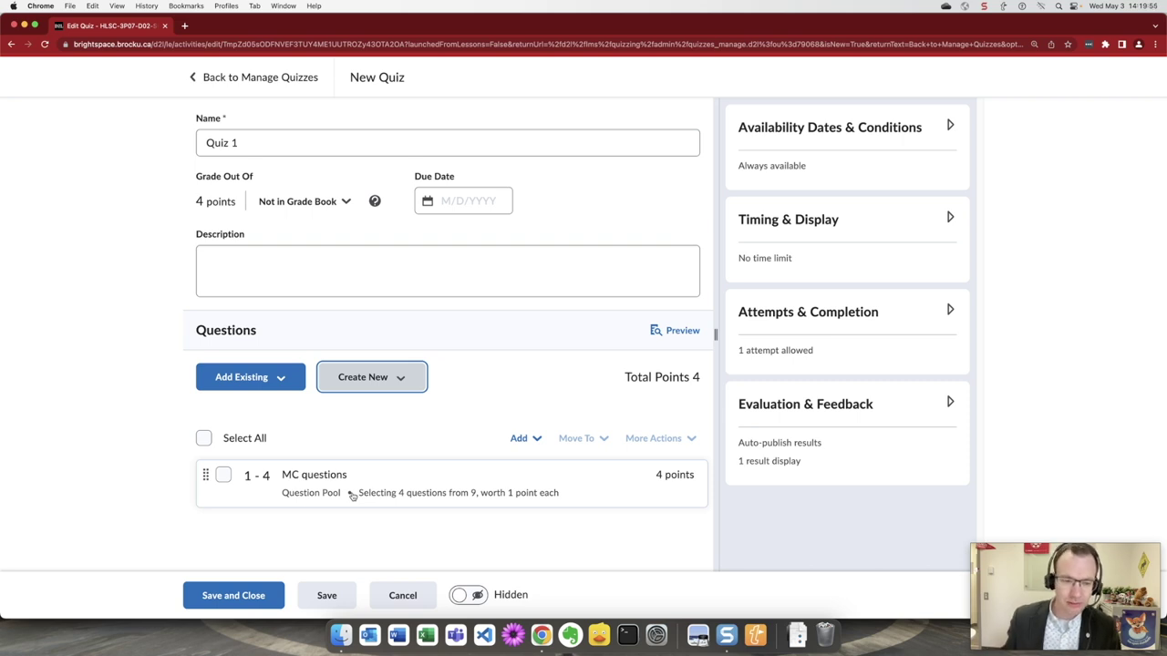
Start a second question pool titled "T&F" that selects 4 questions worth 1 point each
left_click(407, 385)
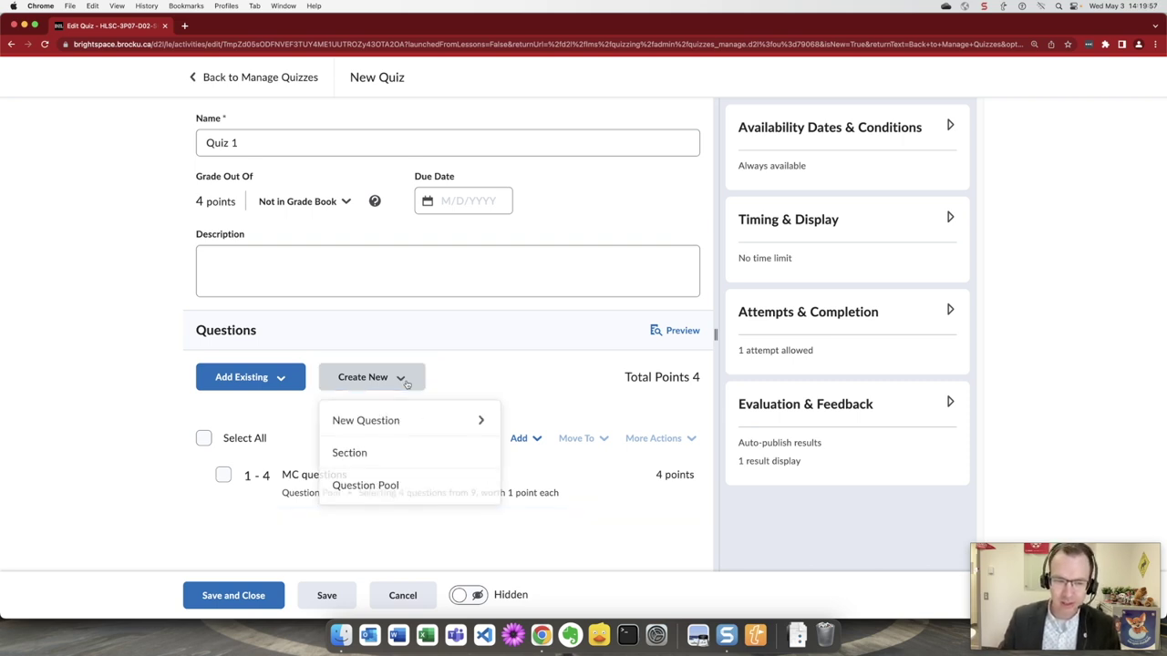
left_click(366, 486)
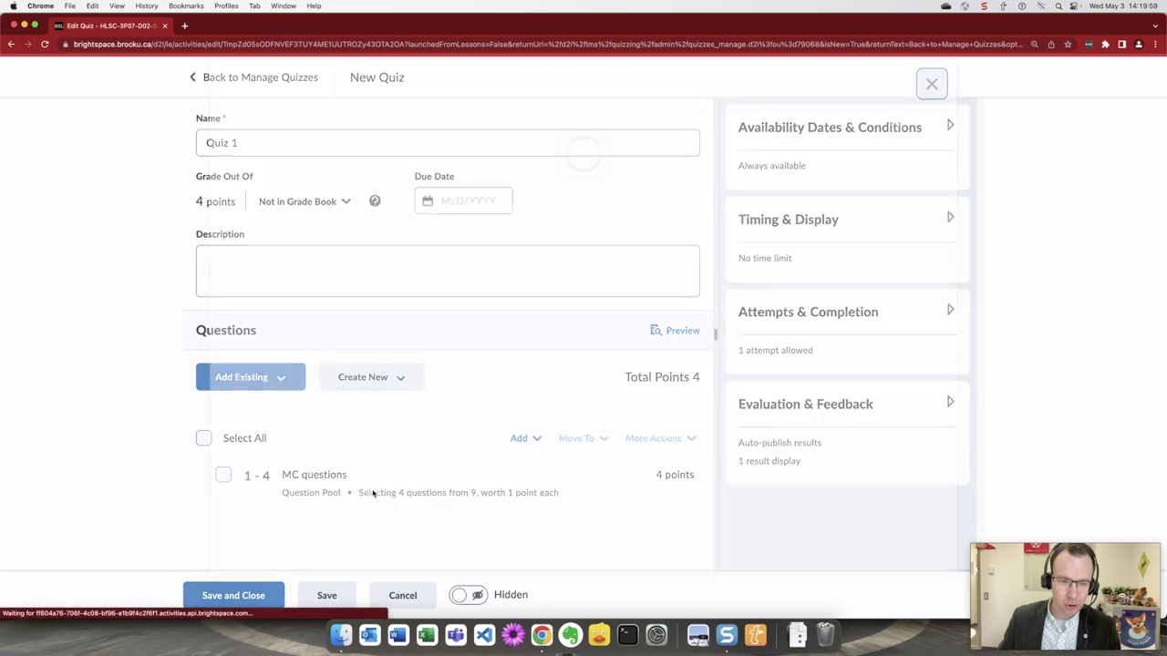
left_click(294, 198)
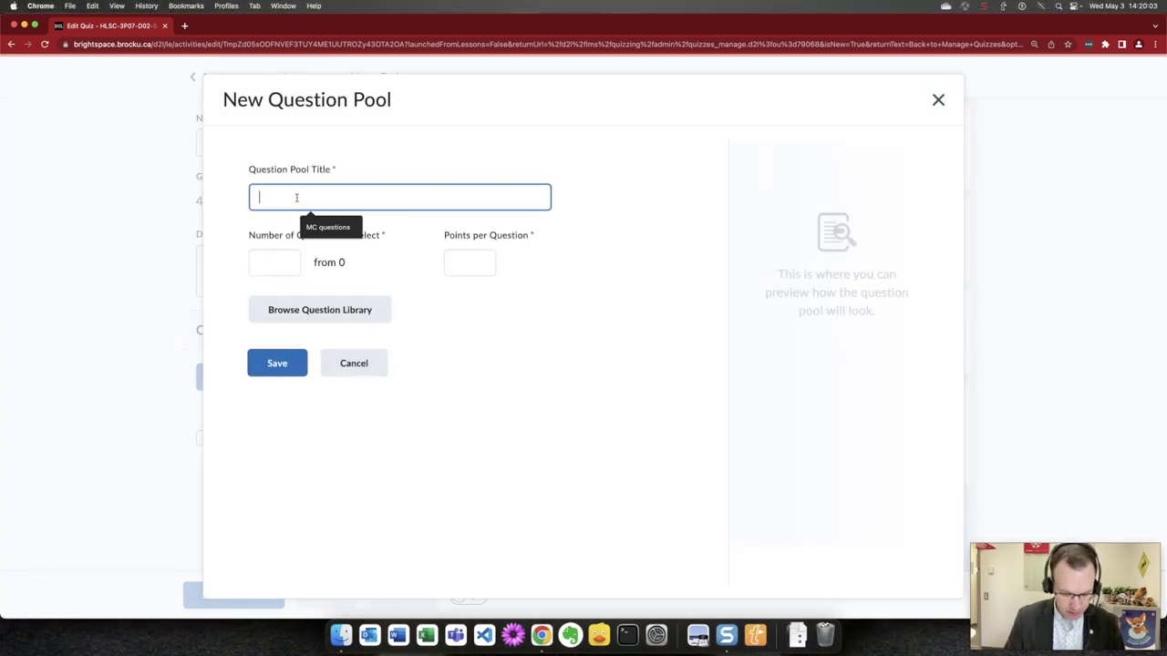
type("T&")
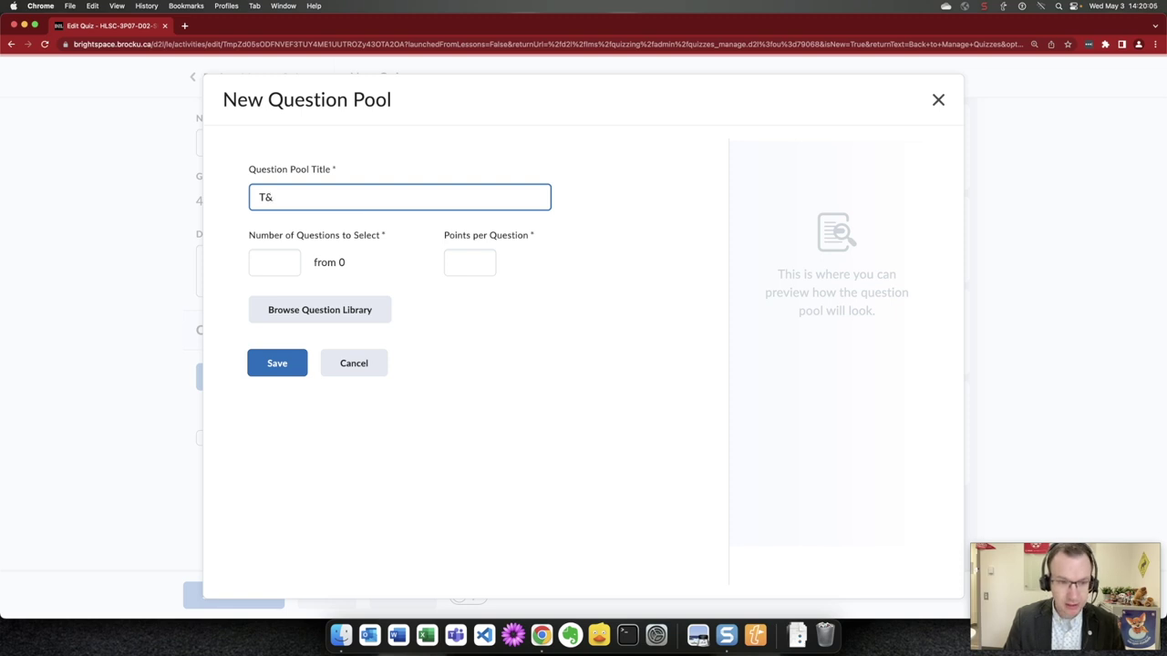
type("F")
left_click(279, 265)
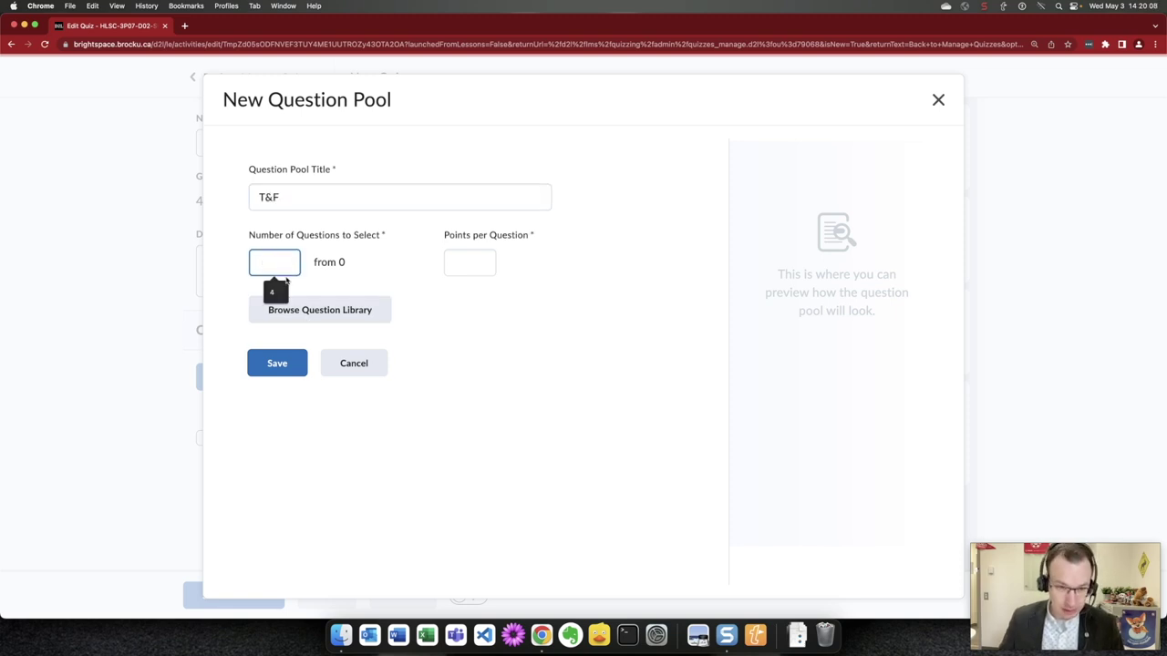
type("4")
key("Tab")
Import the "HLSC3P07 - quiz 1 - T & F questions" section into the T&F pool and save the pool
left_click(352, 320)
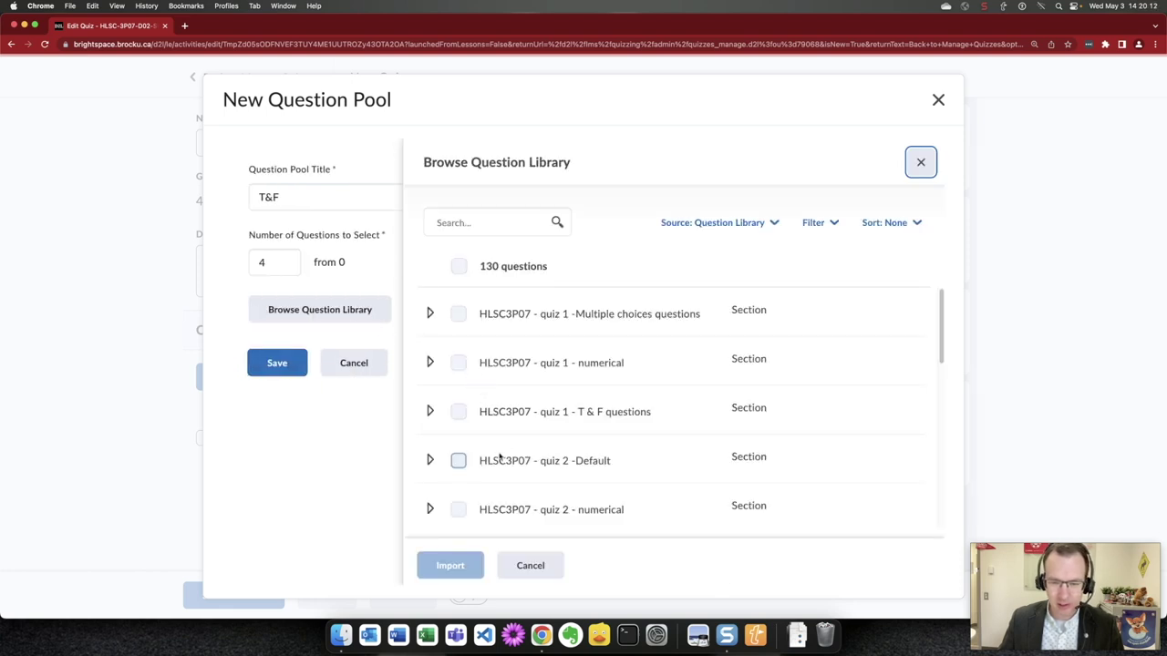
left_click(458, 411)
left_click(450, 565)
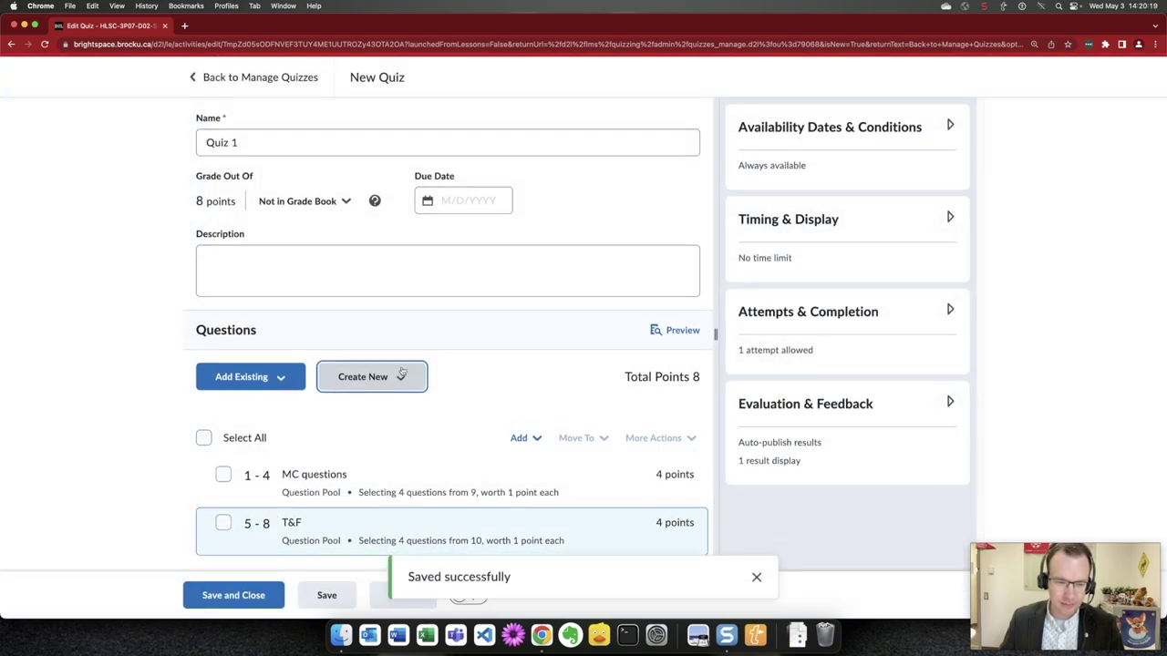
Start a third question pool titled "numeric" that selects 4 questions worth 1 point each
left_click(402, 375)
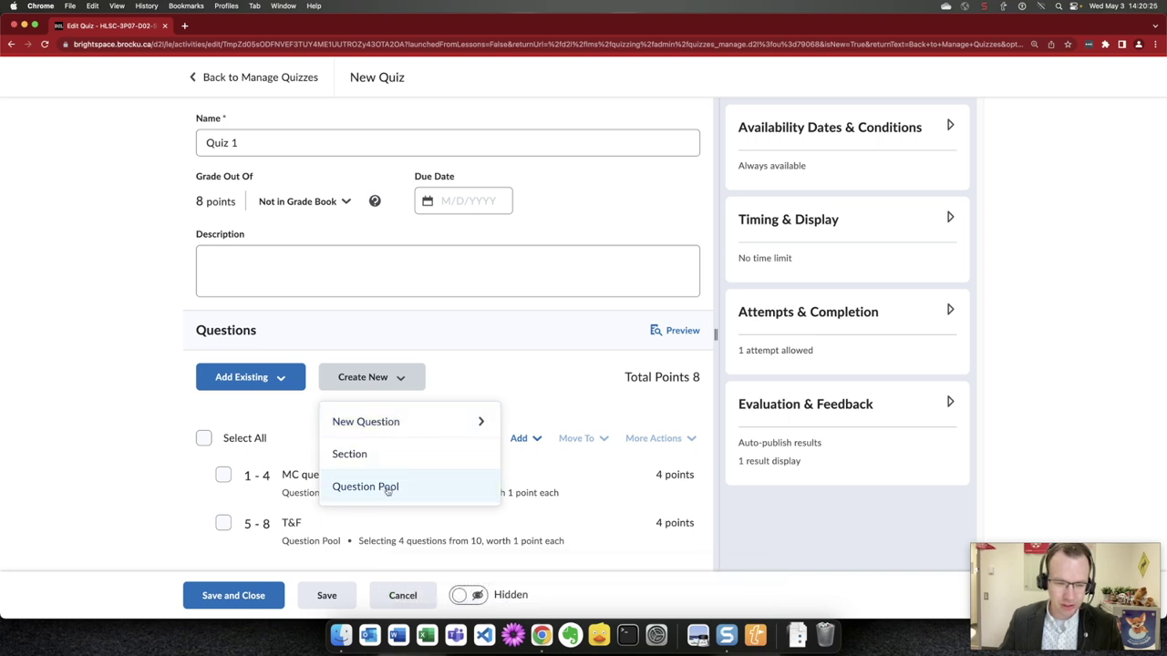
left_click(388, 488)
left_click(328, 193)
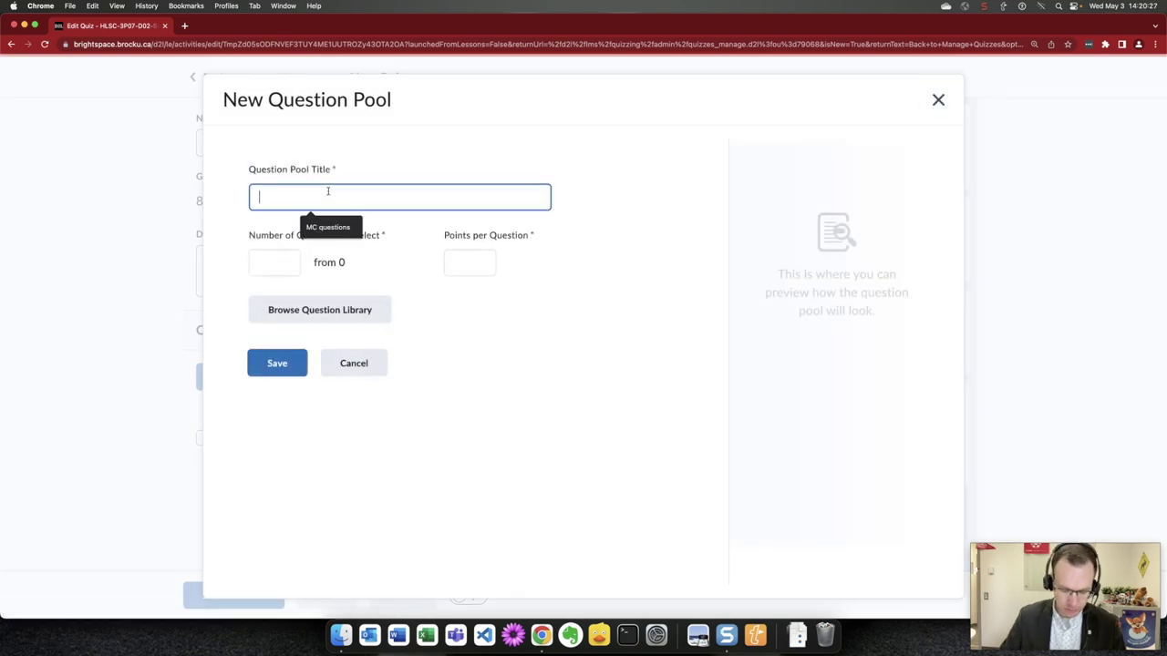
type("numeric")
key("Tab")
type("4")
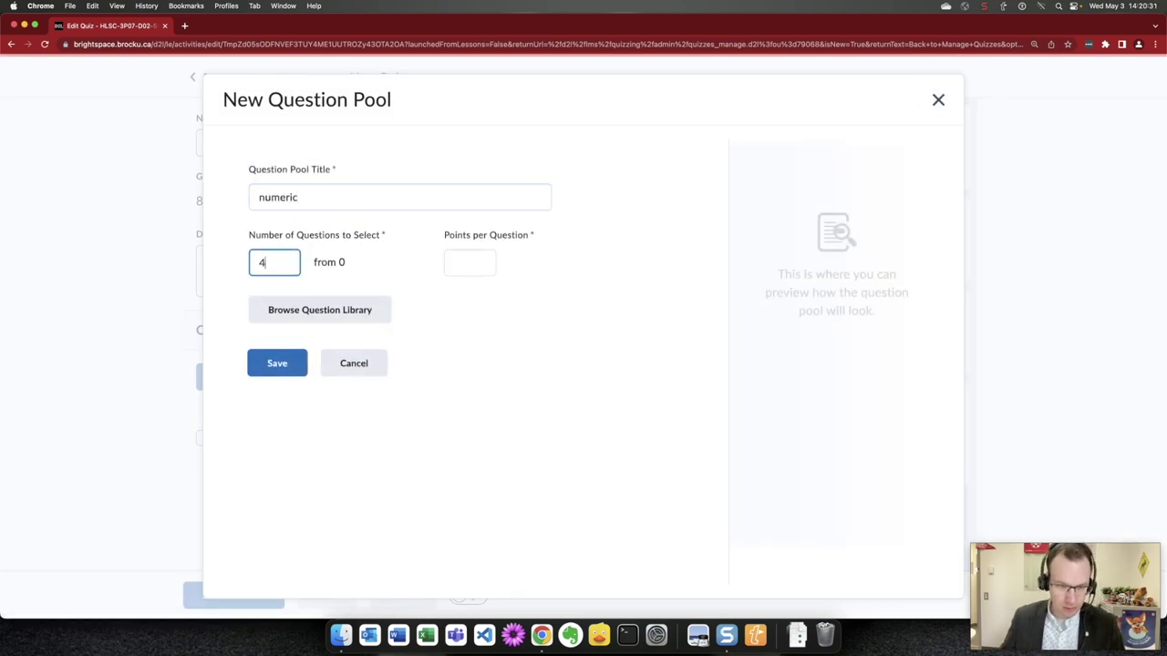
left_click(465, 264)
type("1")
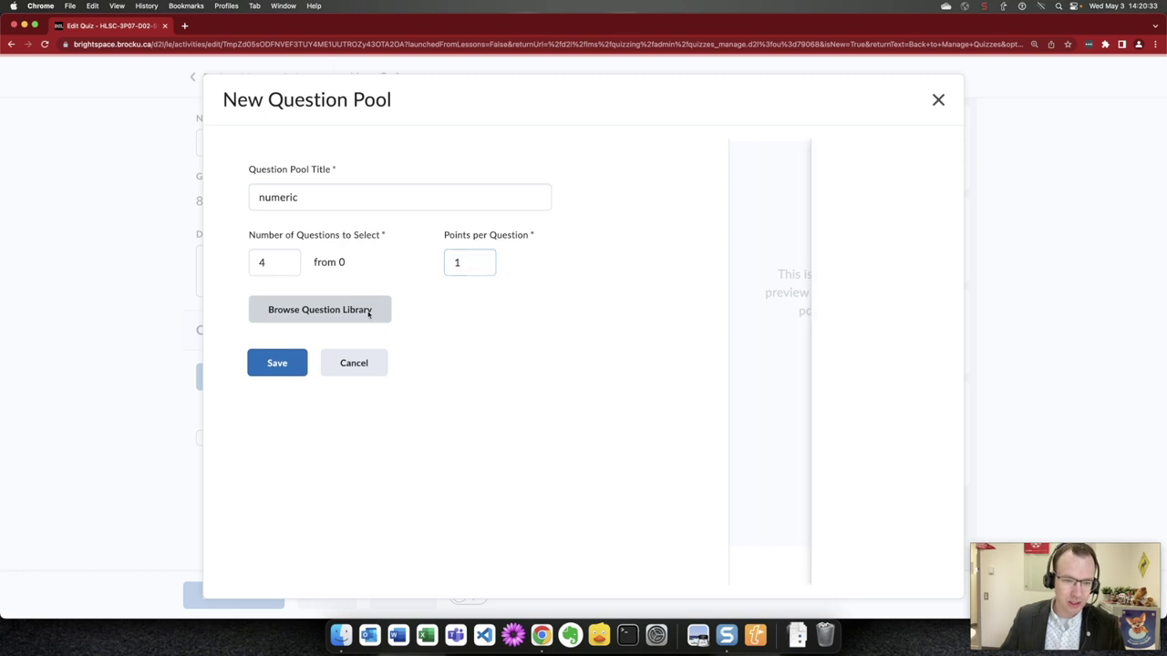
Import the "HLSC3P07 - quiz 1 - numerical" section from the Question Library into the pool
left_click(369, 311)
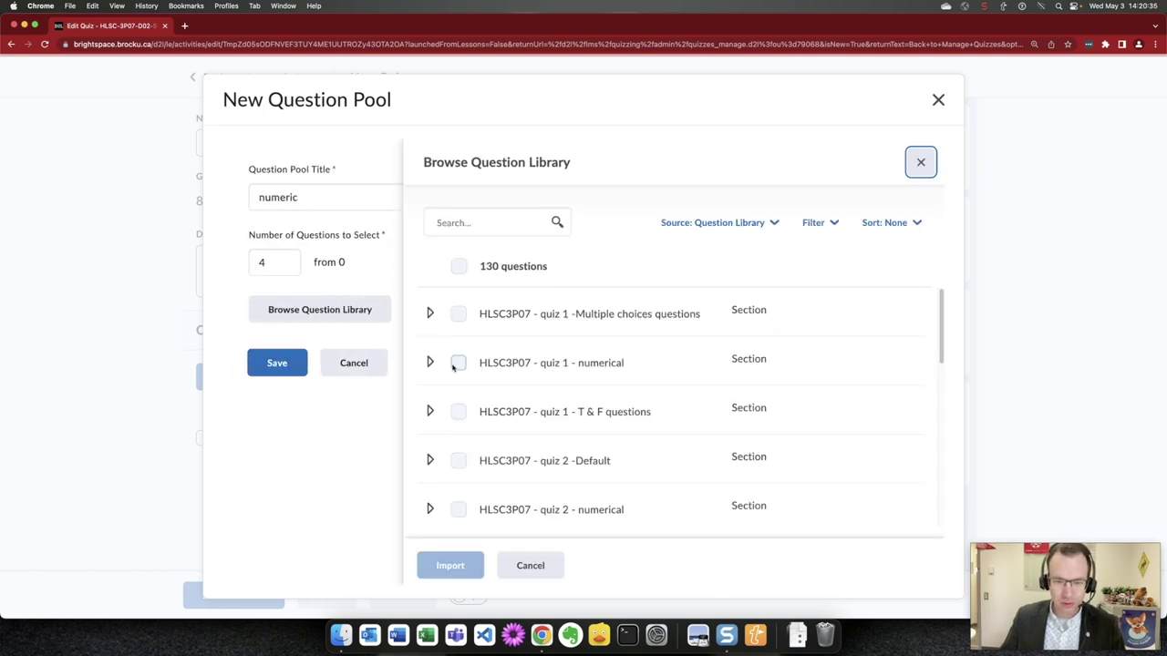
left_click(458, 363)
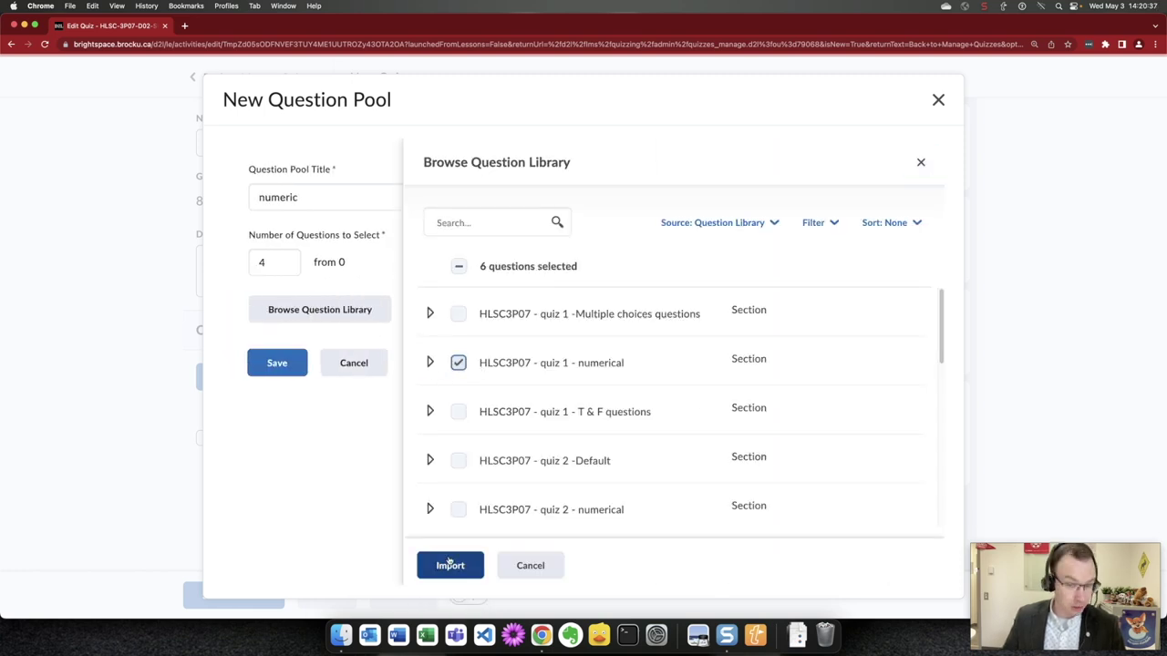
left_click(449, 565)
Change the third pool's title to "numerical" and save the pool to the quiz
left_click(322, 197)
type("numeric")
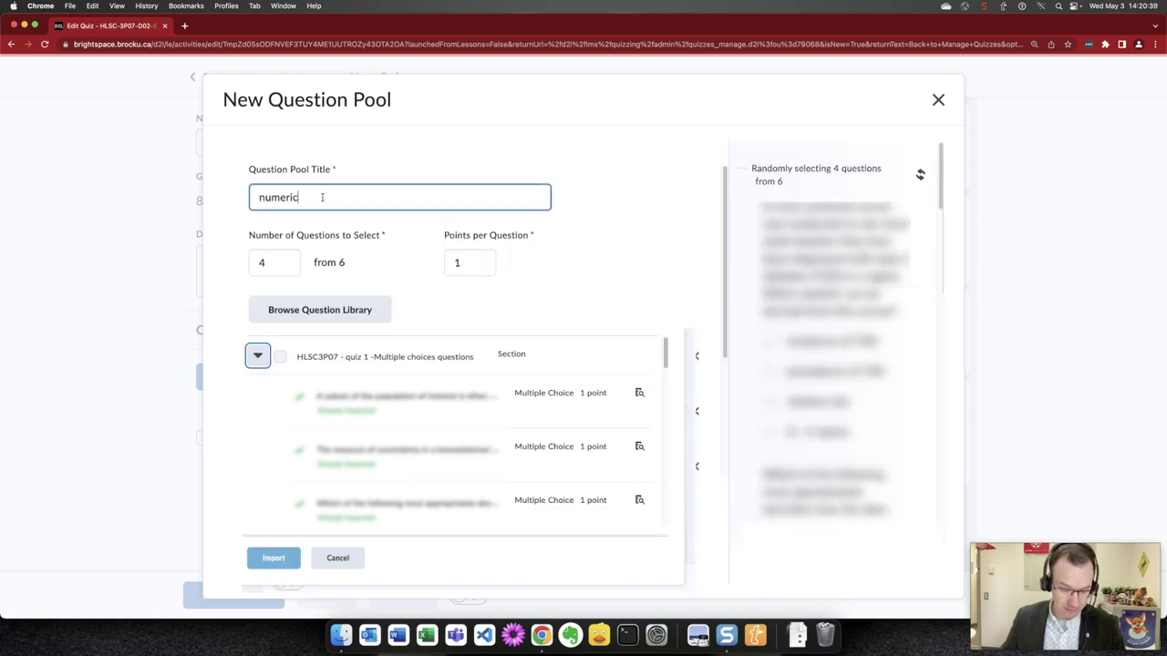
type("al")
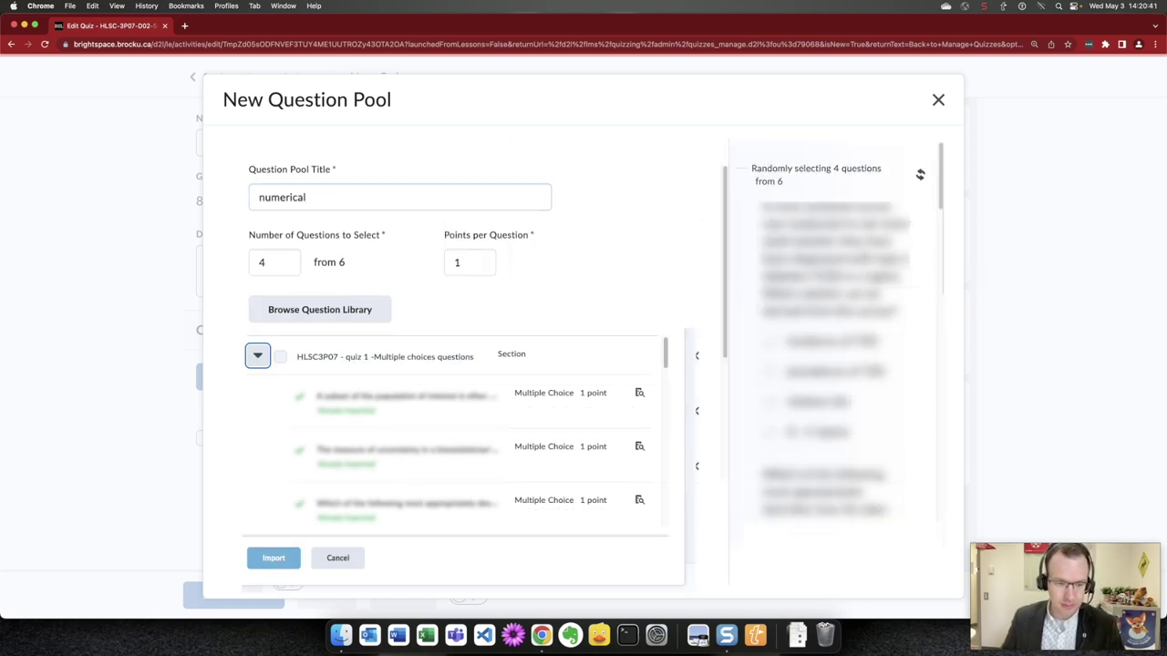
left_click(274, 557)
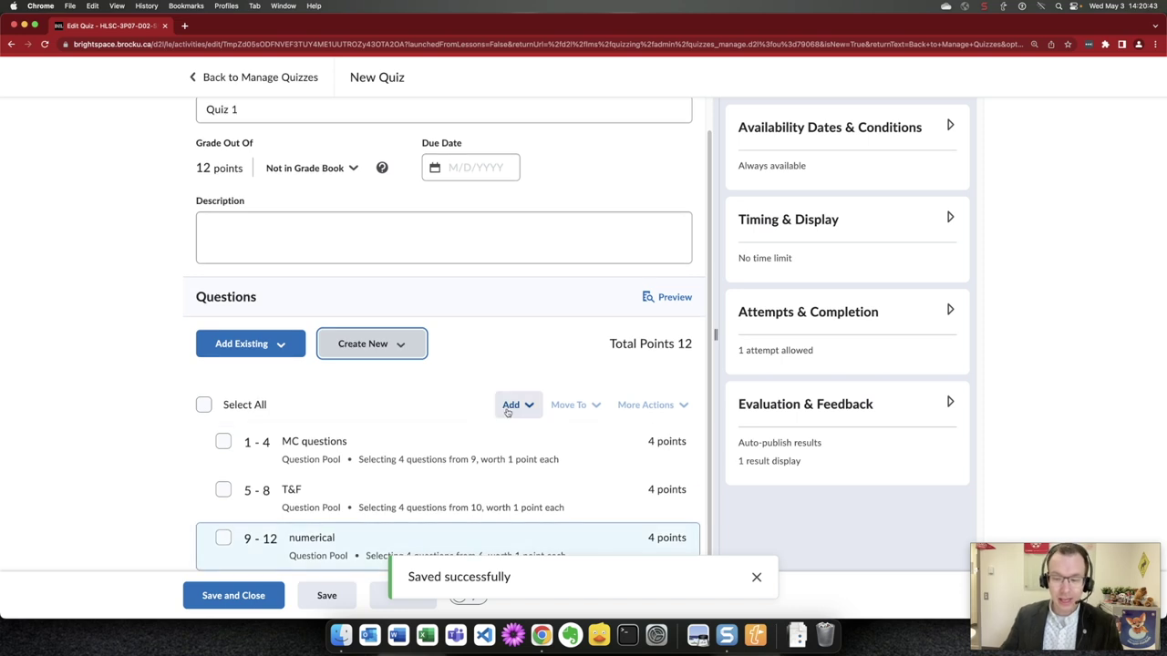